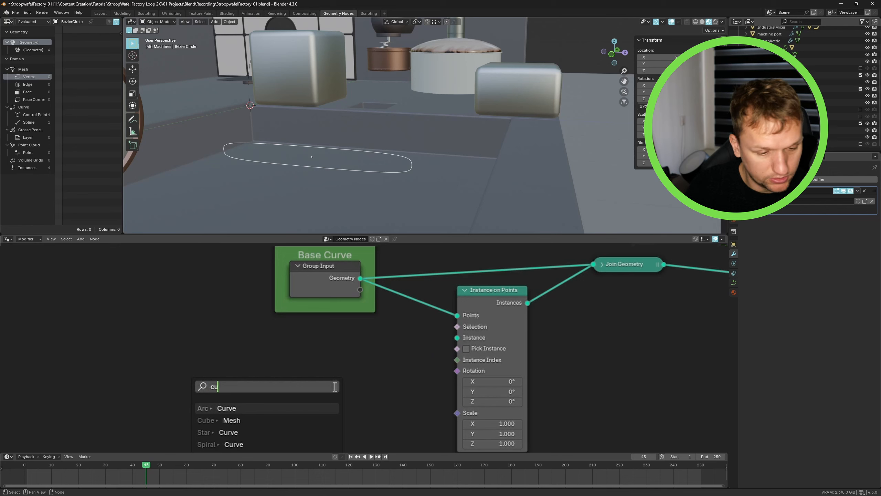
- Add a Cube mesh node from the node search and connect it as the instance for Instance on Points
key("BackSpace")
key("BackSpace")
key("BackSpace")
type("ube")
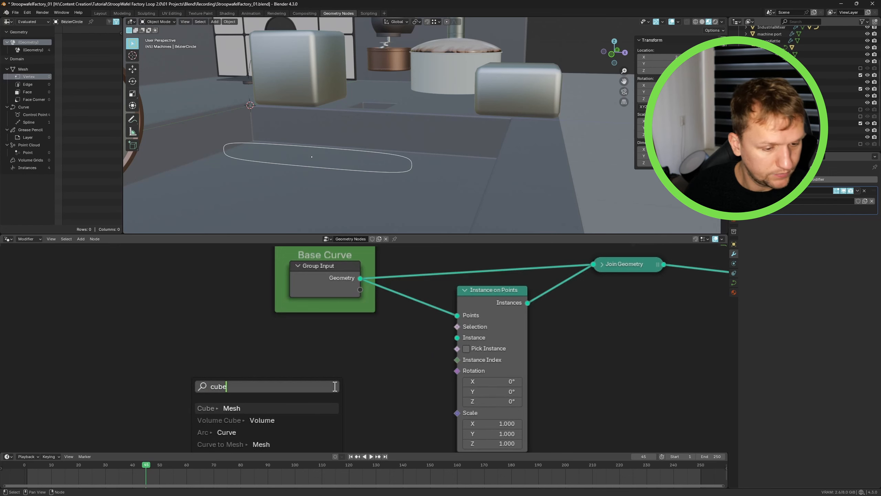
key("Return")
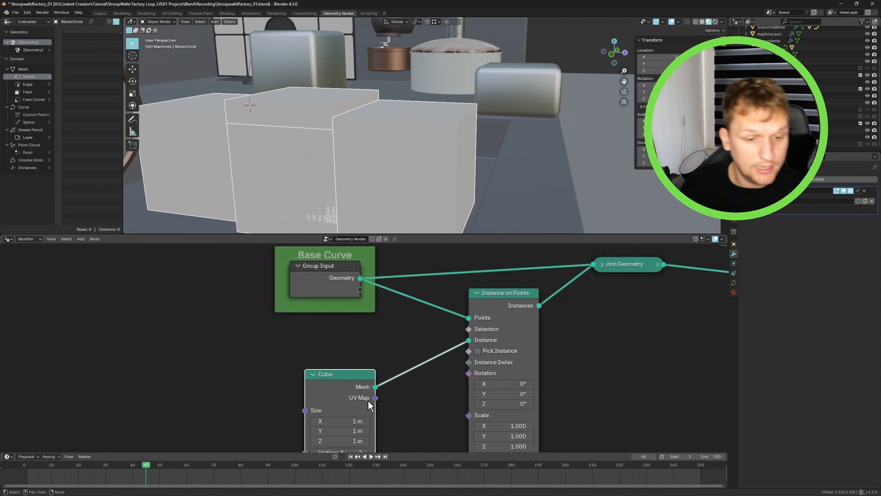
- Set the Cube node's X size to 0.1 m
scroll(401, 413, "up", 3)
middle_click_drag(406, 414, 450, 405)
scroll(399, 409, "up", 1)
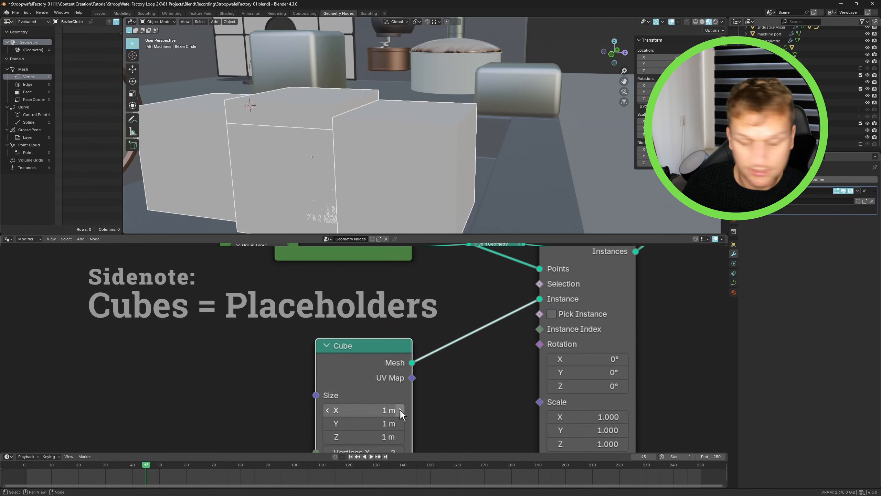
double_click(372, 415)
type("0.1")
key("Return")
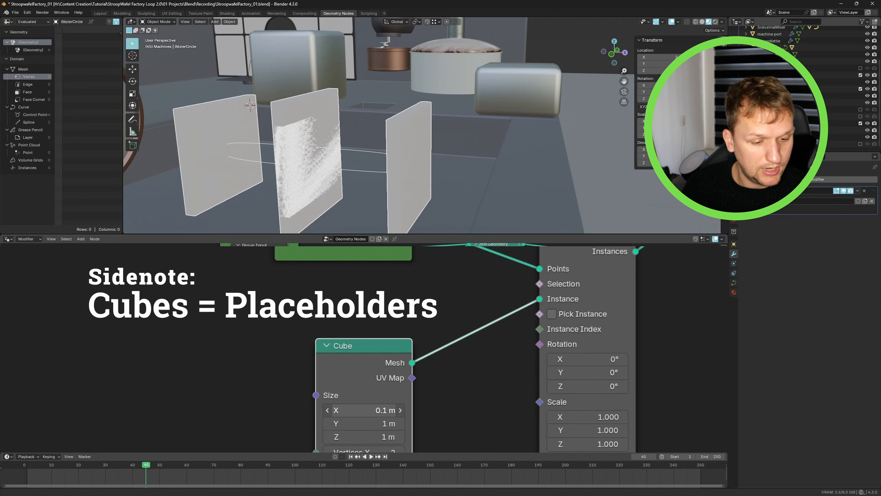
mouse_move(371, 426)
left_mouse_down()
mouse_move(357, 426)
mouse_move(370, 425)
left_mouse_up()
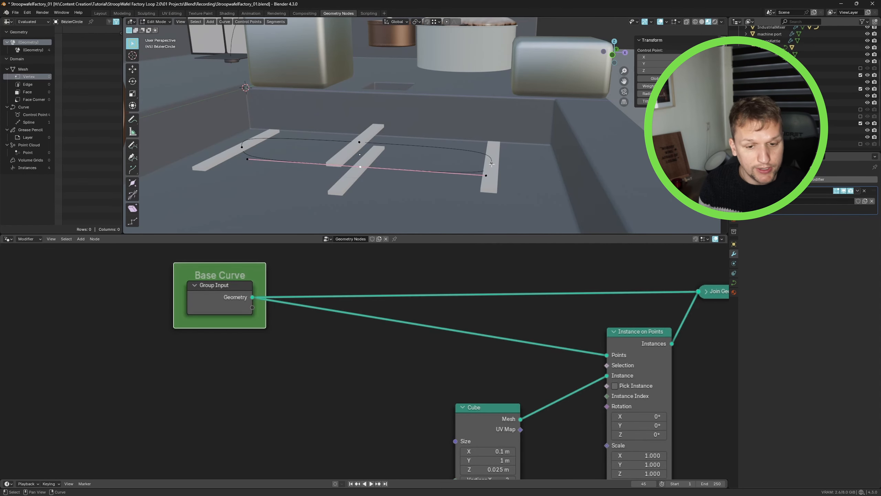
- Reveal the hidden Bézier curve control points and return to Object Mode
left_click(491, 159)
key("alt+h")
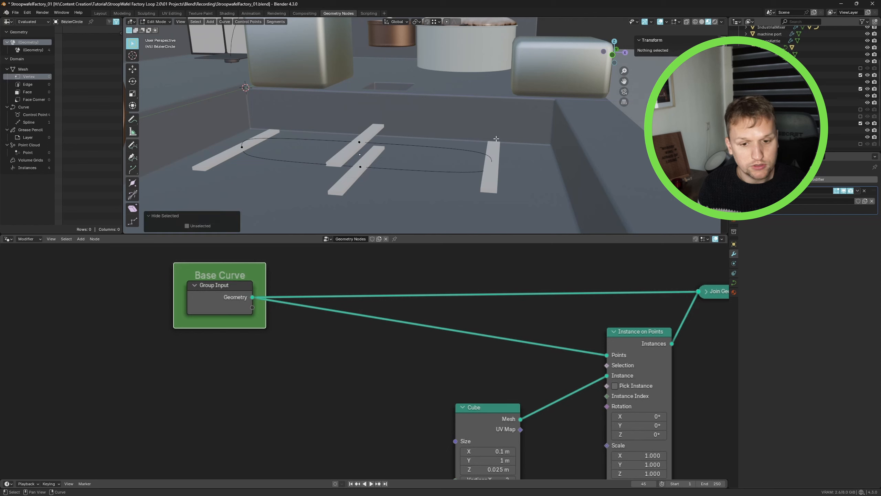
key("g")
right_click(525, 168)
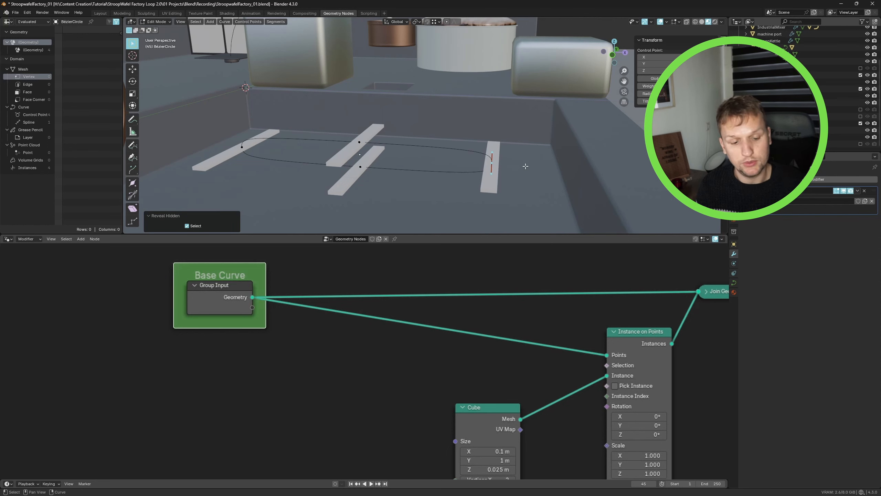
key("Tab")
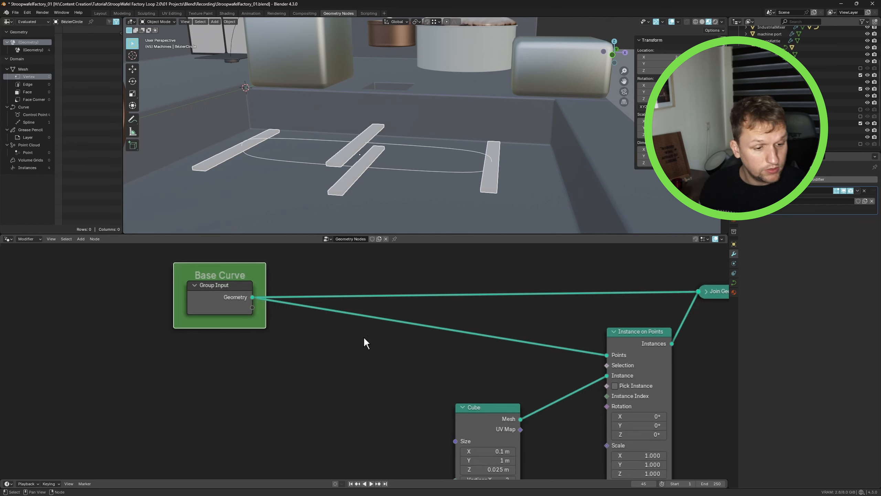
- Insert a Resample Curve node between the Group Input geometry and the Instance on Points points input
key("shift+a")
type("resamp")
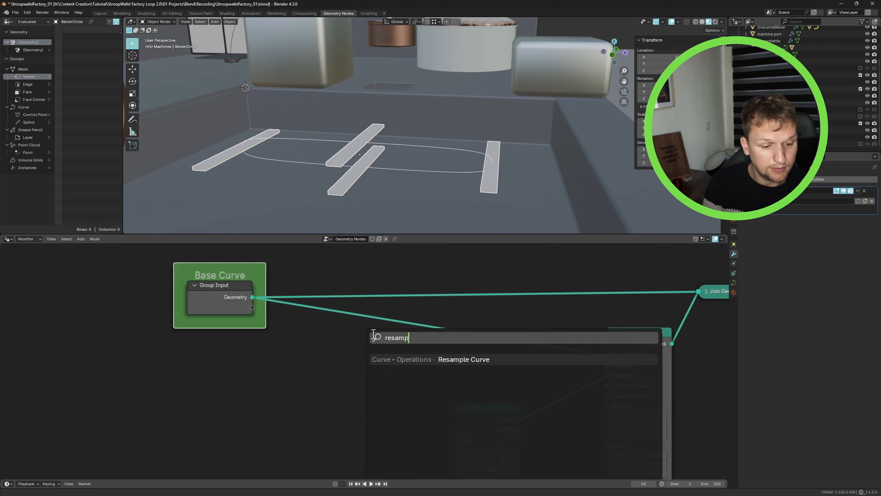
key("Return")
left_click(338, 351)
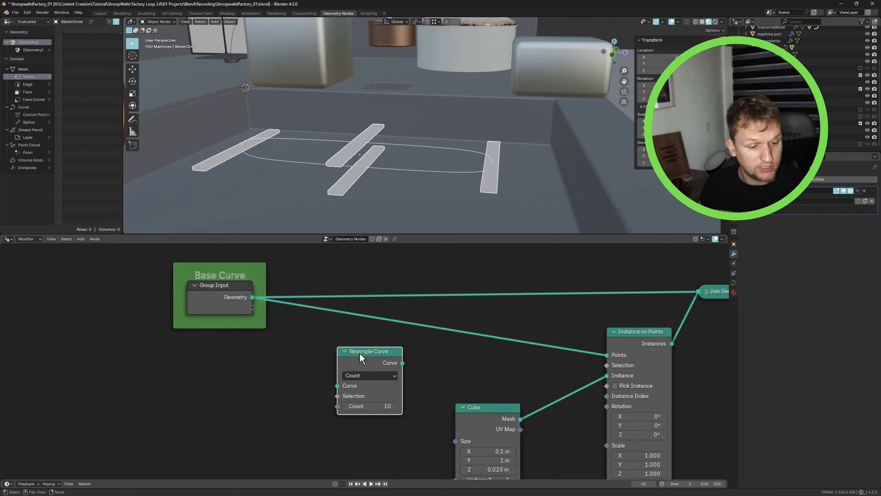
left_click_drag(360, 353, 359, 337)
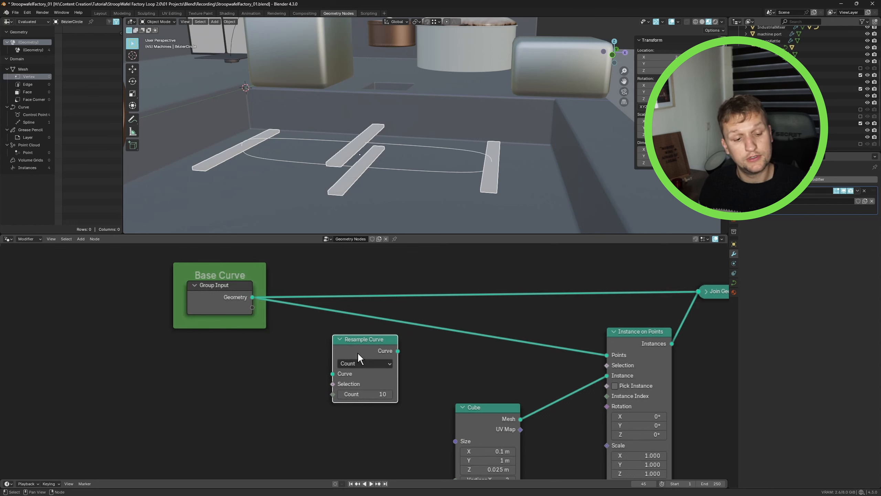
left_click_drag(357, 352, 382, 324)
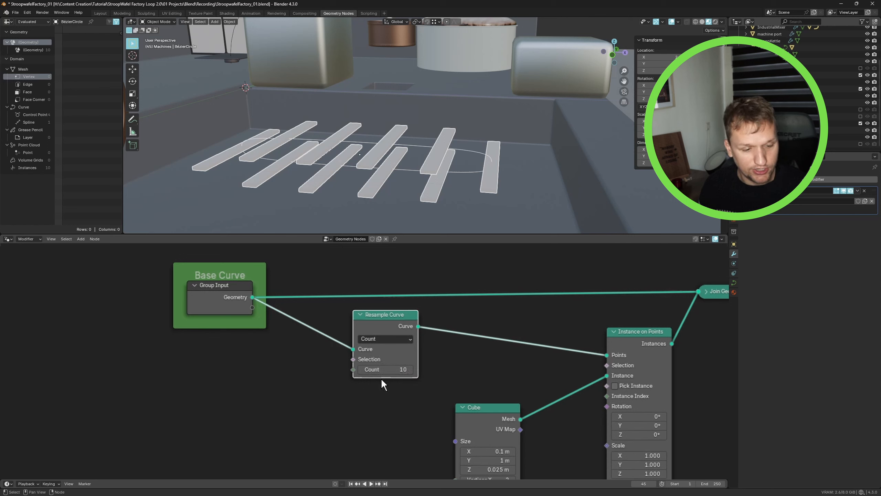
- Try Resample Curve counts of 50 and 45
left_click(389, 370)
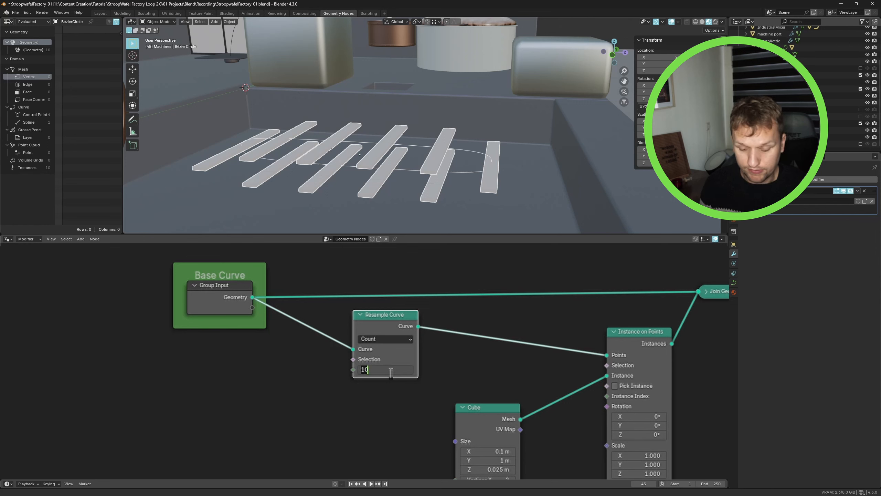
type("50")
key("Return")
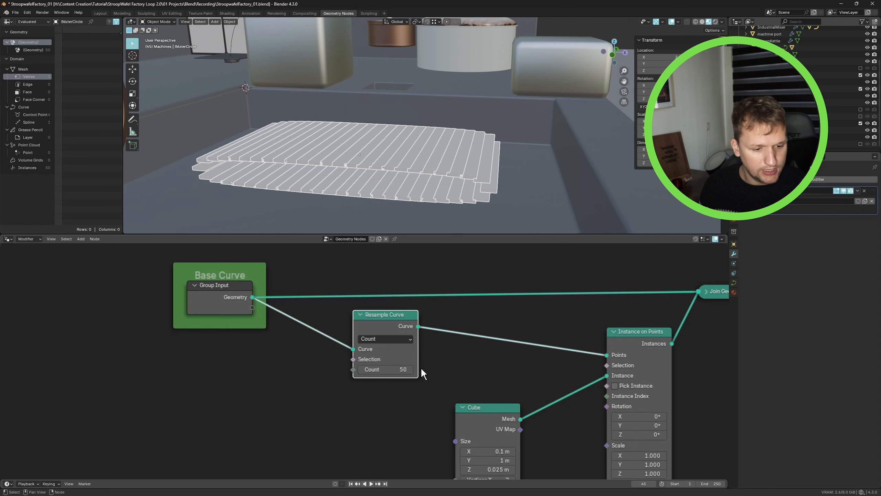
left_click(395, 369)
type("4")
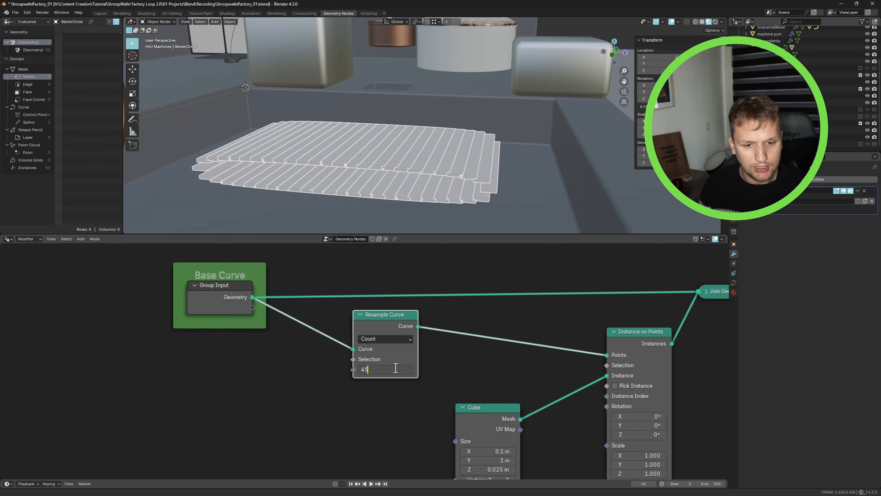
key("Return")
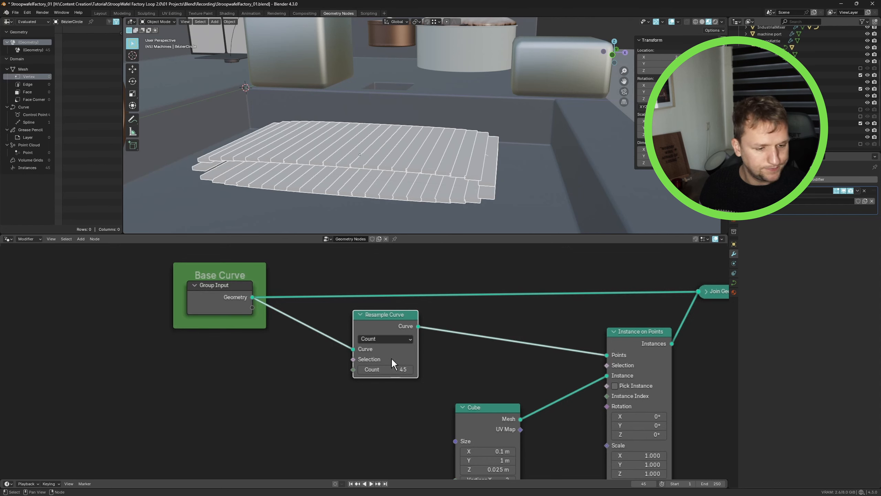
- Set the Resample Curve count to 40
left_click(382, 365)
type("40")
key("Return")
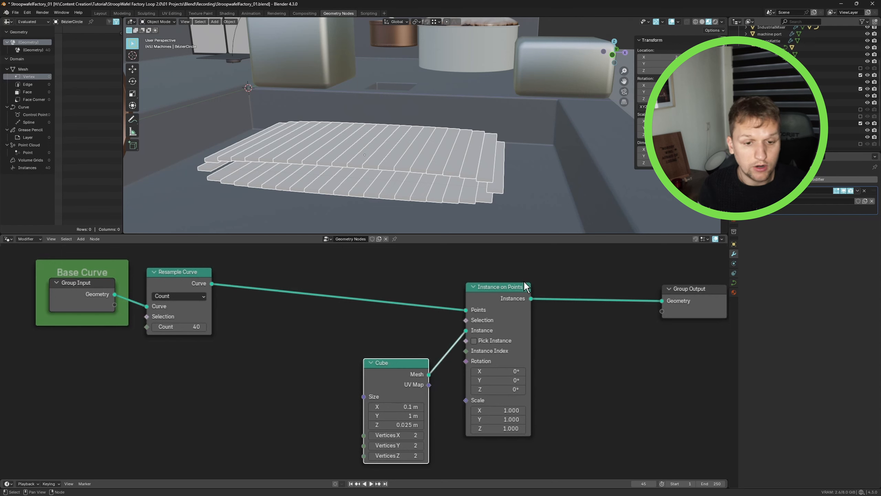
- Add a Sample Curve node fed by the resampled curve
key("shift+a")
type("sample")
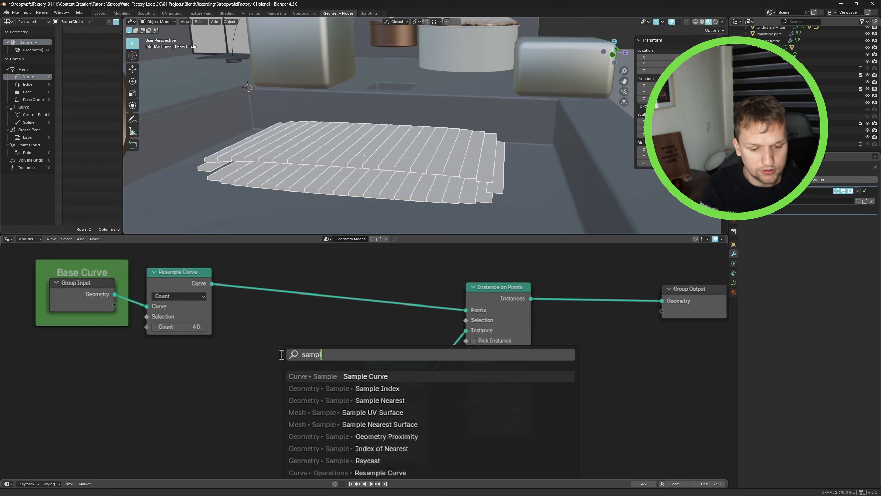
key("Return")
left_click(280, 354)
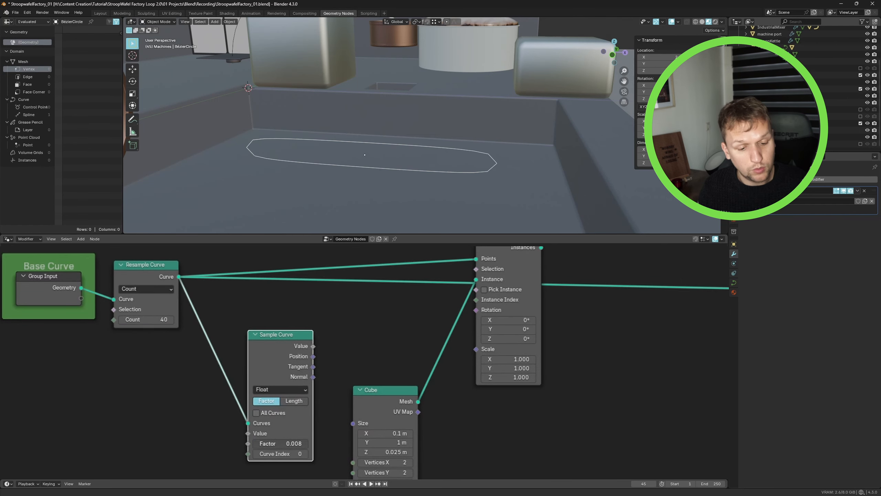
mouse_move(274, 443)
left_mouse_down()
mouse_move(290, 443)
mouse_move(257, 444)
left_mouse_up()
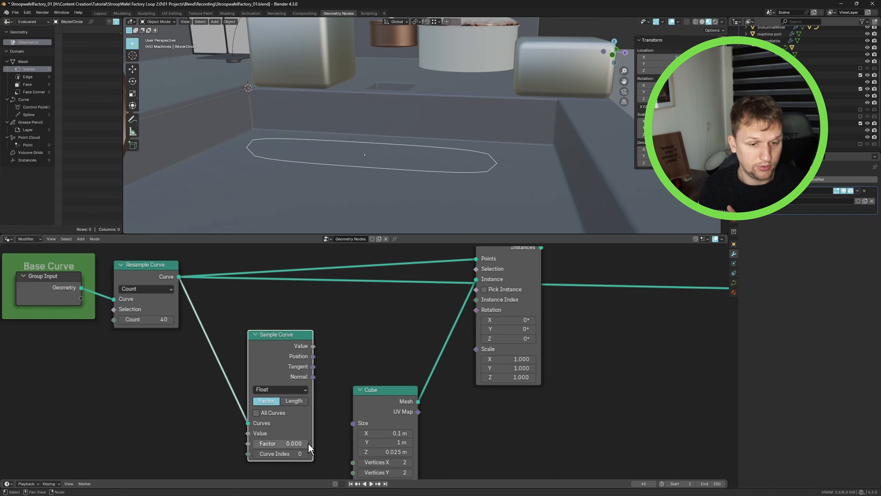
- Set the Sample Curve factor to 0.5 and back to 0
double_click(275, 441)
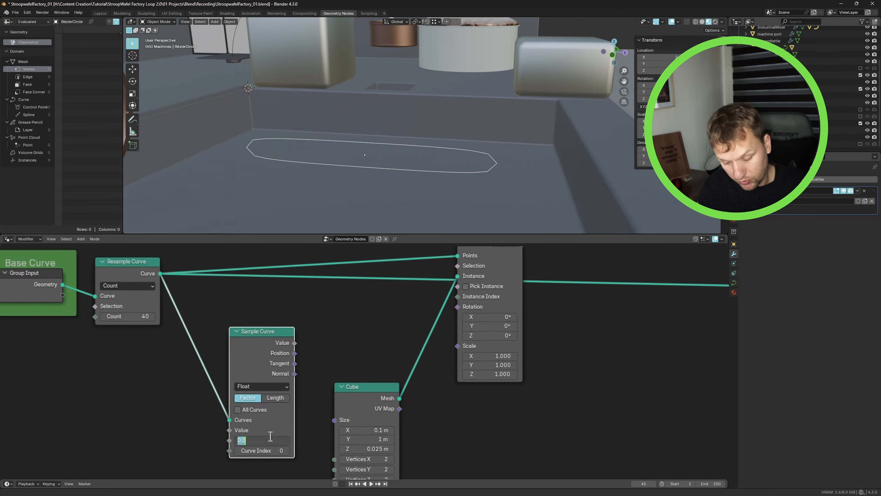
type(".5")
key("Return")
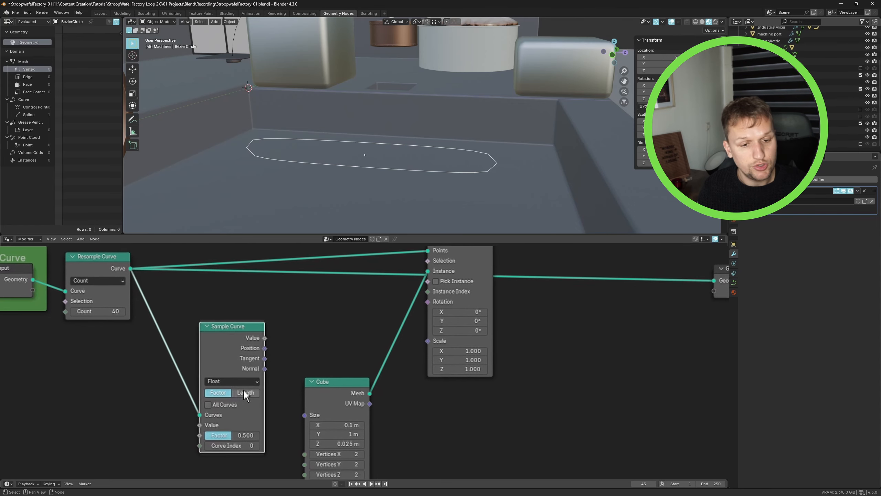
left_click_drag(226, 430, 195, 430)
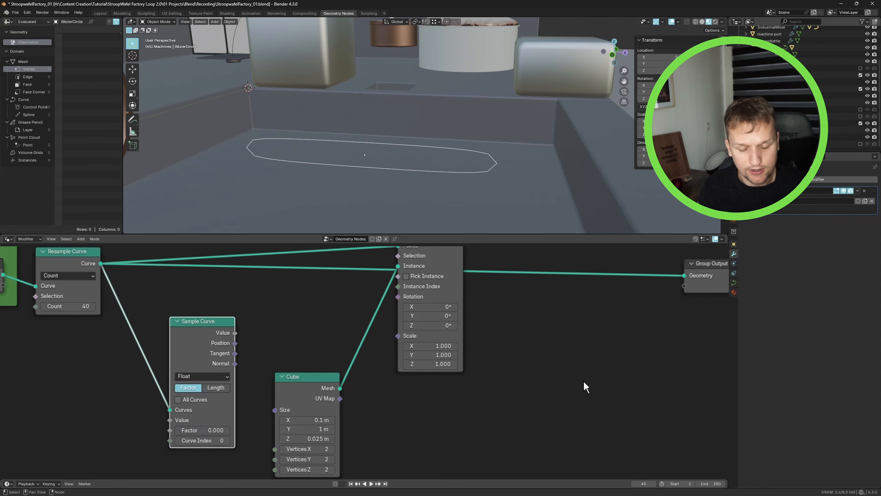
- Add a Set Position node to the node tree
key("shift+a")
type("se")
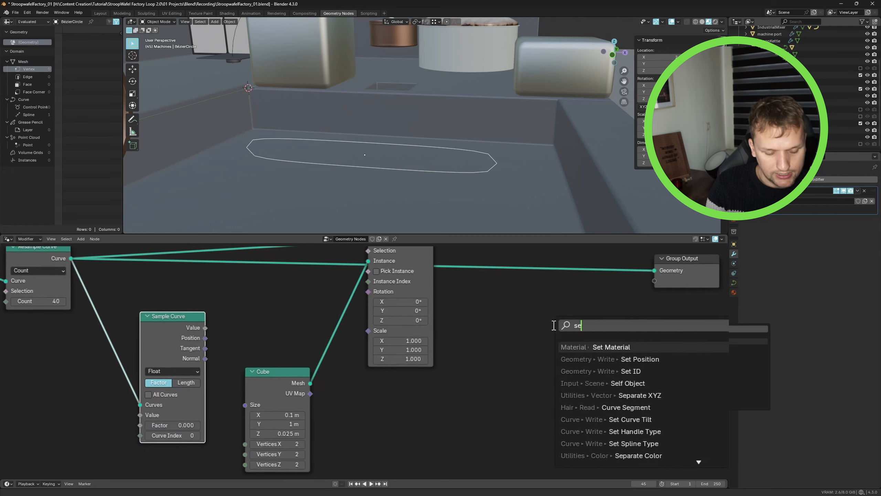
type("t po")
key("Return")
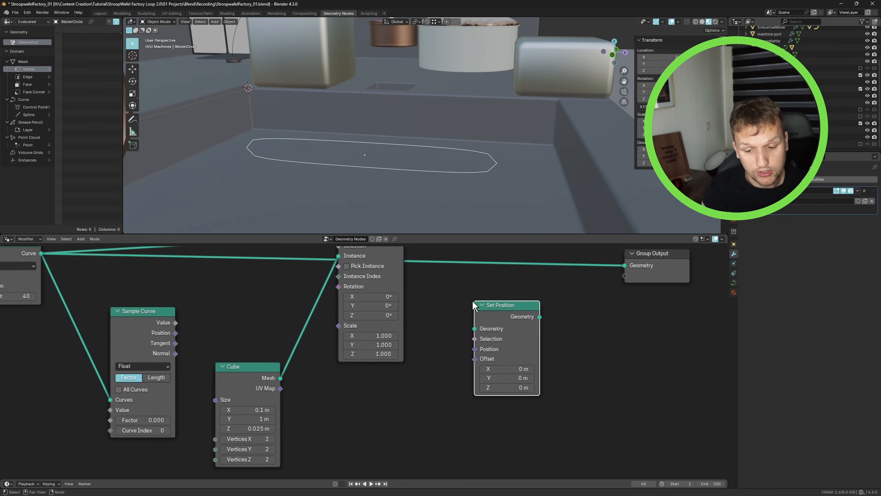
left_click(472, 299)
- Route the Cube mesh through the Set Position node into Join Geometry
left_click_drag(269, 377, 406, 365)
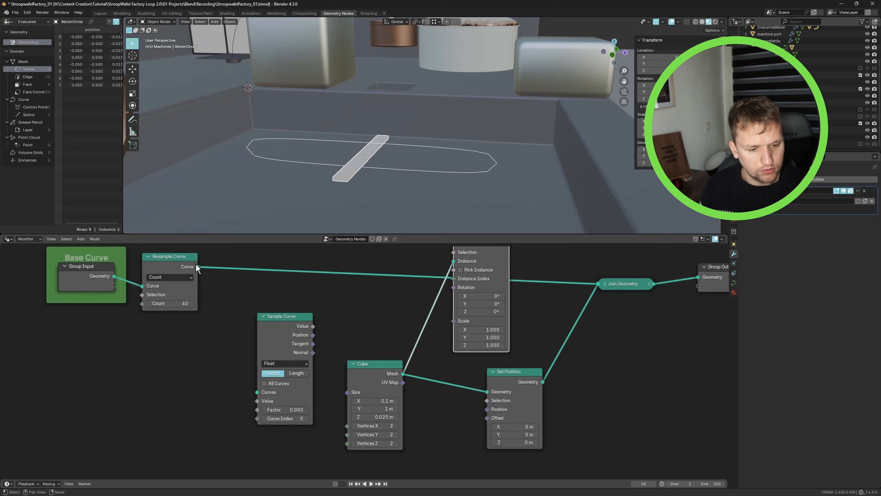
left_click_drag(197, 266, 253, 392)
left_click_drag(293, 326, 289, 326)
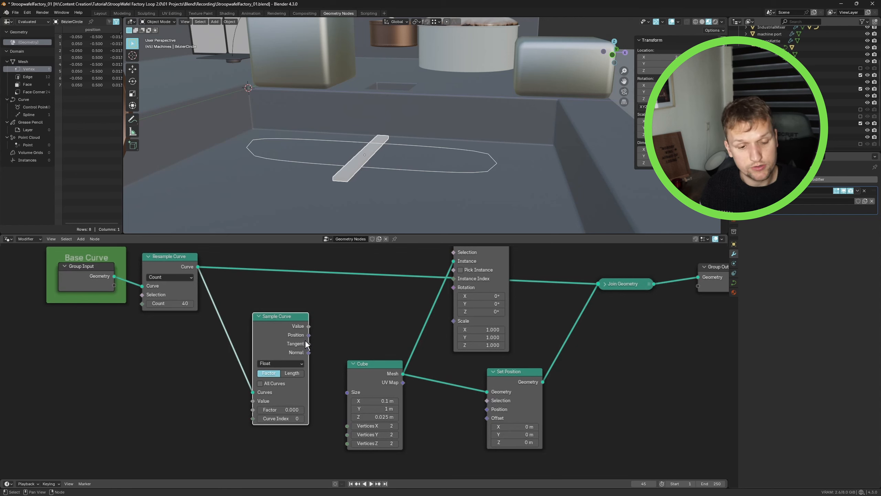
- Plug the Sample Curve position into the Set Position offset and adjust the sample factor
mouse_move(308, 335)
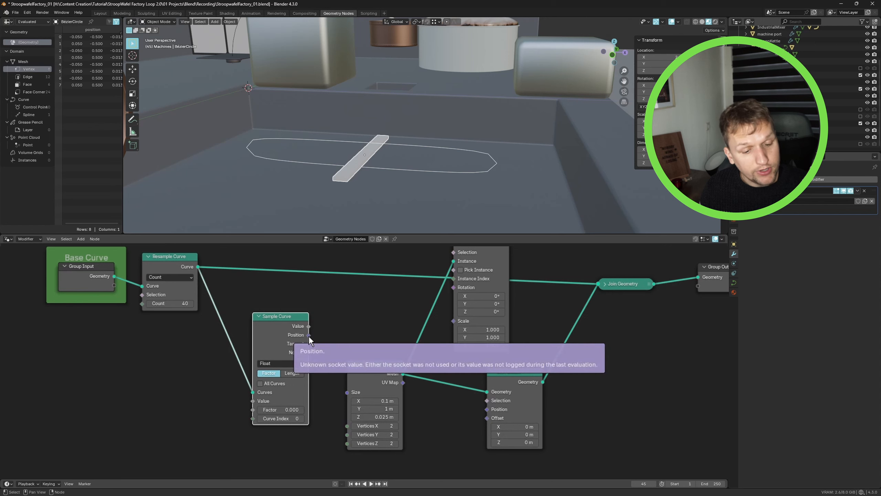
left_click_drag(308, 335, 487, 420)
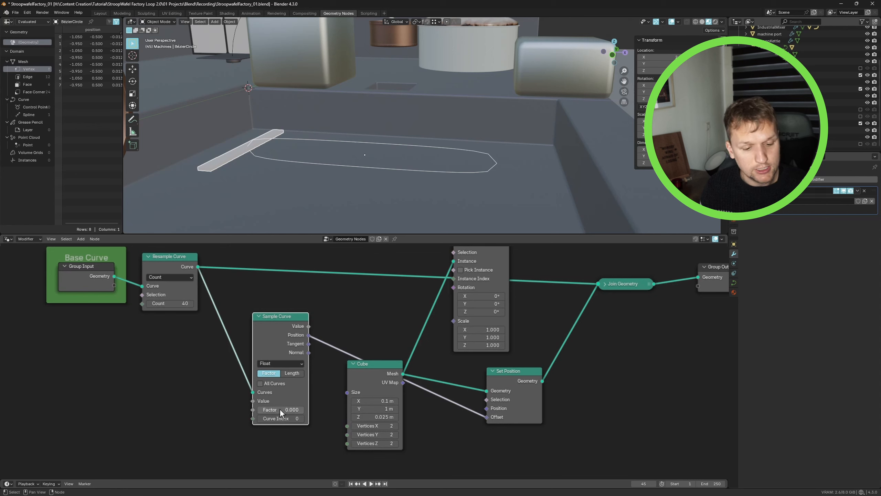
mouse_move(278, 408)
left_mouse_down()
mouse_move(314, 408)
mouse_move(271, 409)
mouse_move(307, 408)
mouse_move(282, 408)
left_mouse_up()
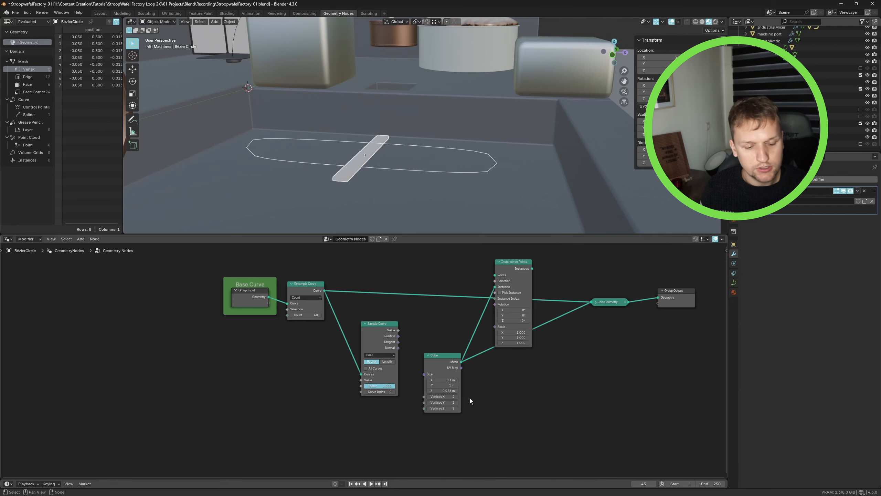
- Insert a Capture Attribute node set to Point after the Resample Curve node
left_click_drag(437, 359, 440, 361)
left_click_drag(591, 302, 461, 356)
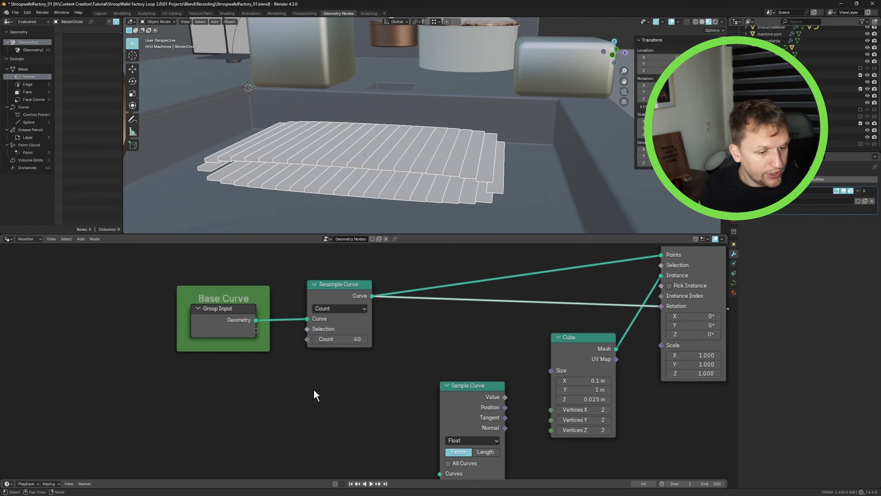
left_click_drag(138, 250, 314, 404)
left_click_drag(335, 303, 285, 301)
key("shift+a")
left_click(355, 321)
type("capture")
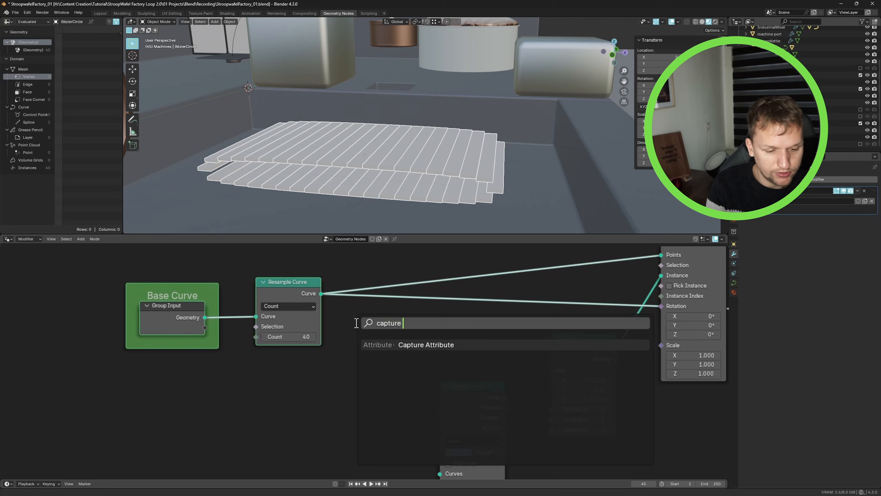
key("Return")
left_click(355, 322)
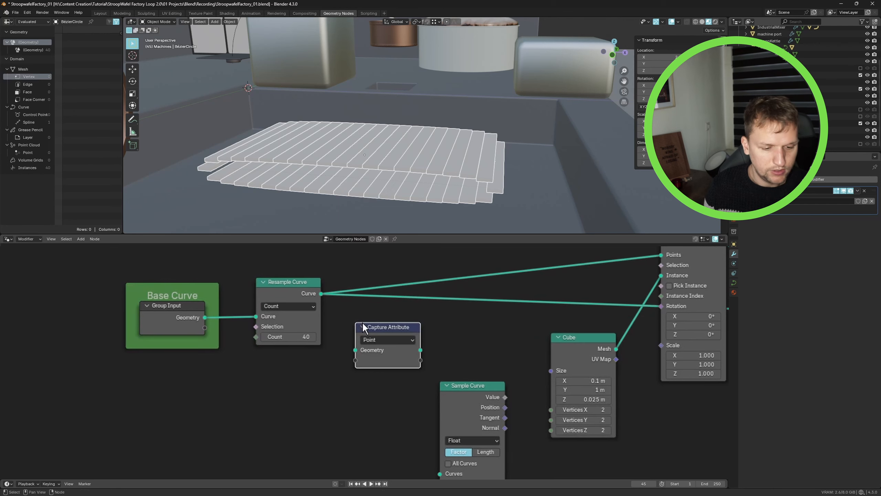
left_click_drag(385, 329, 408, 303)
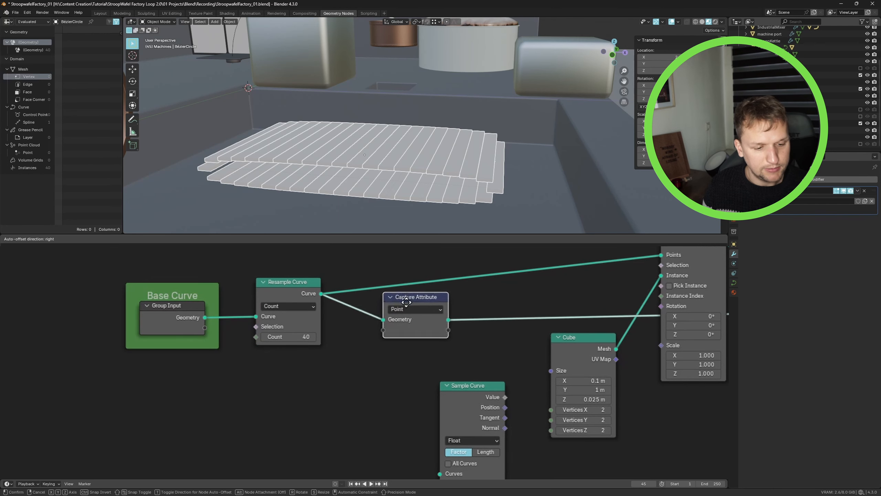
- Rearrange the Resample Curve and Capture Attribute nodes in the editor
left_click_drag(141, 261, 298, 382)
left_click_drag(282, 294, 241, 295)
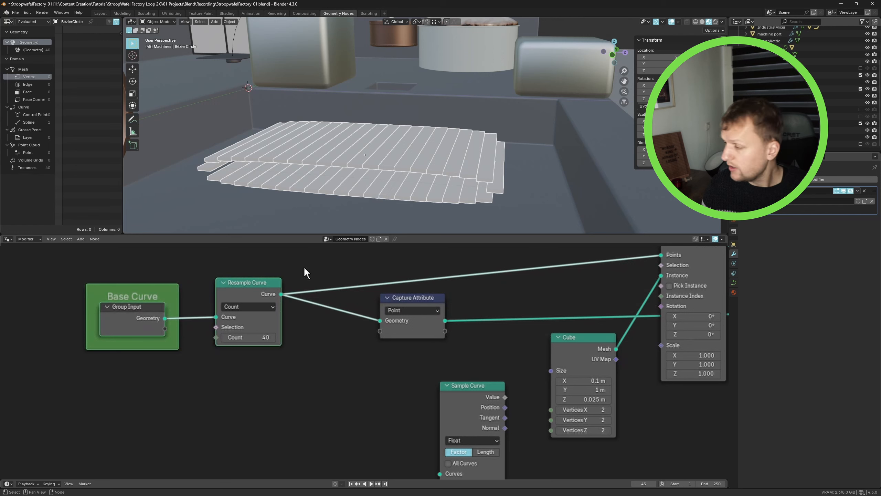
left_click_drag(413, 298, 391, 297)
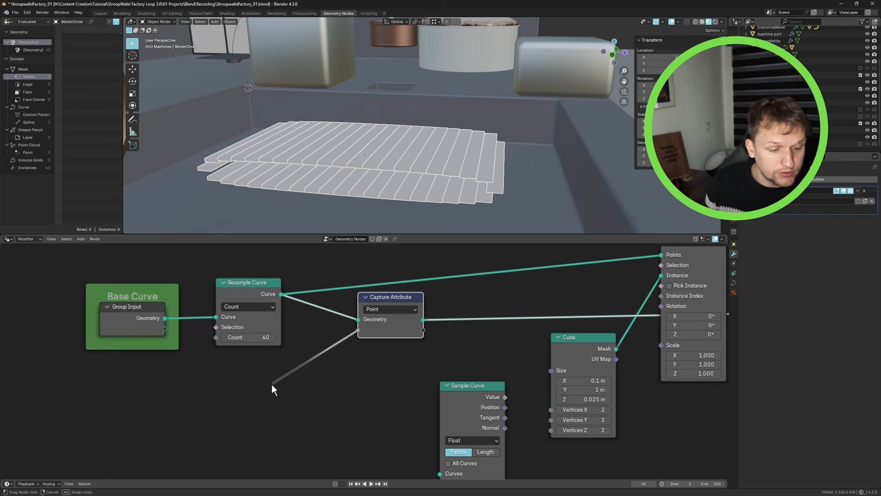
key("s")
right_click(283, 378)
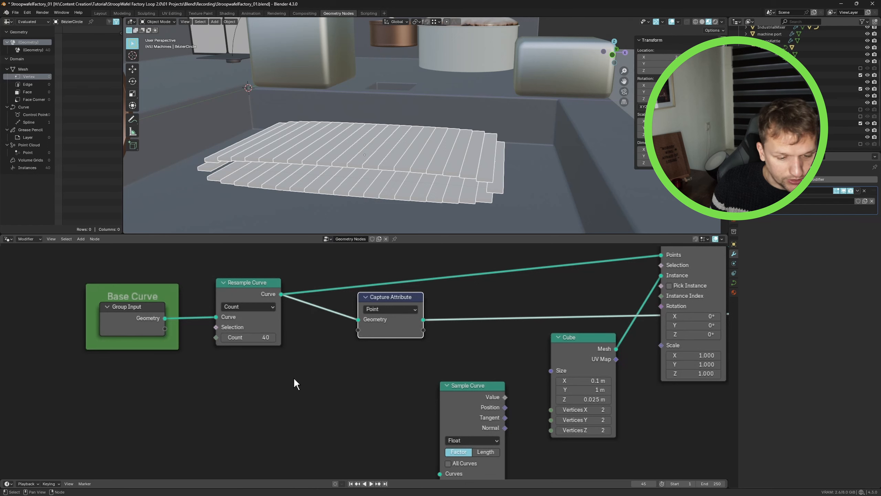
- Add a Spline Parameter node and connect its Factor output to the Capture Attribute node's input
left_click_drag(357, 331, 286, 391)
right_click(287, 391)
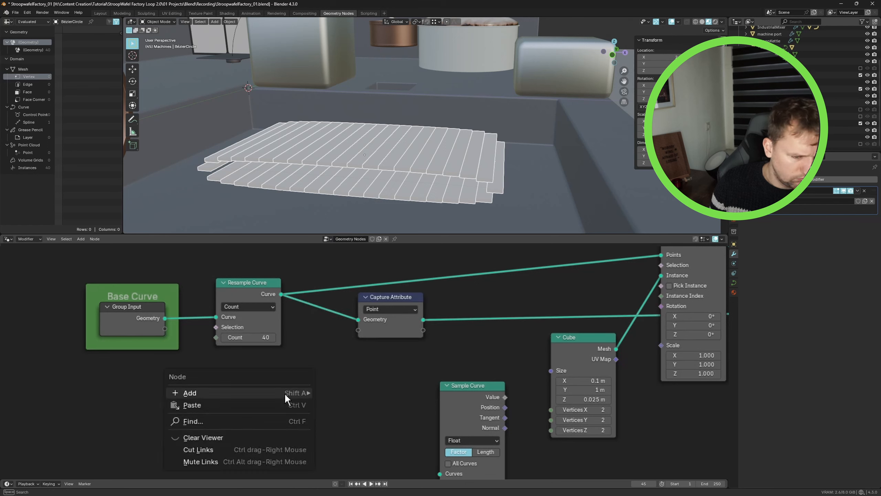
key("shift+a")
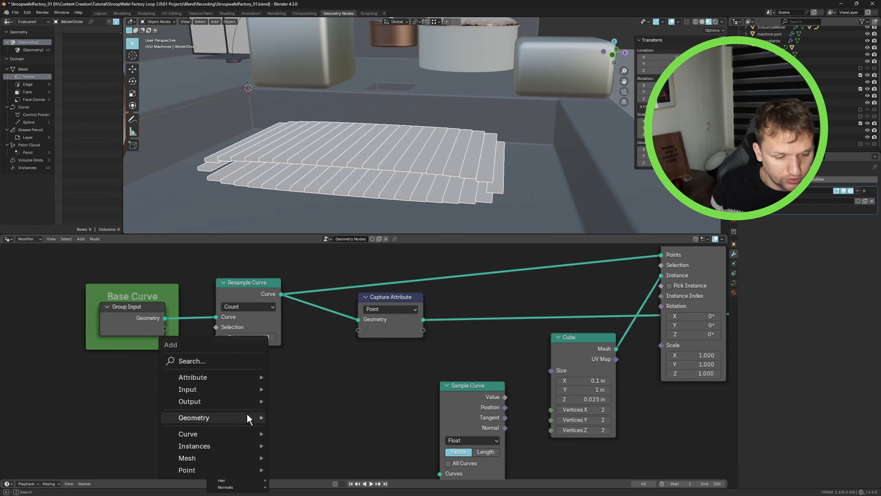
type("spline")
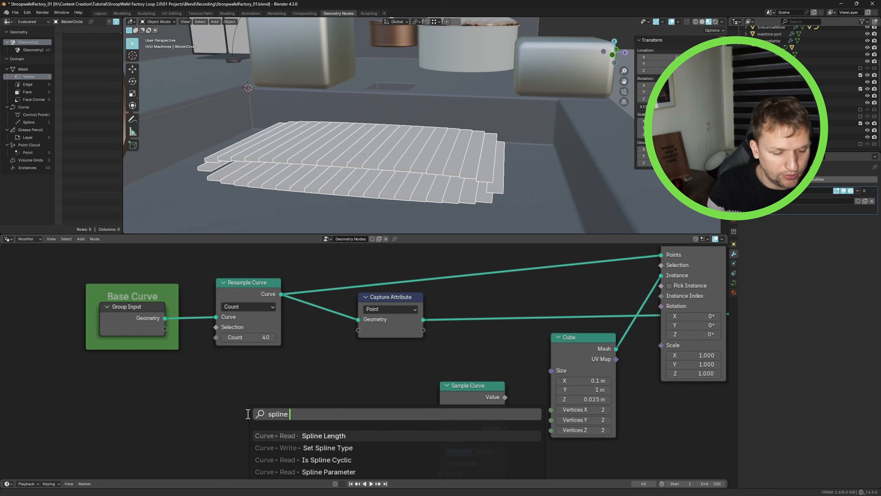
type(" pare")
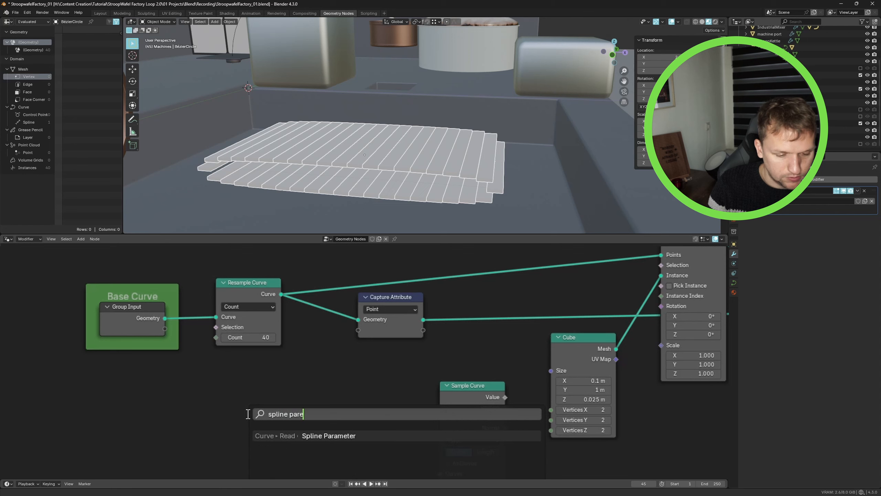
key("Return")
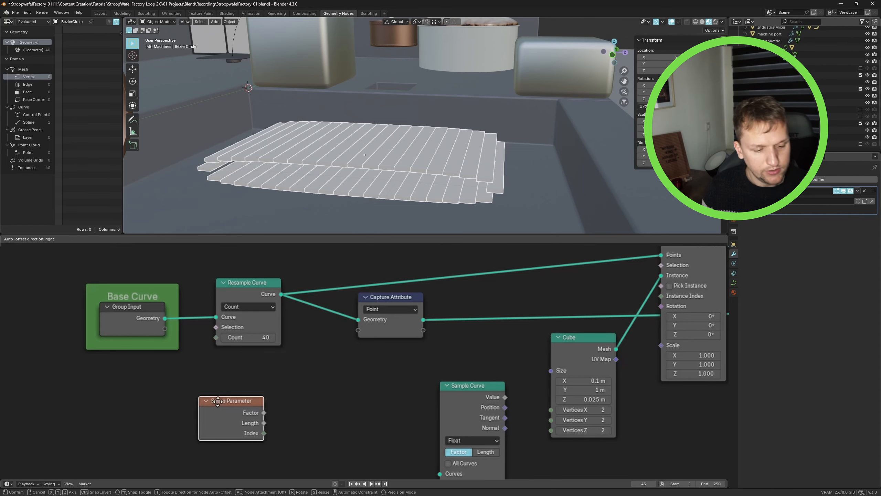
left_click(218, 400)
left_click_drag(261, 411, 359, 330)
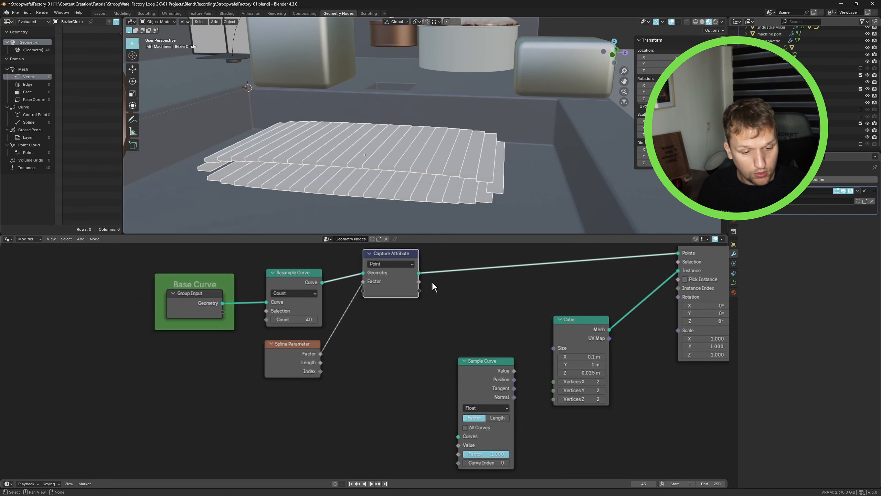
- Connect the Capture Attribute geometry output to the Sample Curve node's Curves input
left_click_drag(419, 273, 459, 438)
left_click_drag(481, 367, 485, 357)
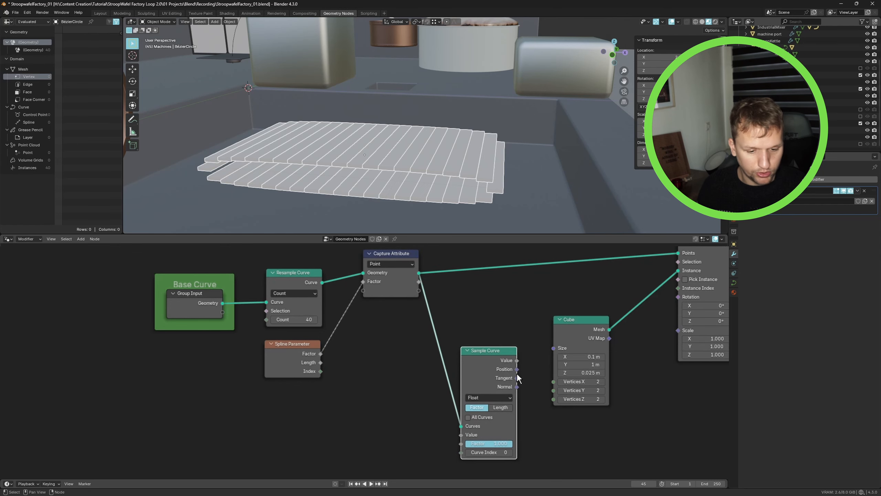
middle_click_drag(518, 371, 523, 331)
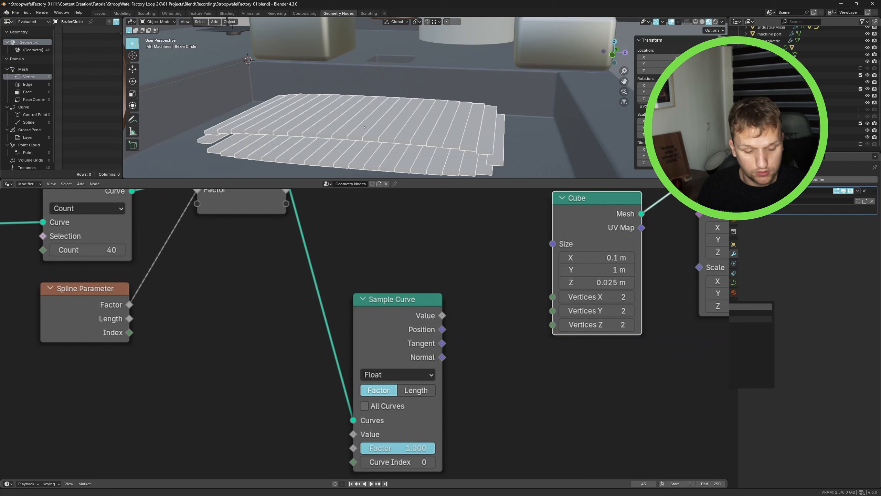
key("g")
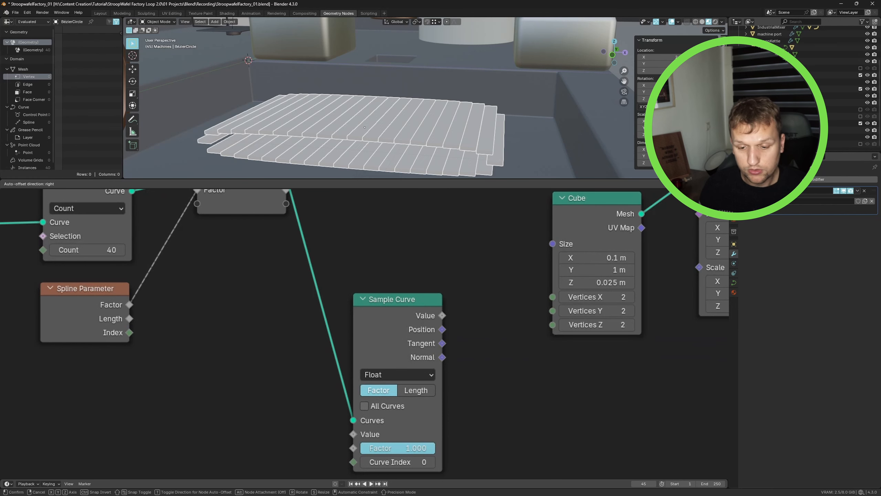
left_click_drag(717, 211, 718, 211)
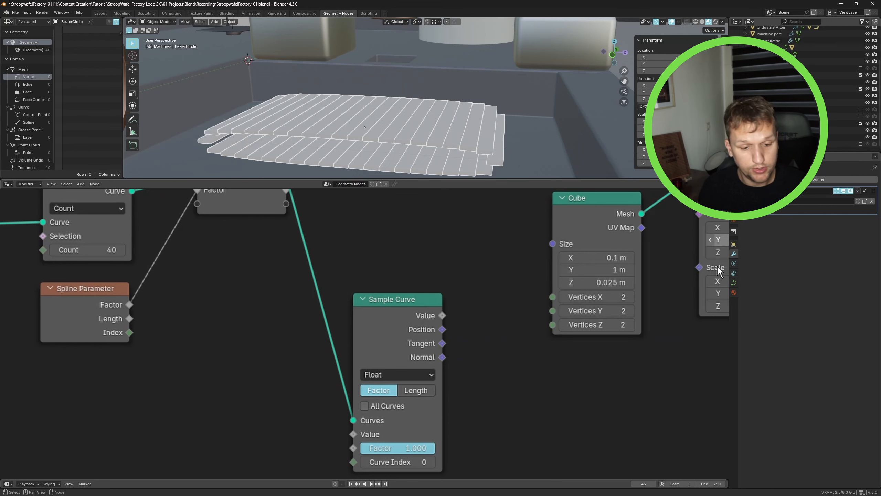
- Route the Sample Curve position link through a reroute point into the Set Position offset
left_click_drag(443, 329, 607, 274)
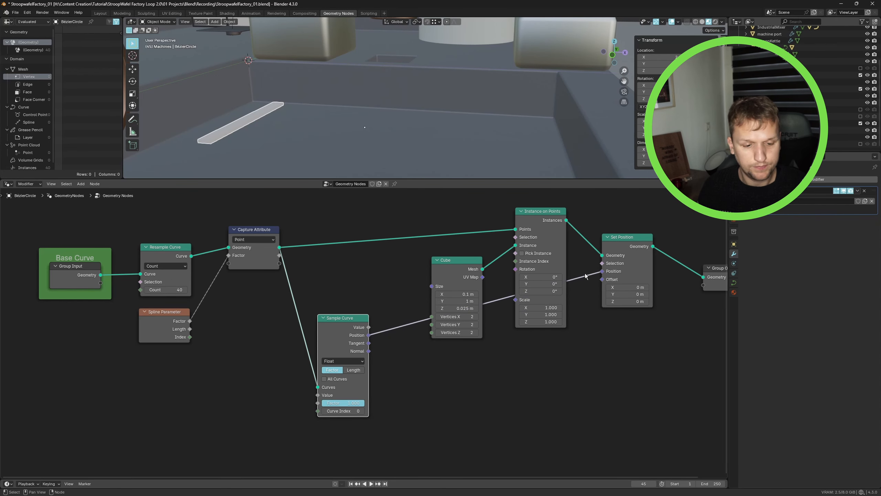
right_click_drag(583, 262, 586, 332, "shift")
key("g")
left_click(578, 368)
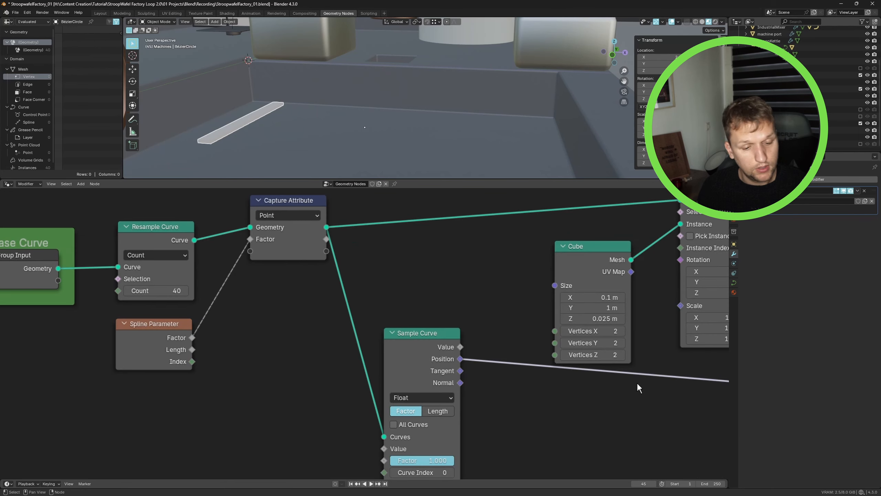
left_click_drag(405, 336, 442, 327)
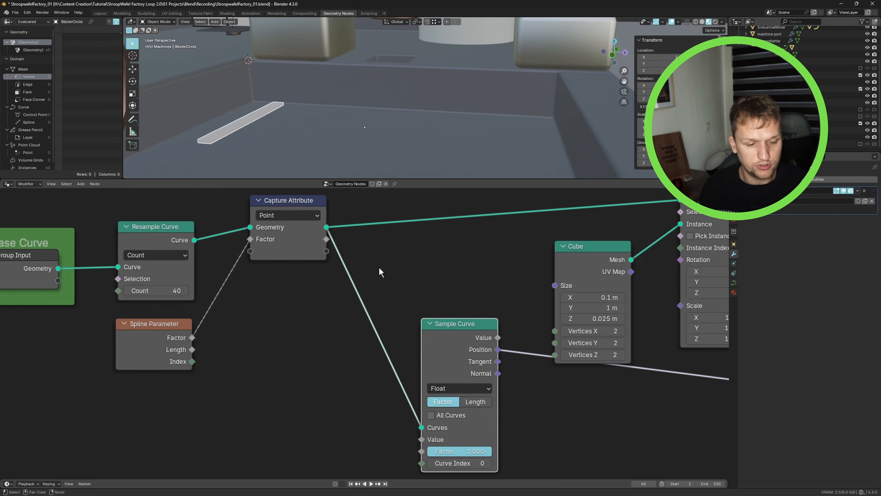
left_click_drag(440, 327, 442, 326)
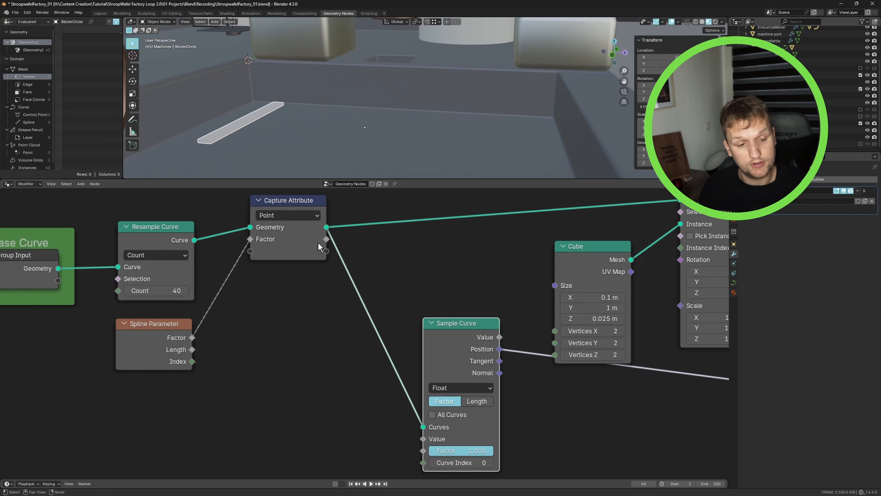
- Connect the Capture Attribute's captured Factor output to the Sample Curve Factor input
left_click_drag(328, 243, 459, 442)
scroll(414, 444, "down", 1)
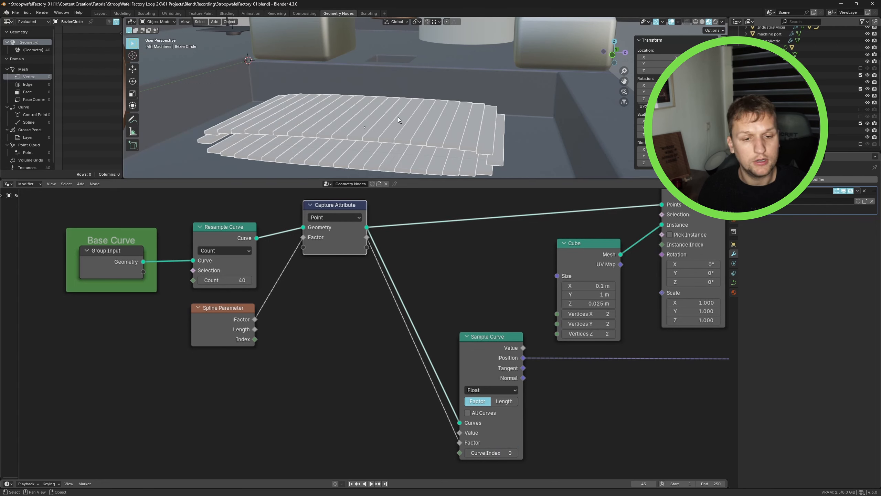
scroll(627, 326, "down", 1)
scroll(640, 292, "down", 13, "ctrl")
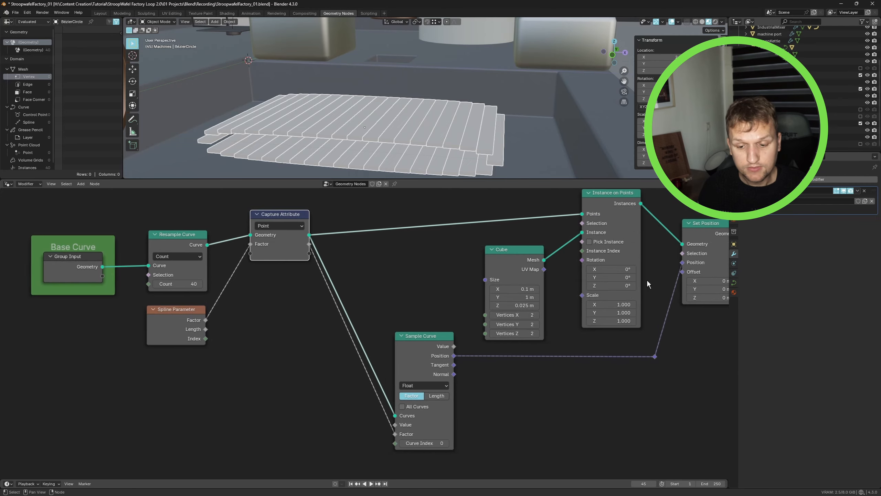
scroll(601, 283, "down", 1, "ctrl")
- Add a Scene Time node below the Spline Parameter node
mouse_move(593, 282)
left_mouse_down()
mouse_move(642, 282)
mouse_move(564, 282)
mouse_move(619, 282)
mouse_move(609, 290)
mouse_move(617, 297)
mouse_move(600, 297)
left_mouse_up()
right_click(593, 282)
right_click(593, 282)
right_click(599, 289)
right_click(600, 297)
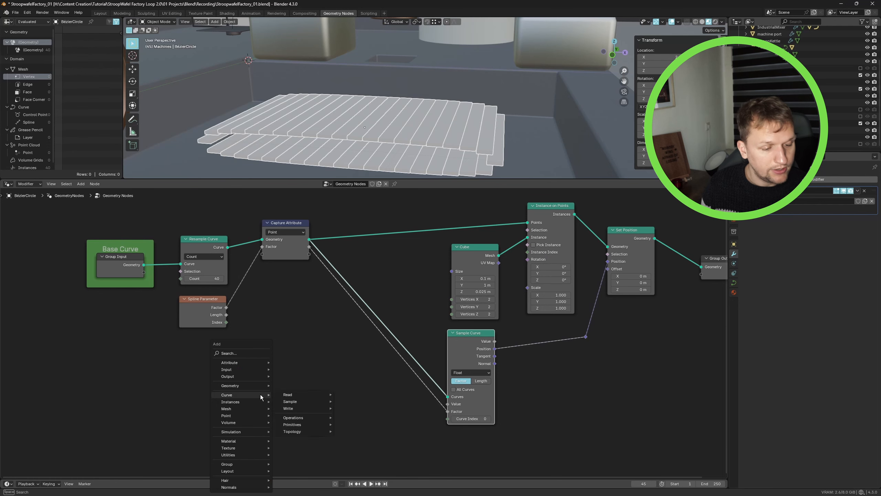
left_click(257, 352)
type("scene")
key("Return")
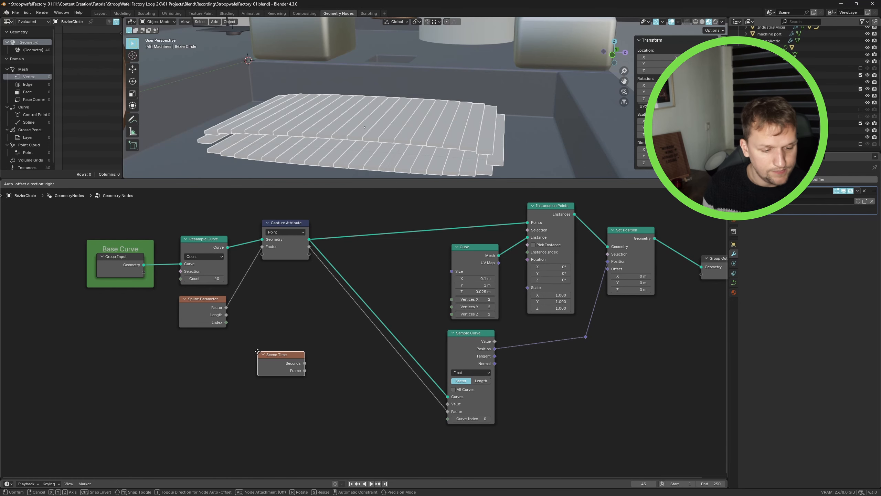
left_click(202, 399)
middle_click_drag(202, 399, 201, 398)
- Attach a Math Multiply node to the Scene Time Seconds output
left_click_drag(225, 407, 273, 415)
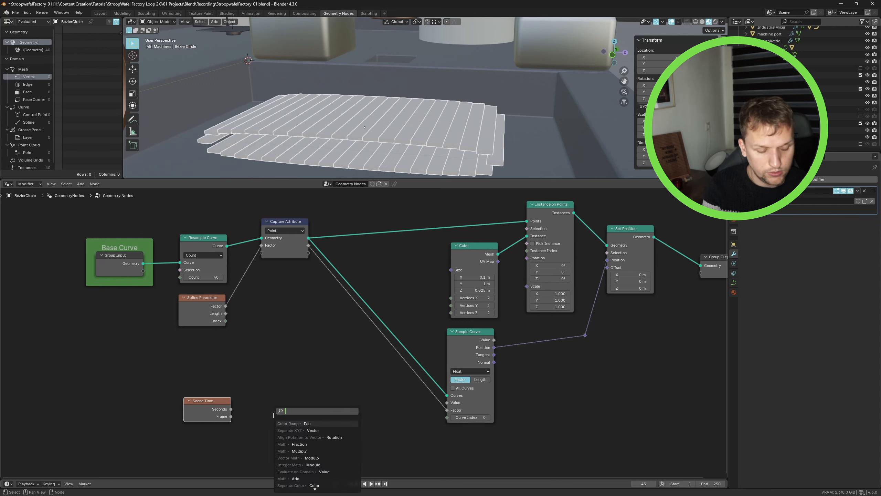
type("mat")
key("Down")
key("Down")
key("Down")
key("Down")
key("Down")
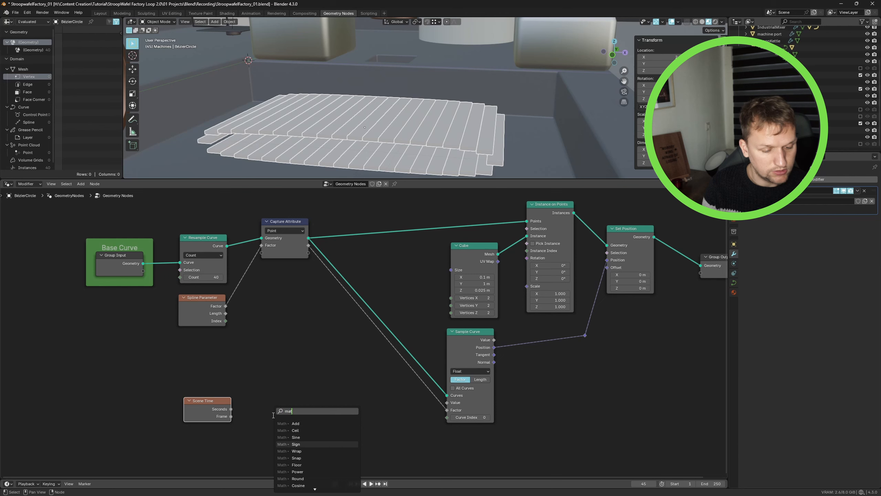
key("BackSpace")
key("BackSpace")
type("ult")
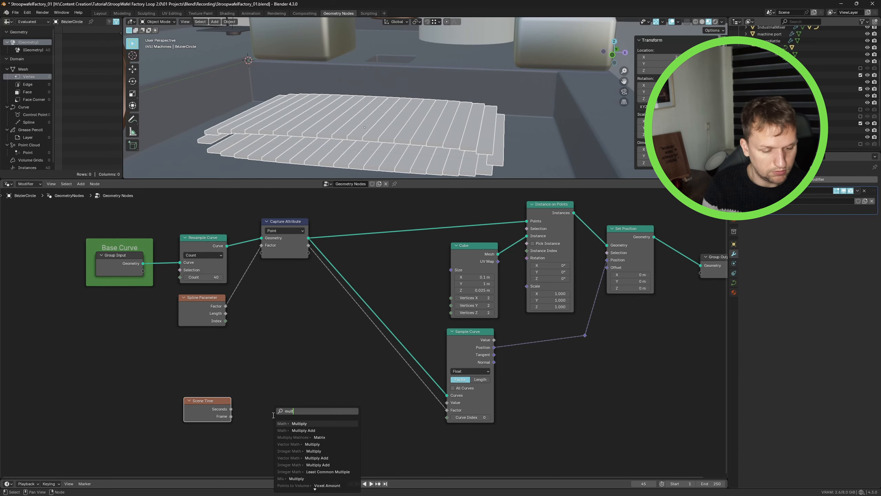
key("Return")
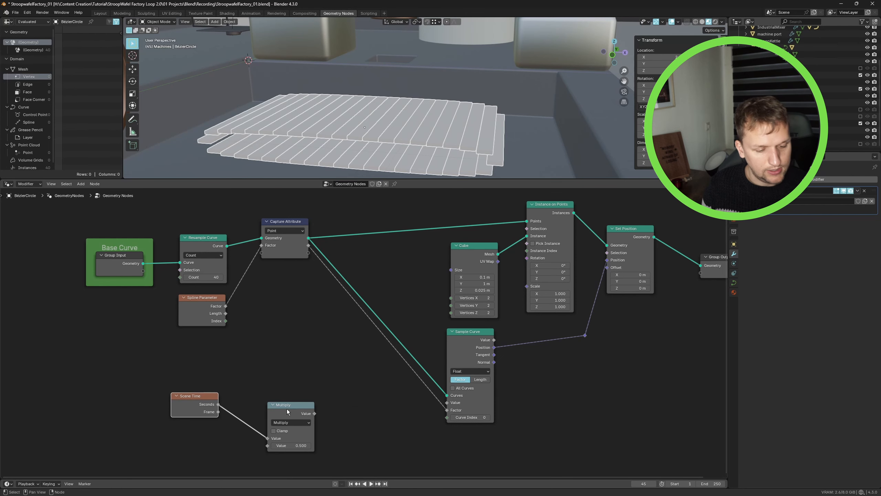
left_click(232, 393)
- Set the Multiply node's second value to 0.1
left_click(258, 426)
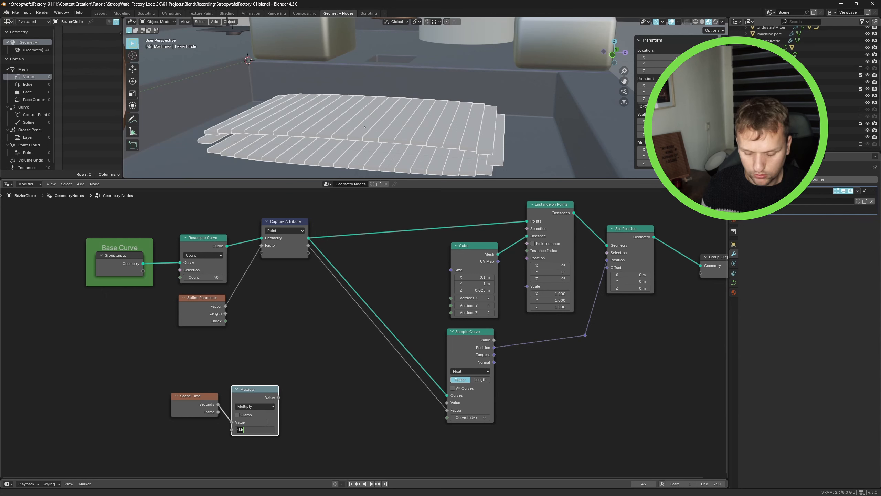
key("BackSpace")
type("1")
key("Return")
- Add a Math Add node and feed the Multiply result into its first value
scroll(250, 356, "up", 3)
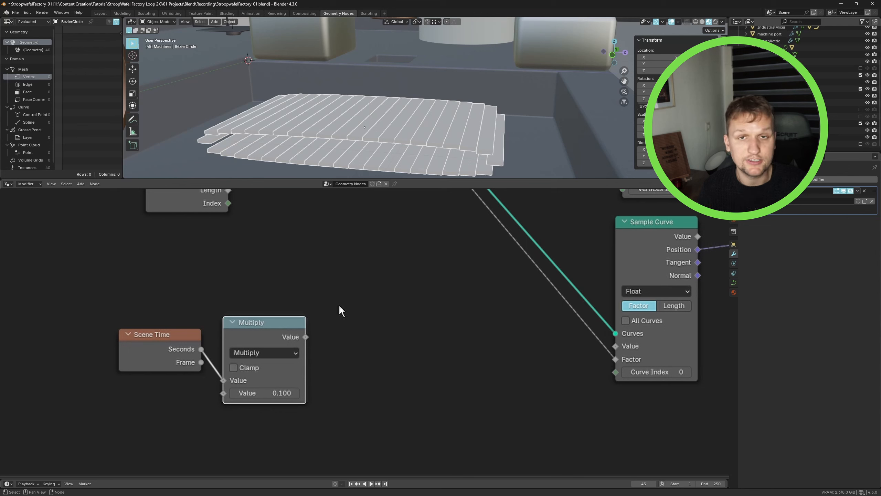
key("shift+a")
mouse_move(387, 315)
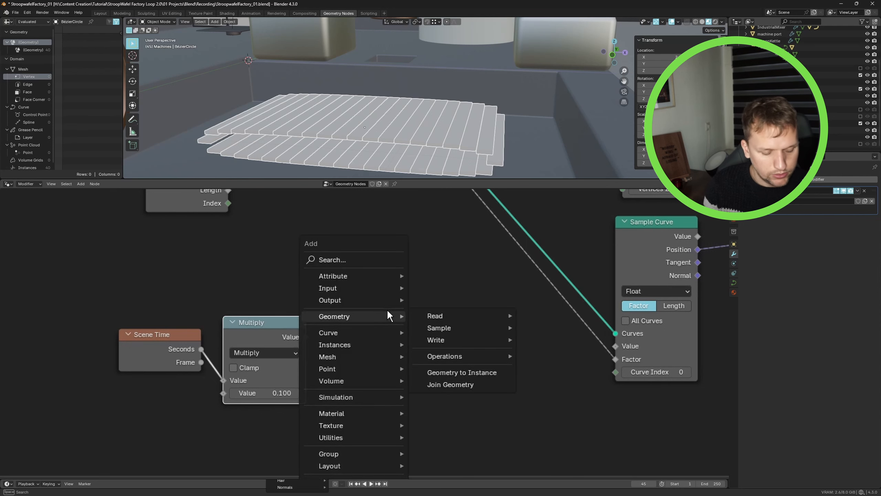
type("math")
key("Return")
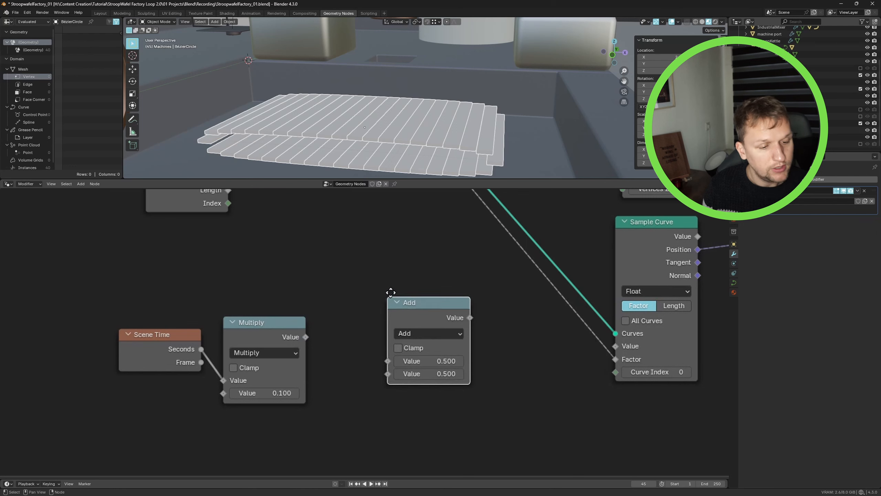
left_click(393, 293)
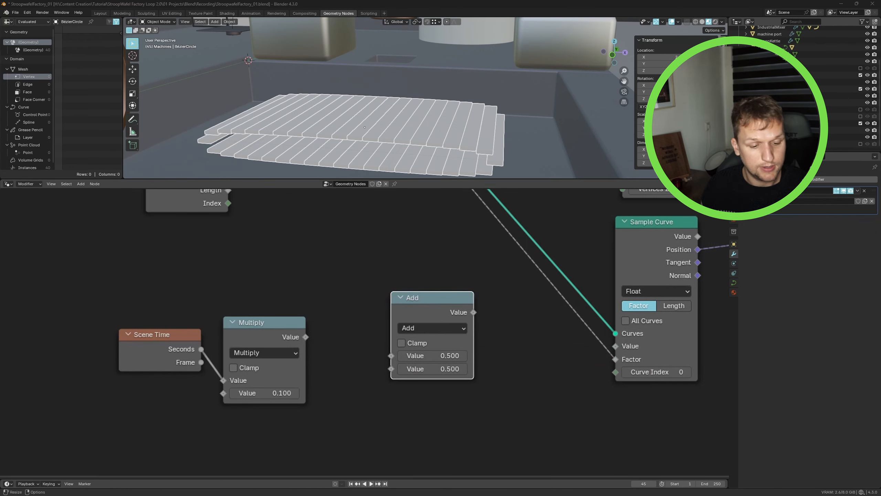
left_click(299, 305)
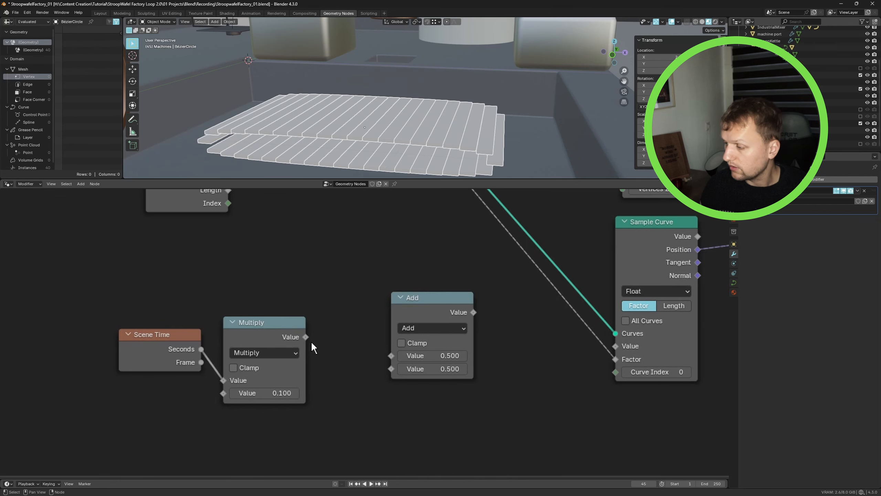
left_click_drag(305, 336, 391, 356)
left_click_drag(424, 300, 476, 306)
key("Home")
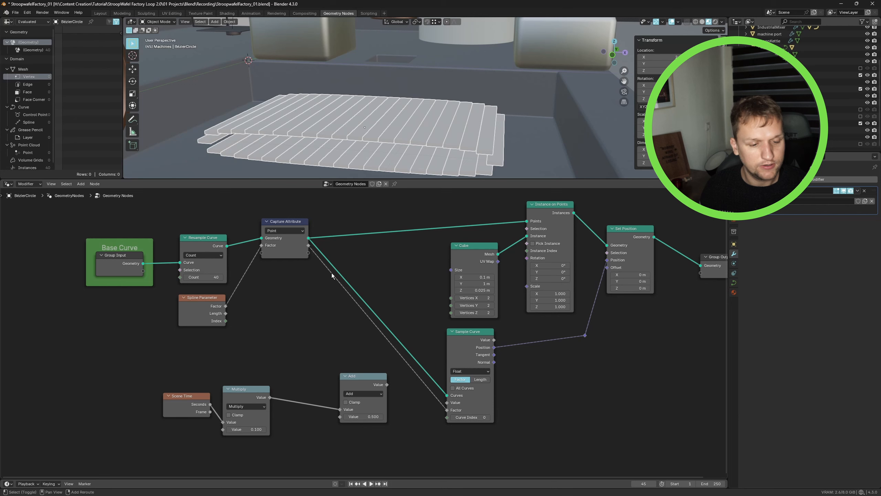
- Reroute the captured factor link away from Sample Curve and into the Add node's second value
right_click_drag(331, 273, 318, 302, "shift")
key("g")
left_click(325, 357)
right_click(418, 402)
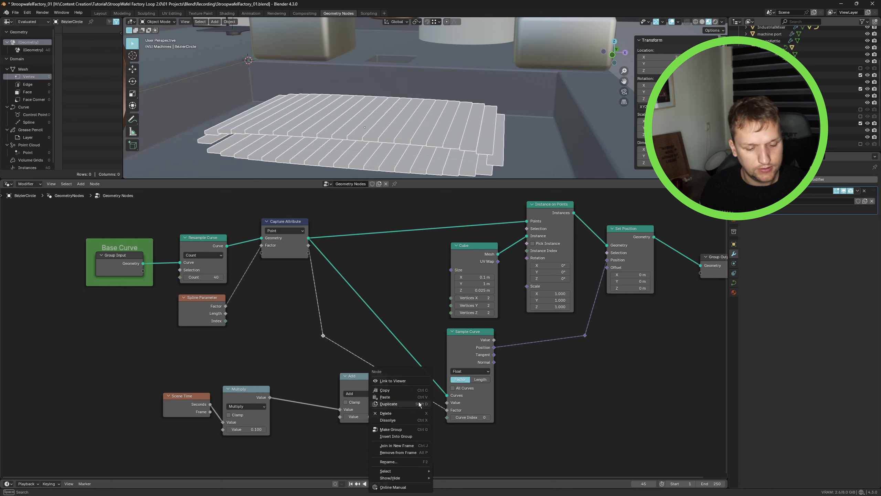
right_click_drag(428, 411, 406, 364, "ctrl")
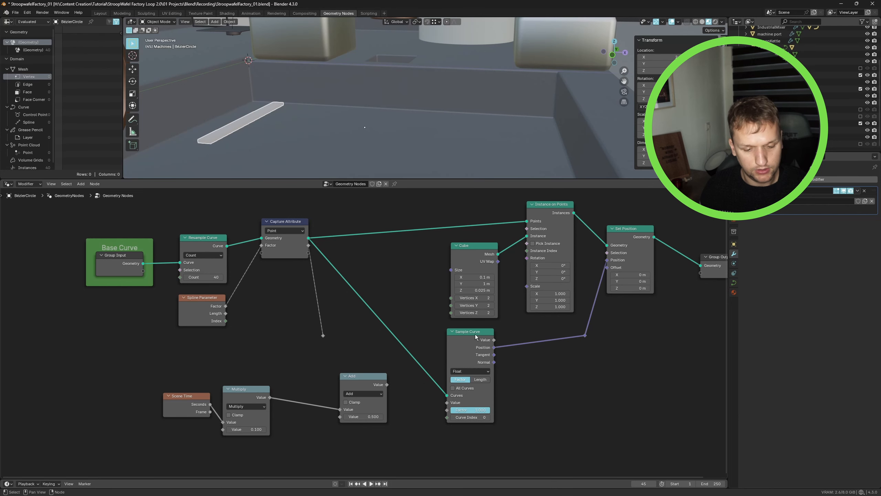
left_click_drag(475, 337, 478, 336)
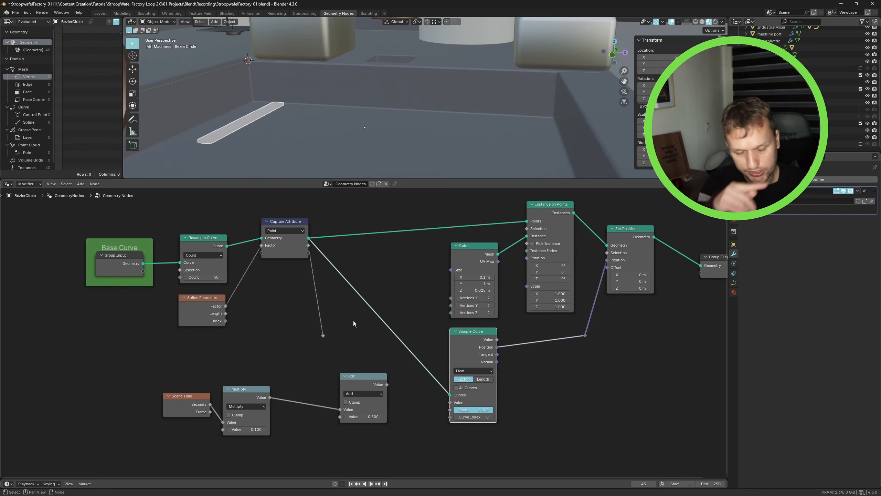
scroll(328, 334, "up", 3)
left_click_drag(399, 228, 423, 379)
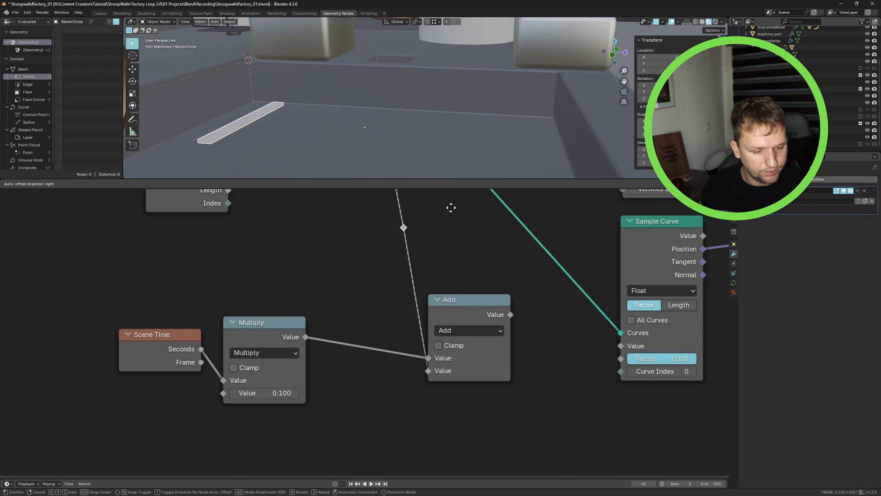
key("g")
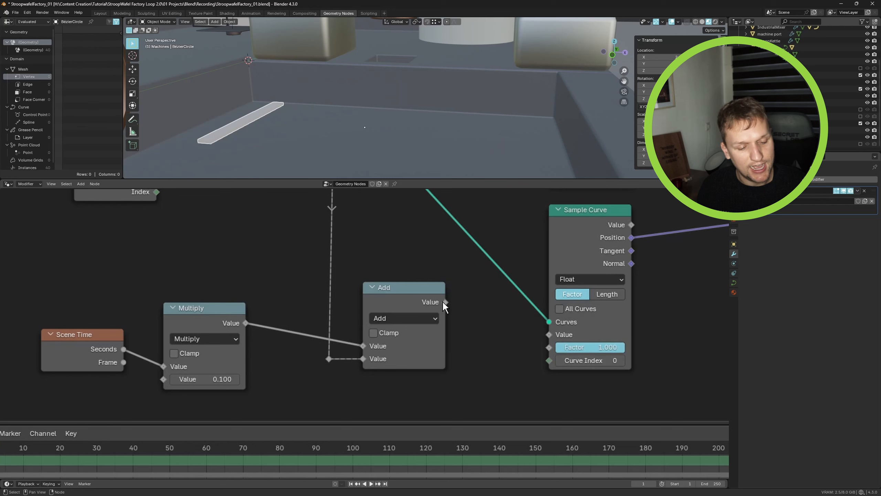
- Connect the Add node's output to the Sample Curve Factor input
left_click_drag(445, 302, 542, 346)
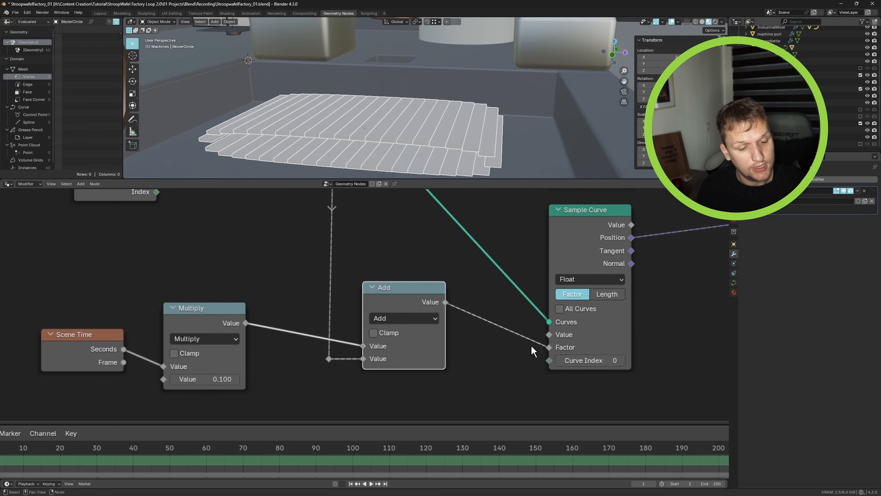
left_click_drag(405, 298, 409, 300)
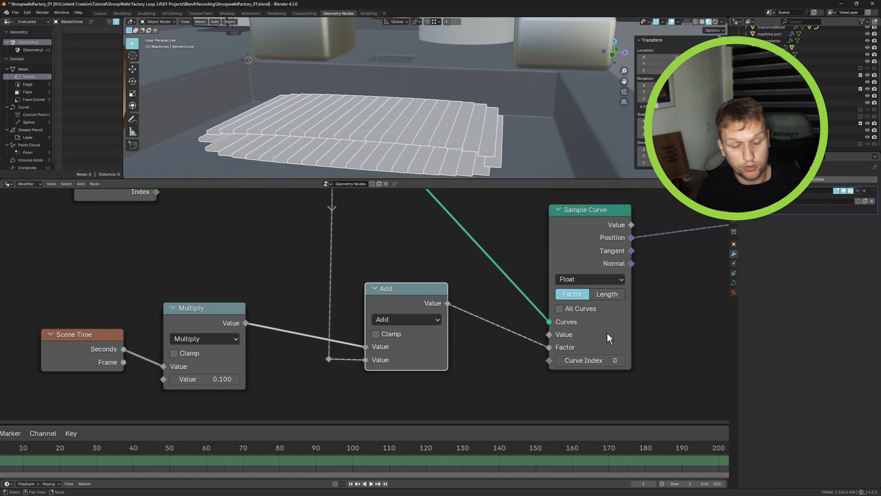
left_click(701, 205)
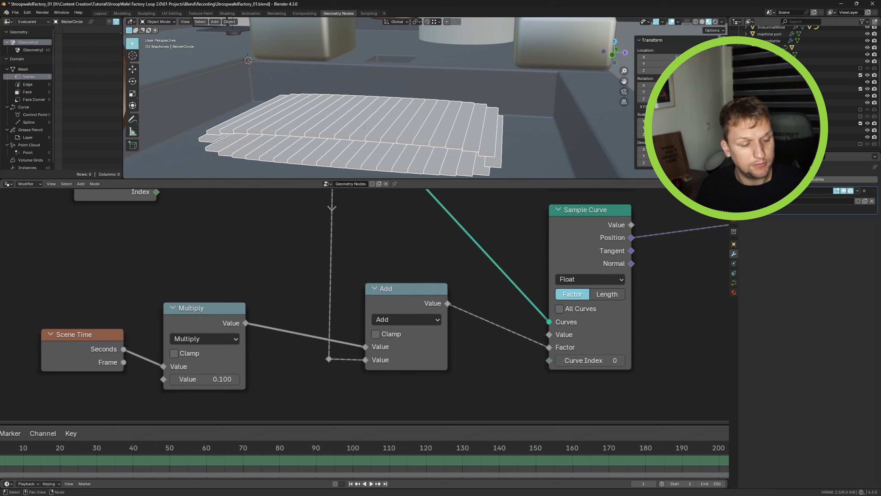
- Play the timeline animation to preview the slats moving along the curve
key("space")
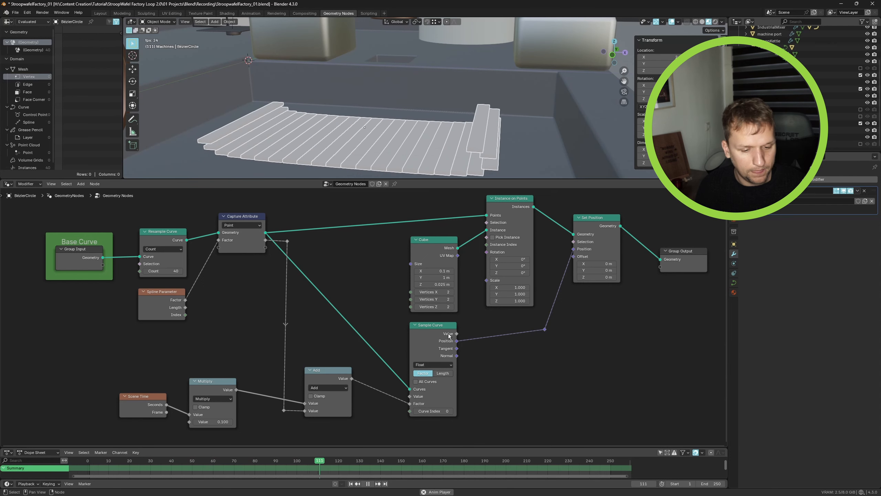
left_click_drag(449, 334, 489, 331)
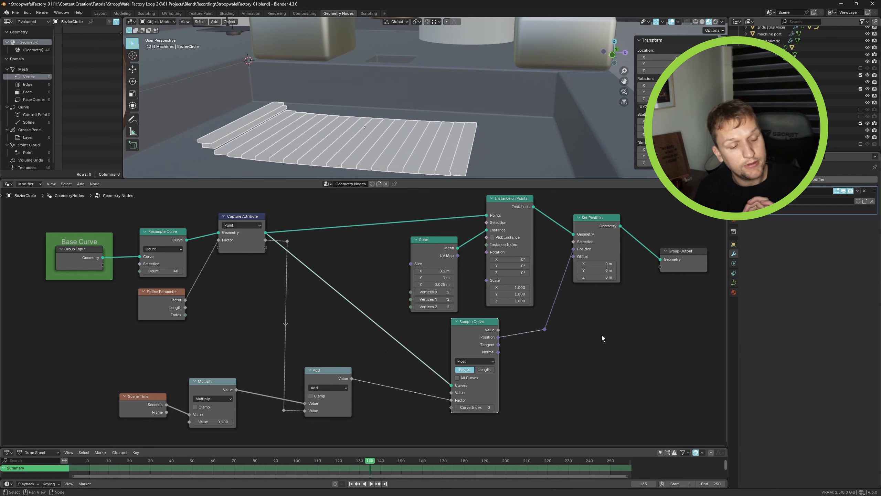
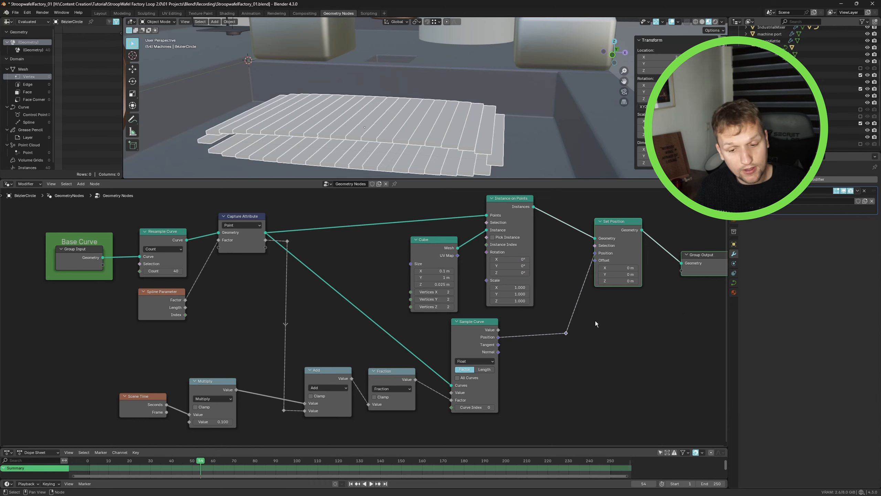
- Add an Align Rotation to Vector node below the Sample Curve node
scroll(595, 321, "down", 2)
left_click_drag(537, 246, 559, 248)
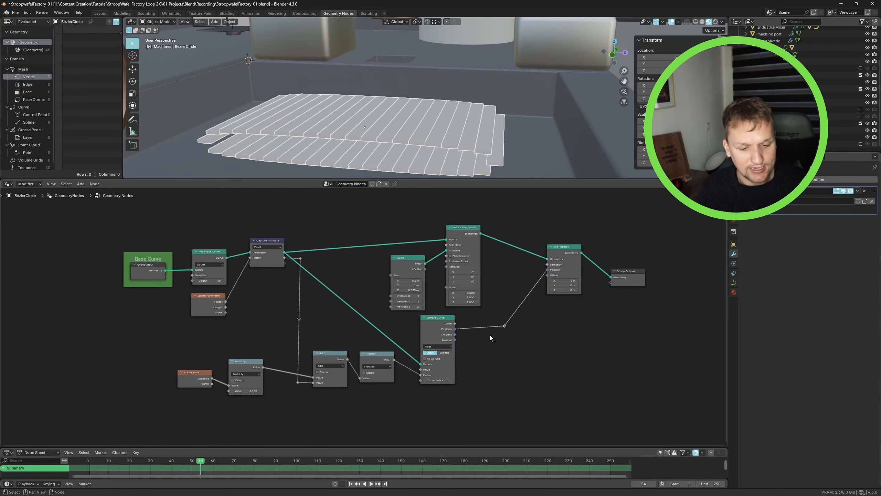
scroll(490, 334, "up", 2)
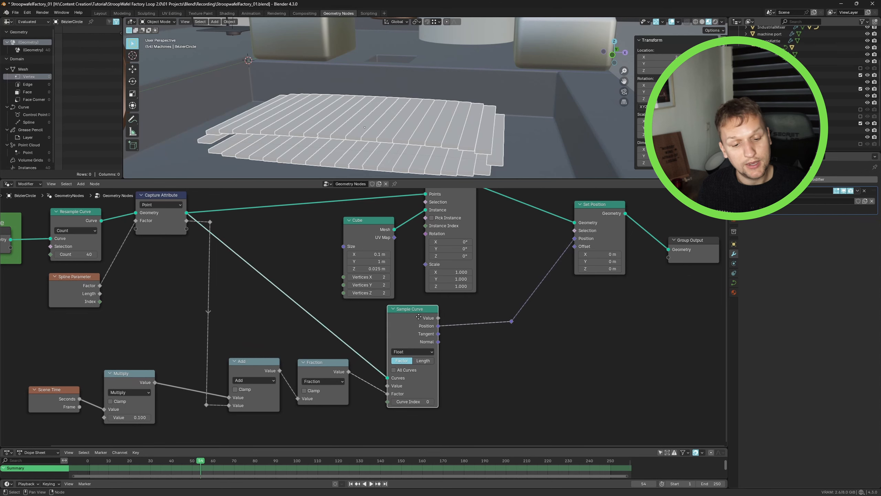
left_click_drag(418, 317, 414, 320)
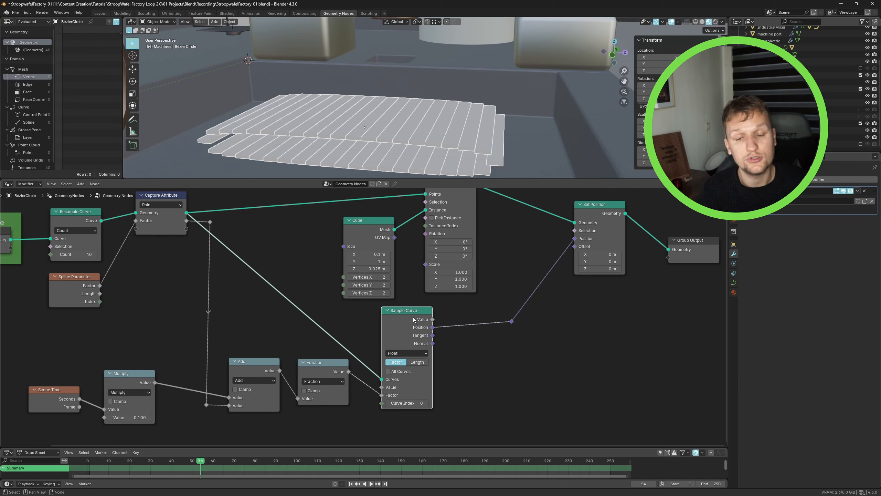
left_click_drag(481, 215, 584, 214)
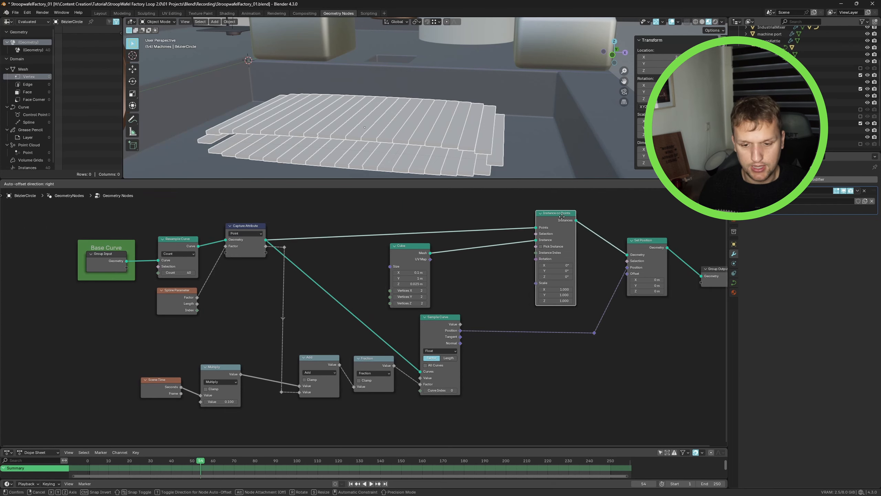
key("shift+a")
left_click(511, 329)
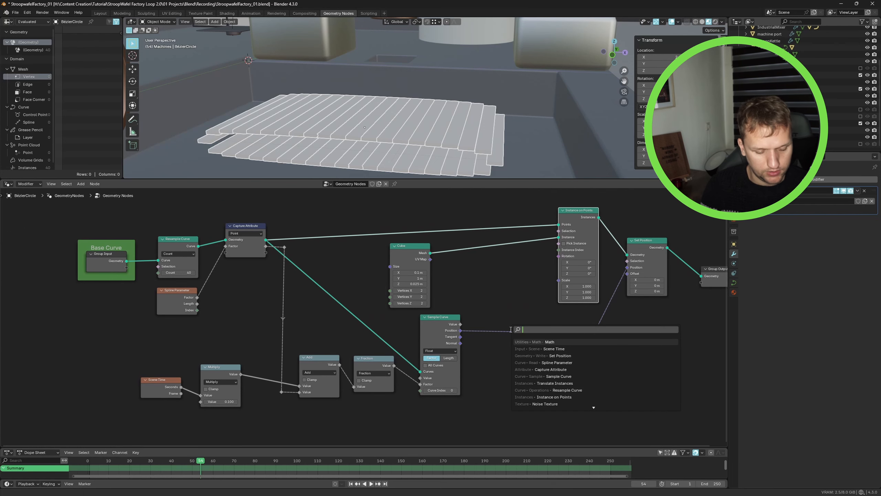
type("align")
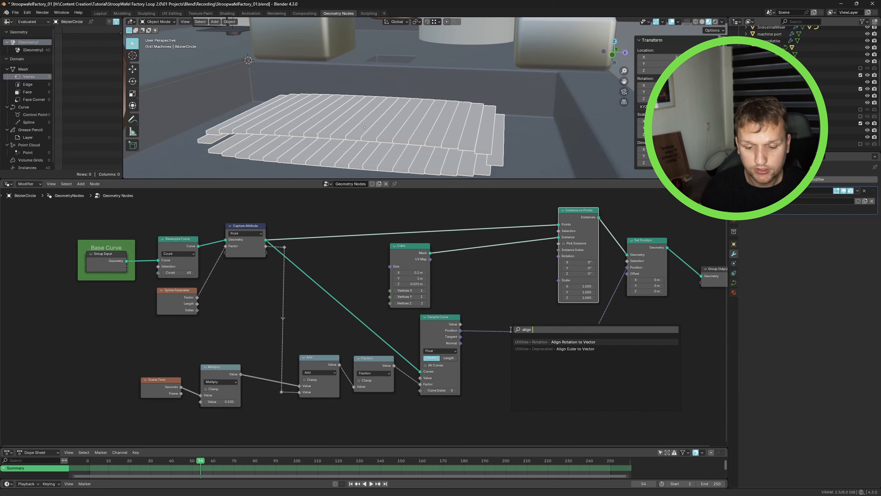
key("Down")
key("Return")
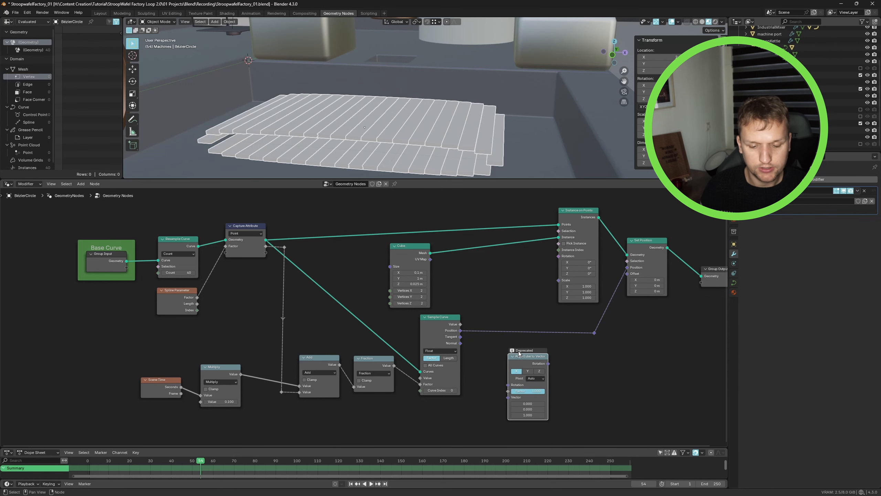
left_click(538, 360)
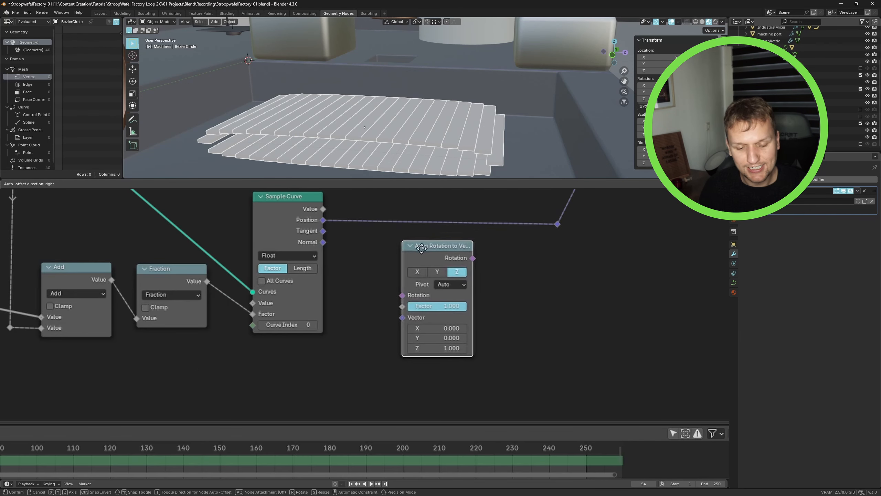
left_click(501, 366)
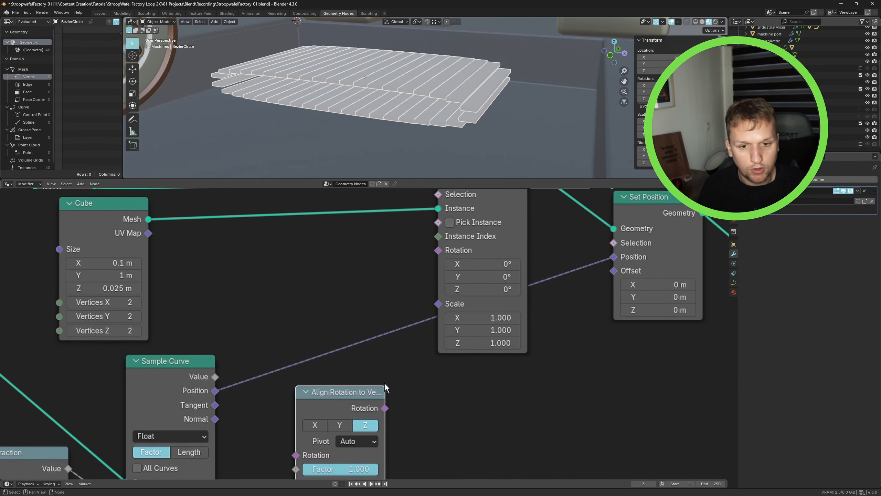
middle_click_drag(393, 374, 380, 393)
scroll(461, 346, "up", 2)
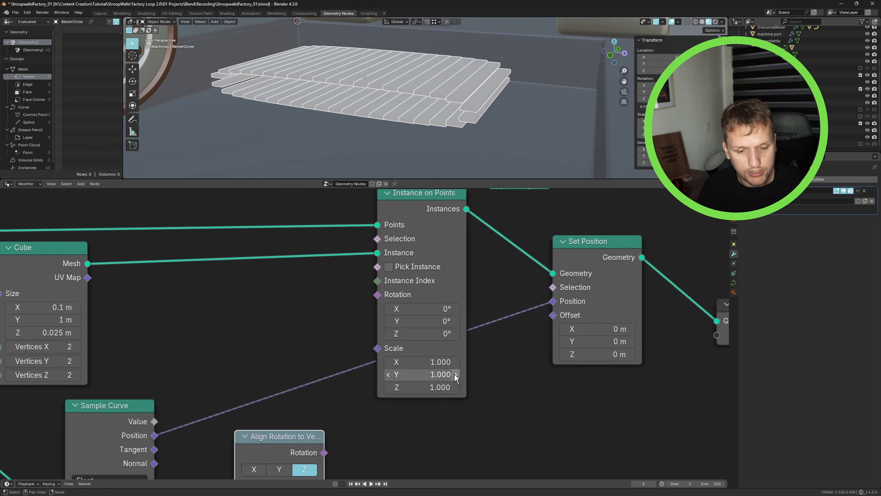
scroll(431, 89, "up", 3)
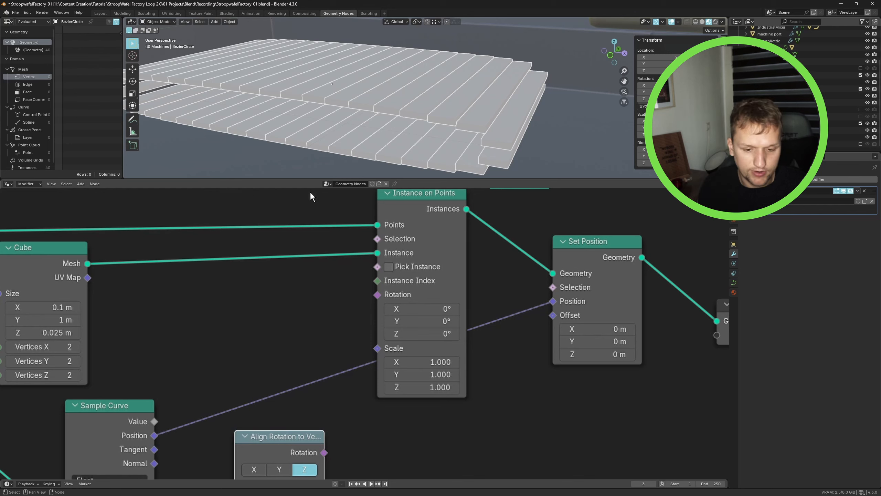
mouse_move(418, 309)
left_mouse_down()
mouse_move(444, 309)
mouse_move(447, 321)
mouse_move(461, 322)
mouse_move(427, 333)
mouse_move(475, 321)
mouse_move(397, 322)
mouse_move(430, 322)
mouse_move(422, 321)
left_mouse_up()
right_click(419, 307)
right_click(461, 321)
right_click(427, 333)
right_click(411, 317)
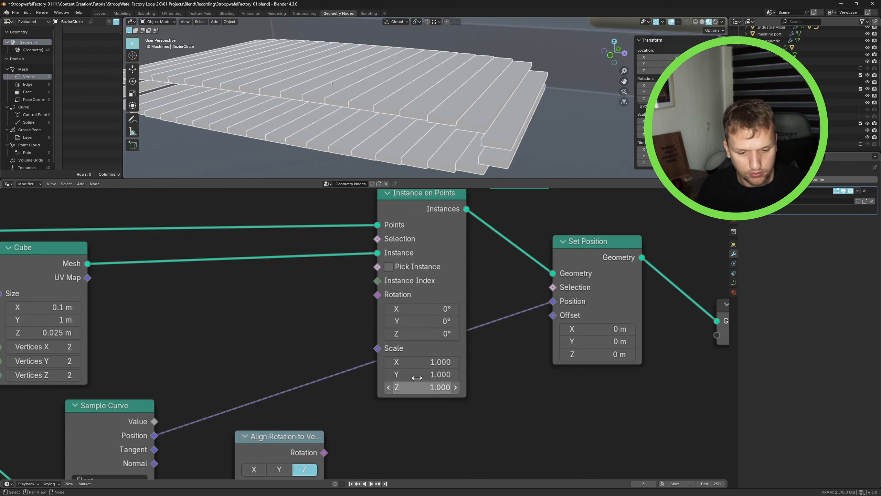
left_click_drag(416, 361, 555, 389)
right_click(421, 358)
right_click(420, 374)
right_click(418, 389)
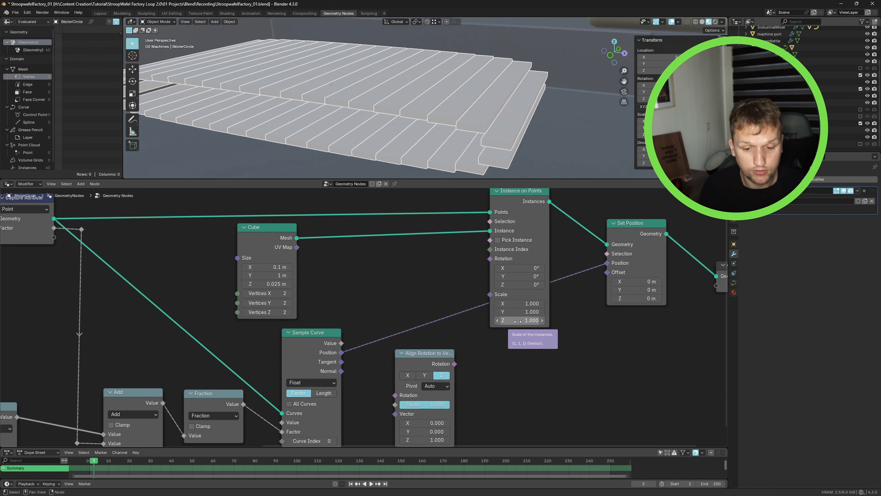
mouse_move(517, 321)
left_mouse_down()
mouse_move(545, 321)
mouse_move(524, 321)
left_mouse_up()
right_click(518, 321)
right_click(517, 321)
left_click_drag(519, 276, 532, 276)
right_click(513, 276)
- Connect the Sample Curve Tangent output to the Align Rotation to Vector node's Vector input
scroll(515, 305, "down", 2)
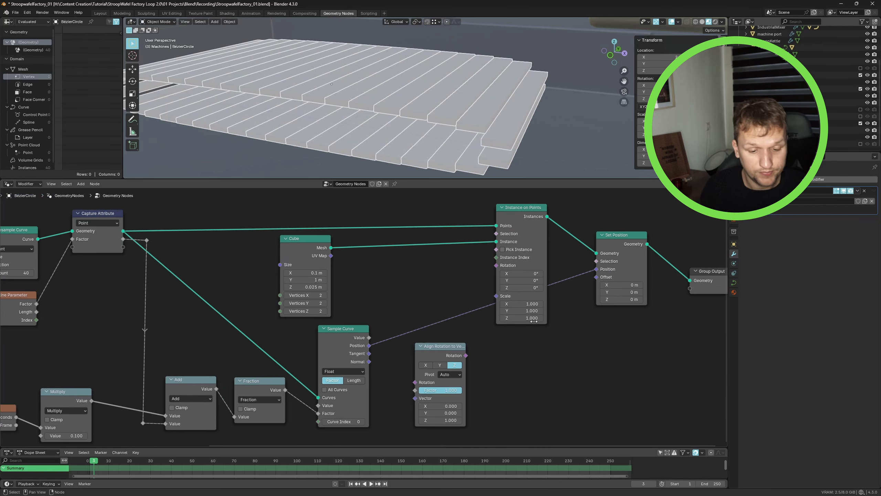
middle_click_drag(511, 343, 526, 325)
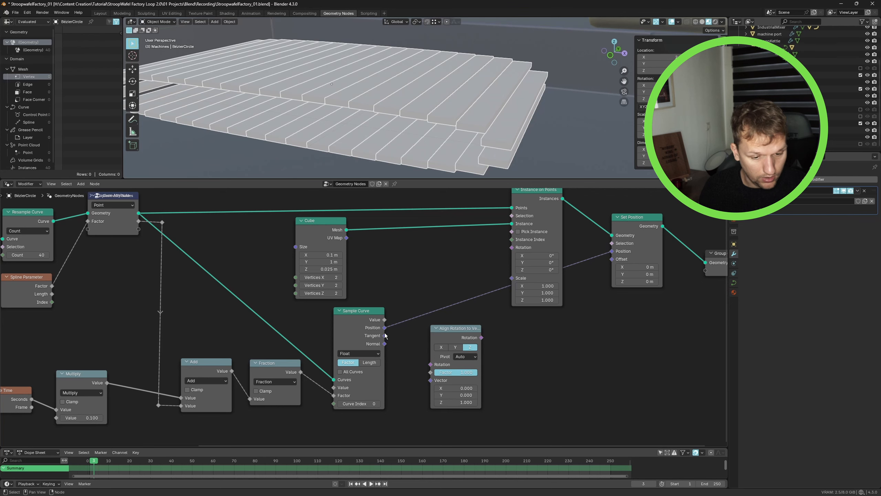
left_click_drag(384, 336, 430, 379)
- Set the align node's pivot axis to Y and connect its Rotation output to the Instance on Points Rotation input
left_click_drag(450, 341, 450, 331)
scroll(450, 331, "up", 2)
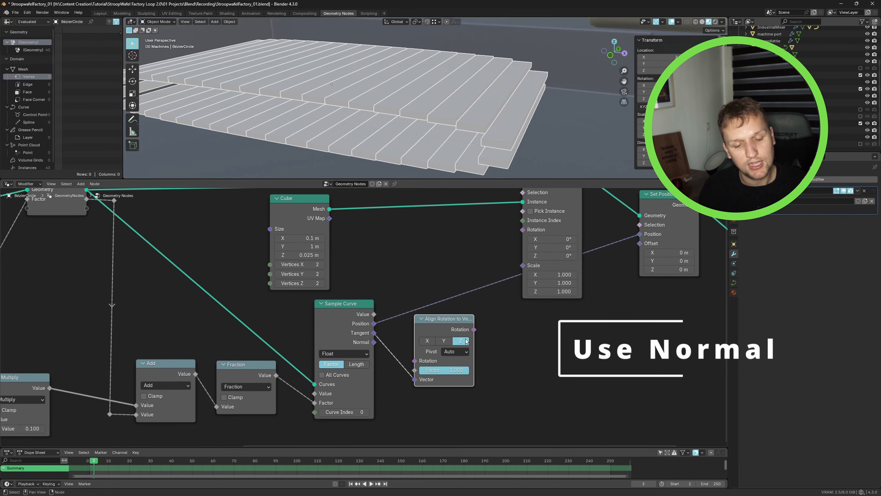
left_click(454, 351)
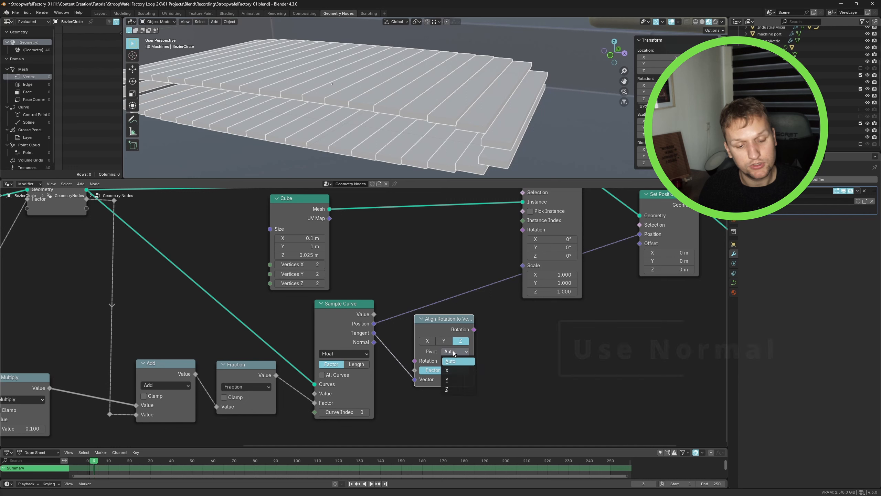
left_click(452, 379)
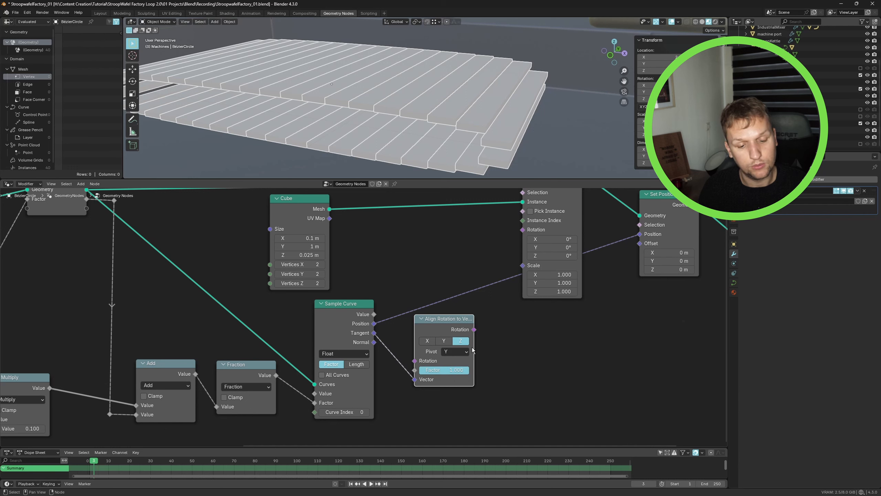
left_click_drag(476, 330, 523, 230)
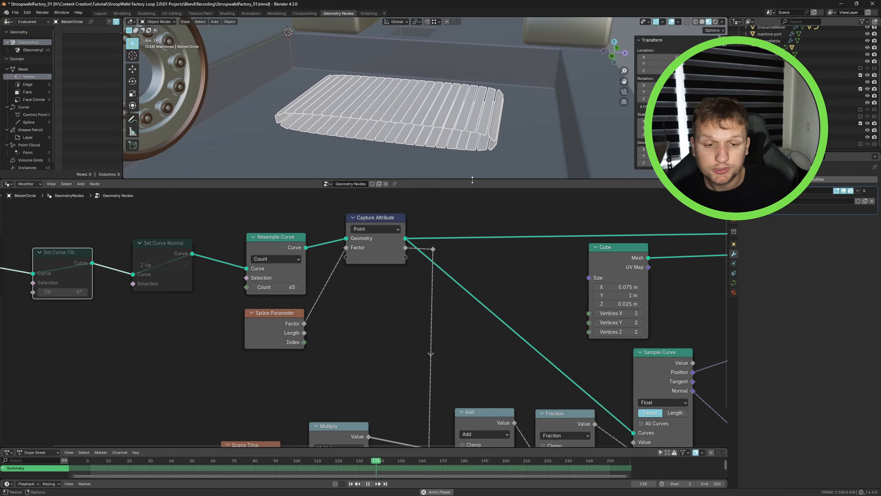
- Rotate the Bézier curve object 180 degrees around the Z axis
left_click_drag(477, 179, 477, 272)
scroll(422, 180, "down", 2)
middle_click_drag(422, 181, 477, 159)
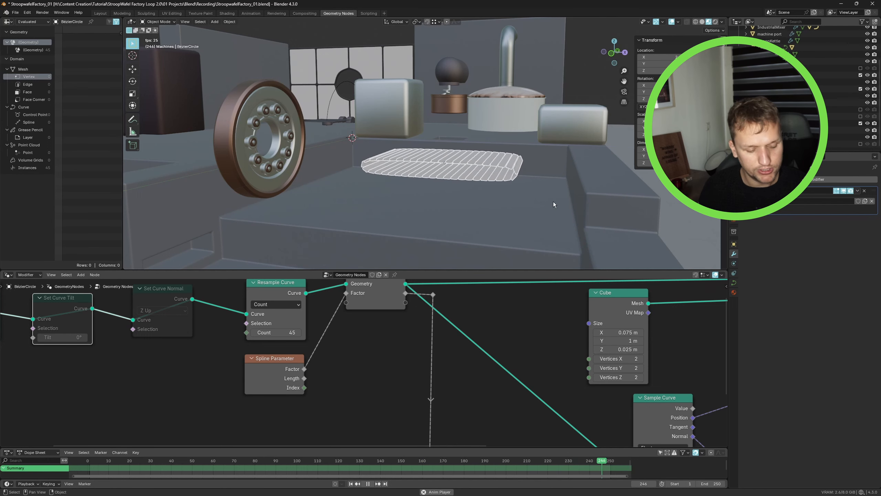
type("rz180")
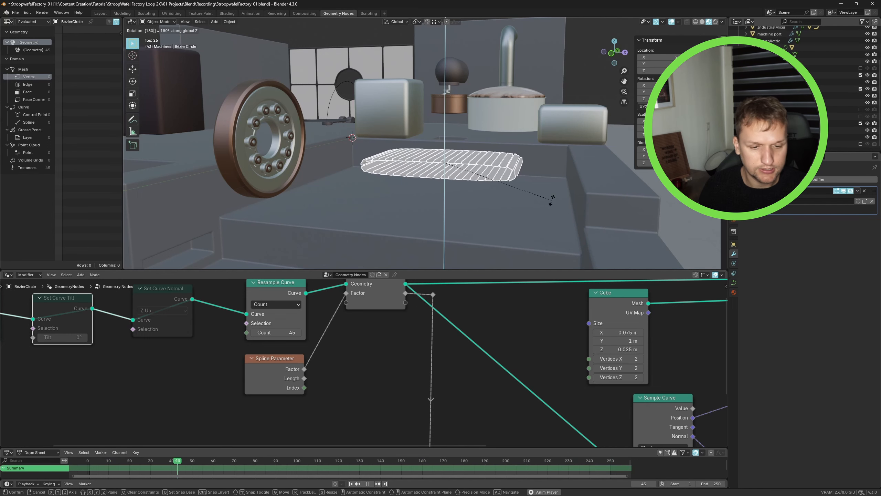
key("Return")
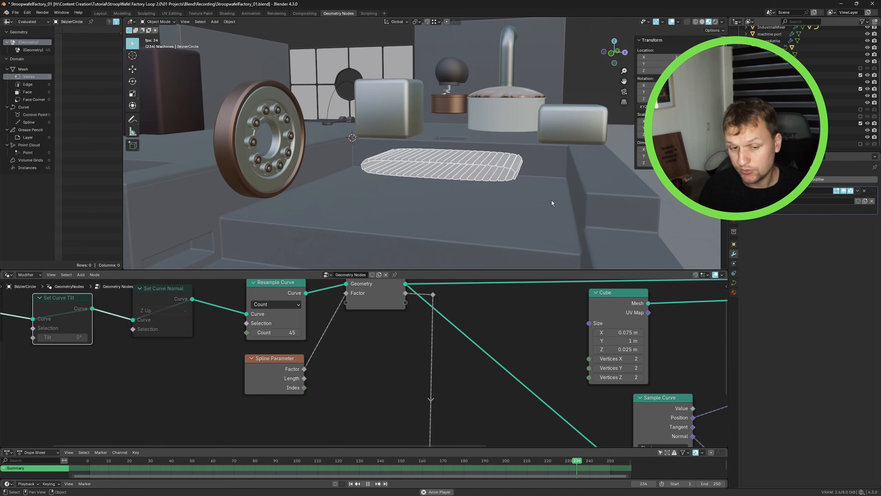
- Insert a Reverse Curve node between the Set Curve Normal and Resample Curve nodes
middle_click_drag(266, 329, 361, 346)
scroll(361, 347, "down", 1)
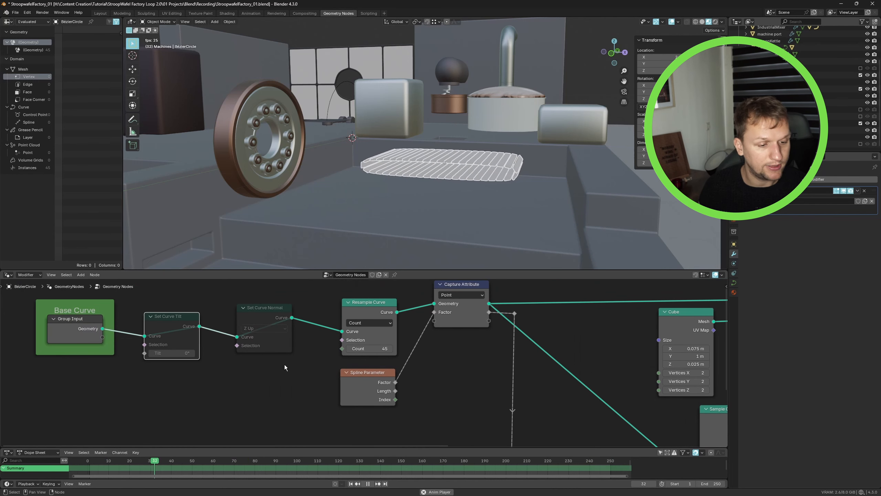
scroll(141, 326, "down", 3)
middle_click_drag(137, 327, 169, 332)
left_click_drag(119, 312, 75, 312)
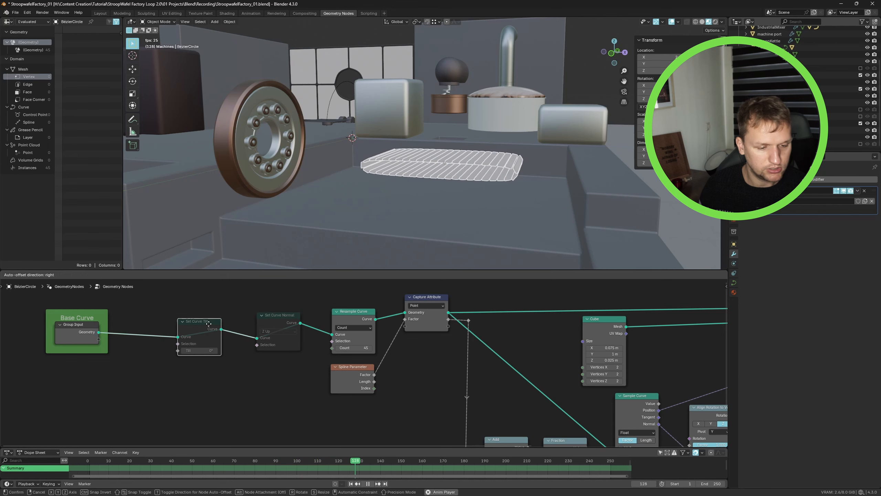
key("shift+a")
type("res")
key("BackSpace")
type("verse")
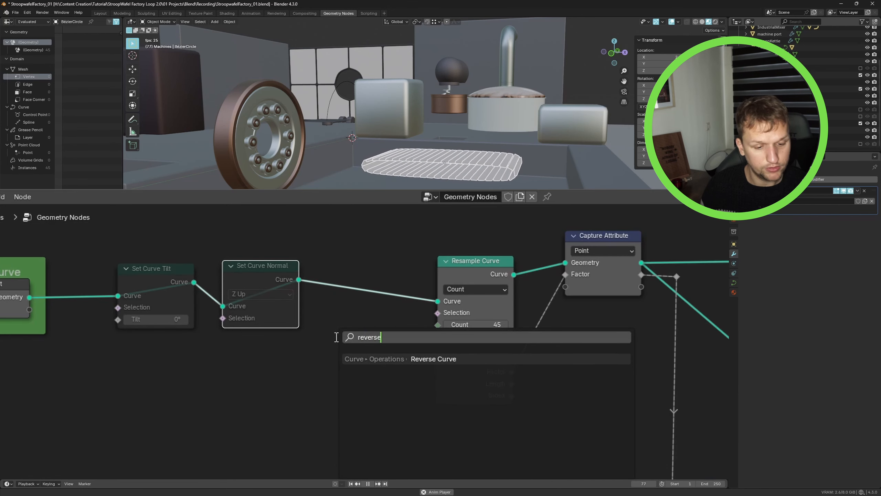
key("Return")
left_click(339, 282)
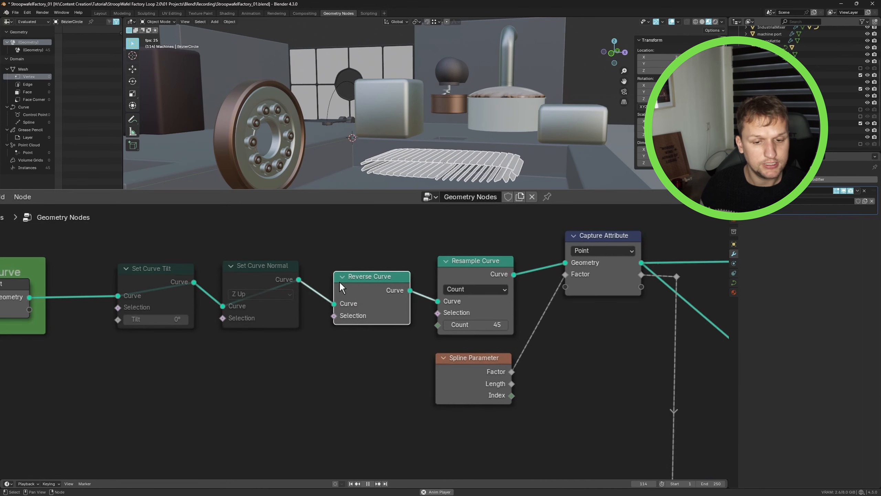
- Mute the Set Curve Normal node
mouse_move(455, 184)
middle_mouse_down()
mouse_move(460, 164)
mouse_move(459, 180)
middle_mouse_up()
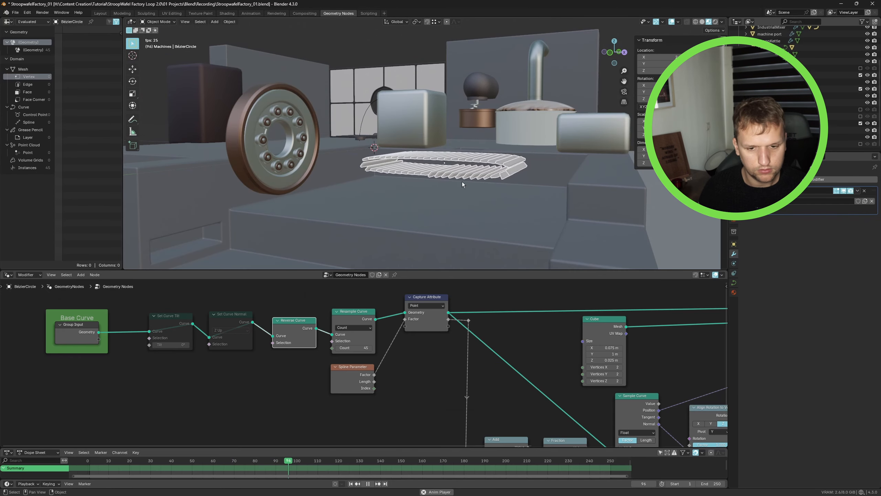
middle_click_drag(462, 182, 505, 175)
scroll(471, 173, "up", 5)
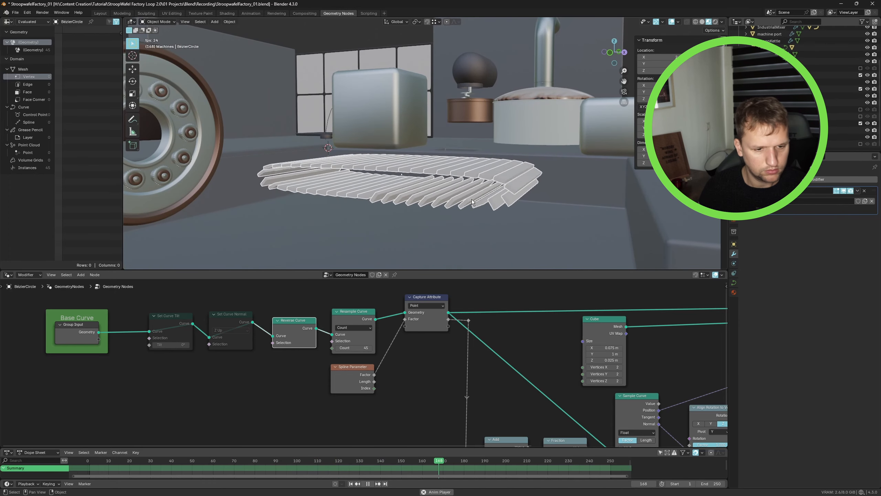
scroll(486, 305, "down", 5)
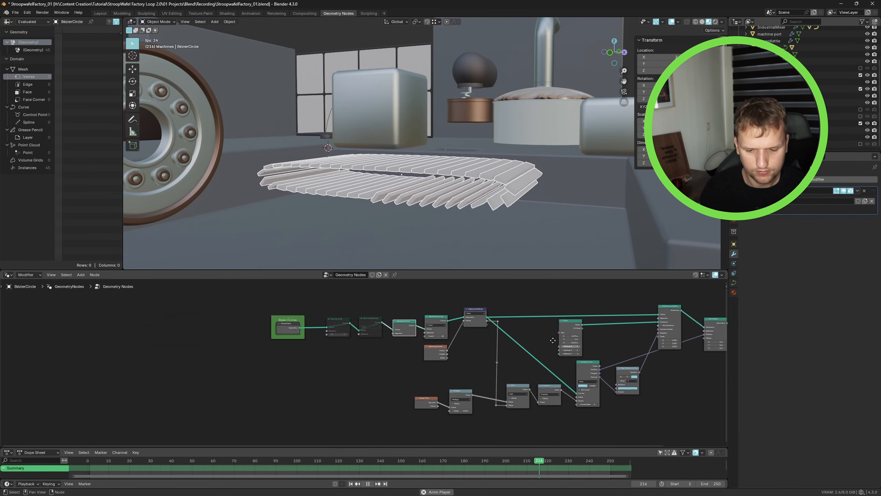
key("g")
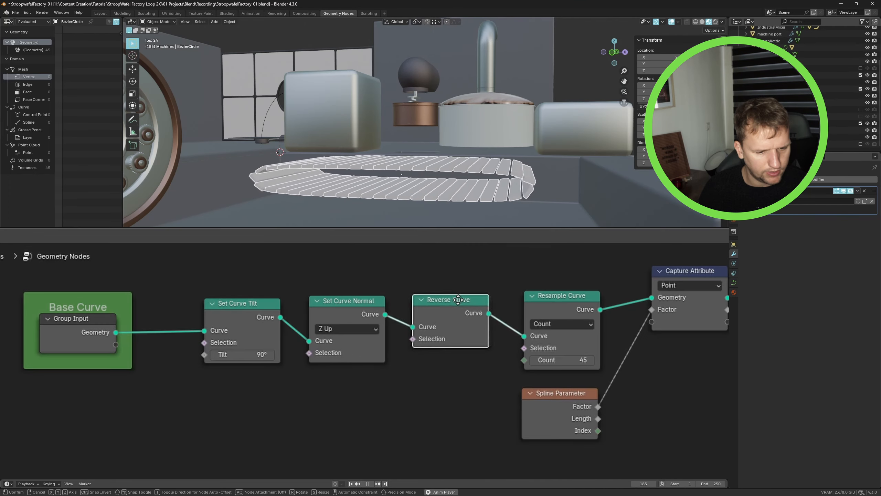
left_click(452, 306)
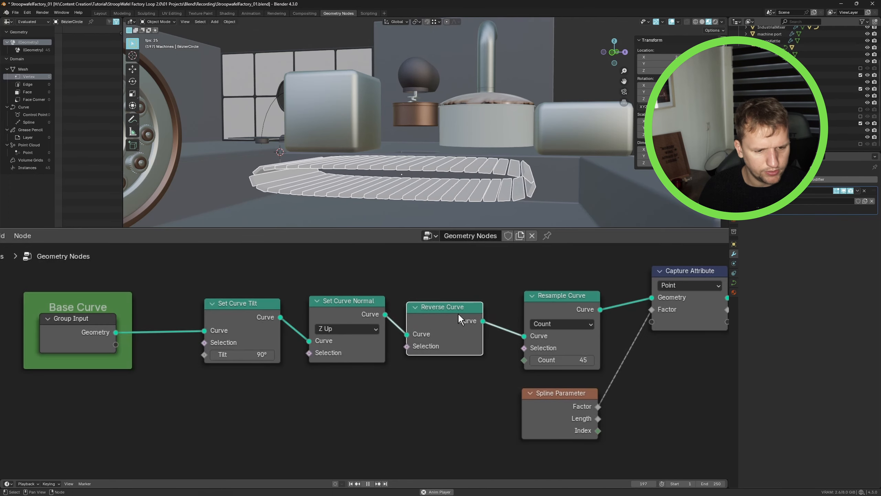
left_click(348, 308)
key("m")
key("m")
key("m")
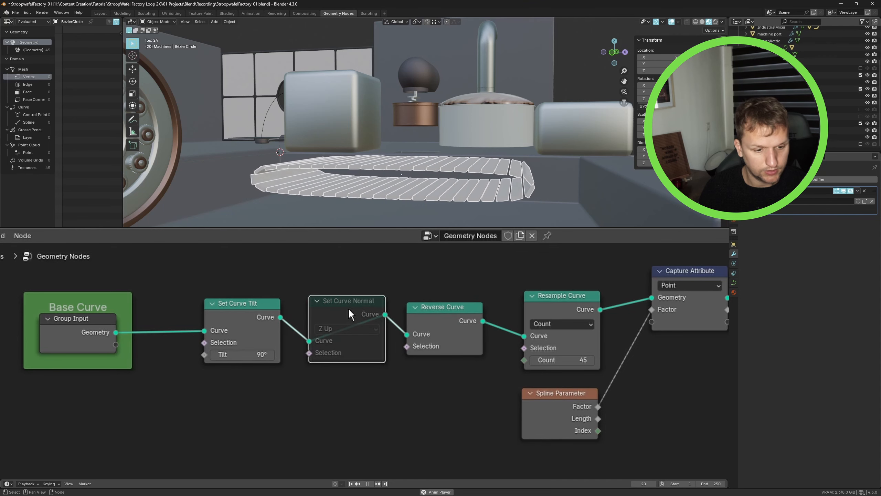
- Try setting the Set Curve Tilt angle to 0° and undo the change
left_click(231, 355)
type("0")
key("Return")
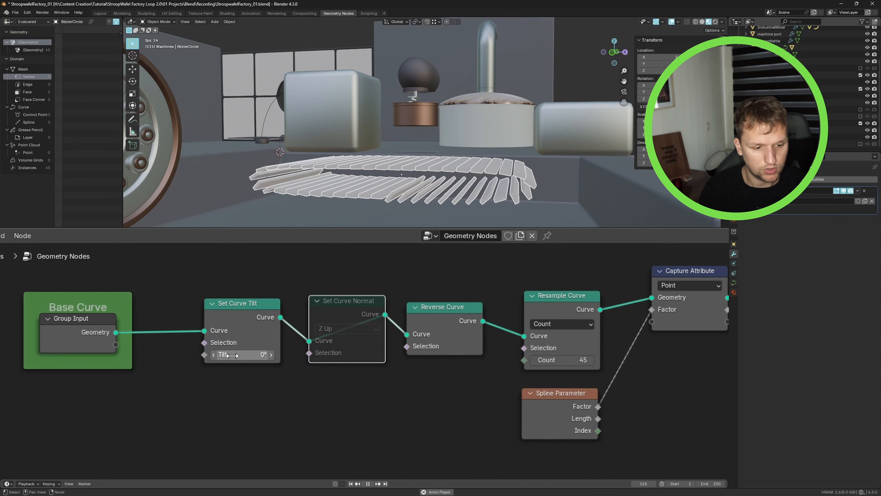
key("ctrl+z")
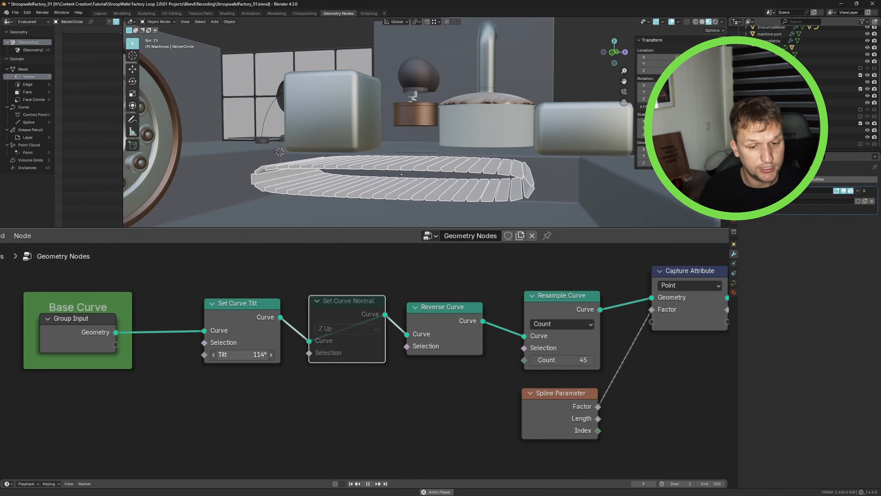
scroll(280, 361, "down", 3)
scroll(567, 356, "down", 4)
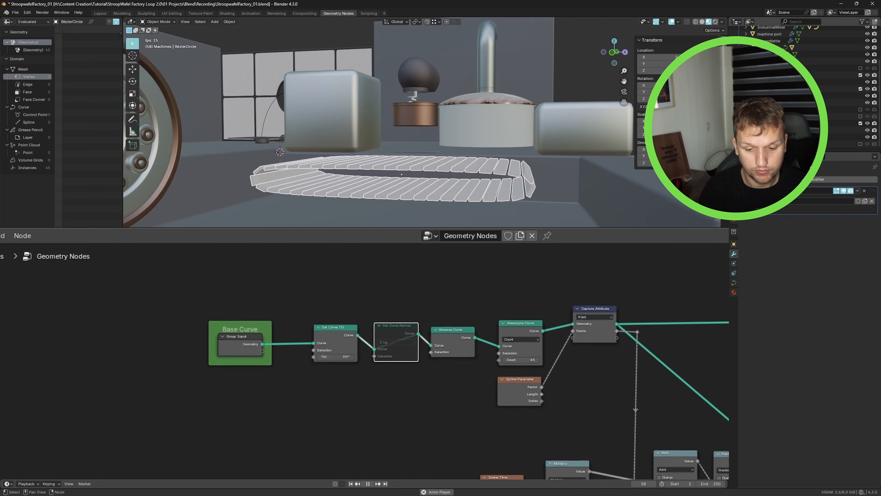
middle_click_drag(725, 431, 587, 395)
scroll(725, 399, "up", 7)
scroll(205, 394, "down", 2)
middle_click_drag(205, 394, 325, 402)
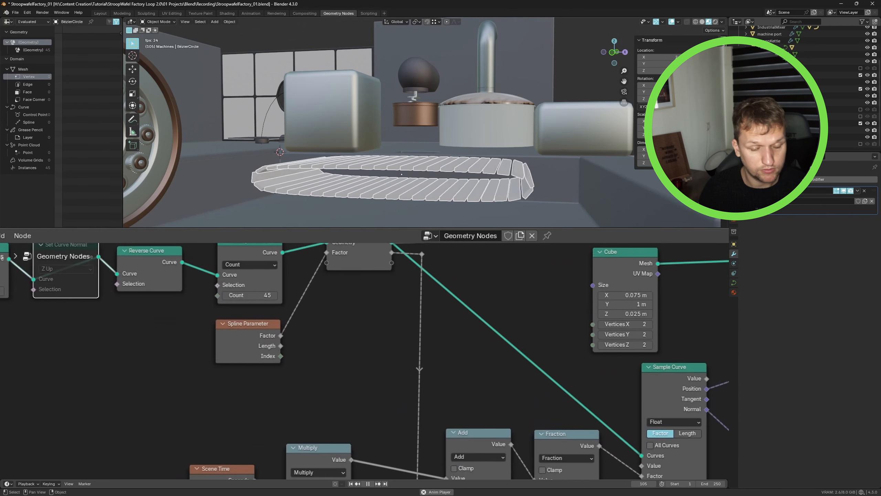
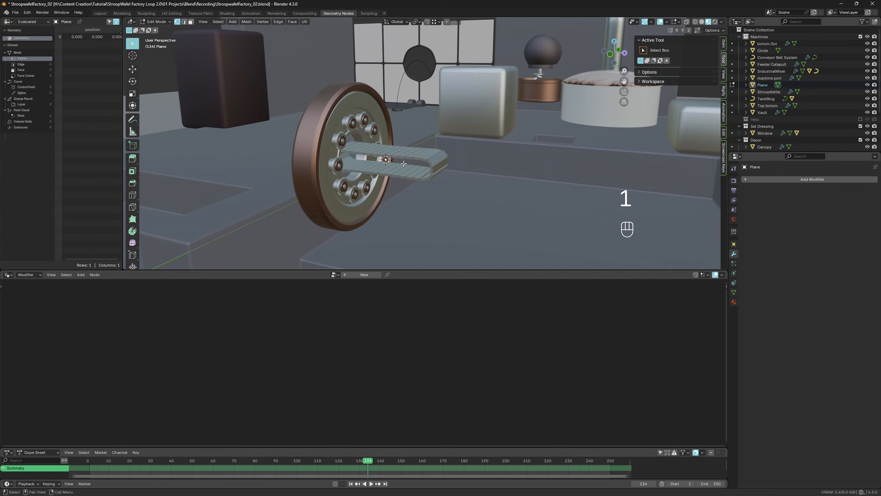
- Move the path mesh's vertex about 1.07 m along the X axis and extrude a new vertex along X
middle_click_drag(447, 170, 399, 185)
mouse_move(399, 185)
middle_mouse_down("ctrl")
mouse_move(380, 180)
mouse_move(406, 177)
middle_mouse_up("ctrl")
key("g")
key("y")
key("x")
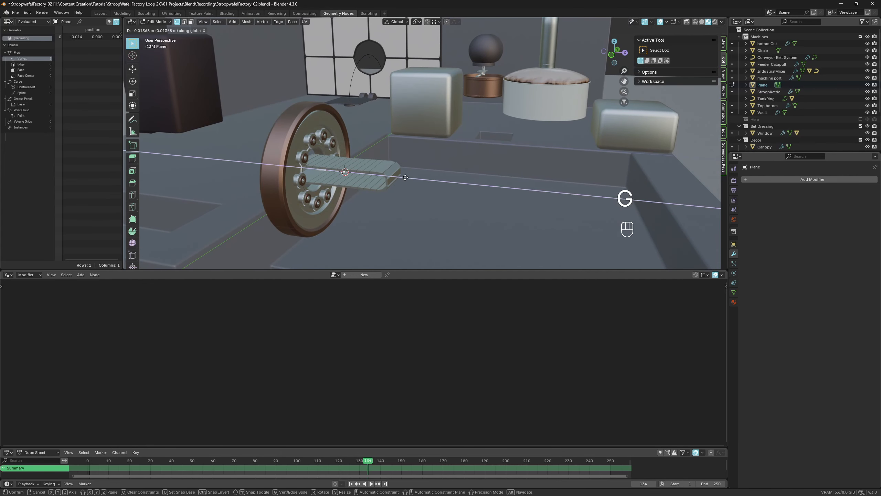
left_click(329, 174)
key("e")
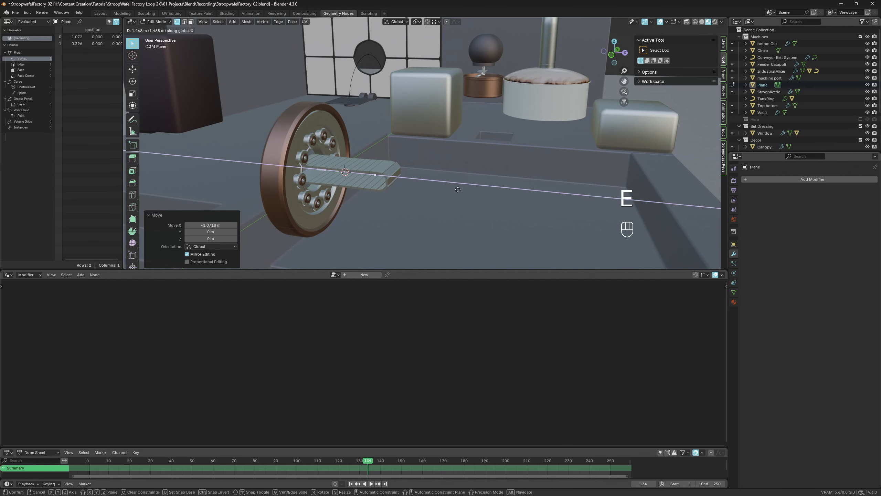
left_click(442, 188)
- Extrude a vertex about 0.61 m down along Z and move it about 0.69 m along X
scroll(427, 191, "down", 1, "alt")
mouse_move(424, 194)
middle_mouse_down("alt")
mouse_move(434, 181)
mouse_move(420, 178)
middle_mouse_up("alt")
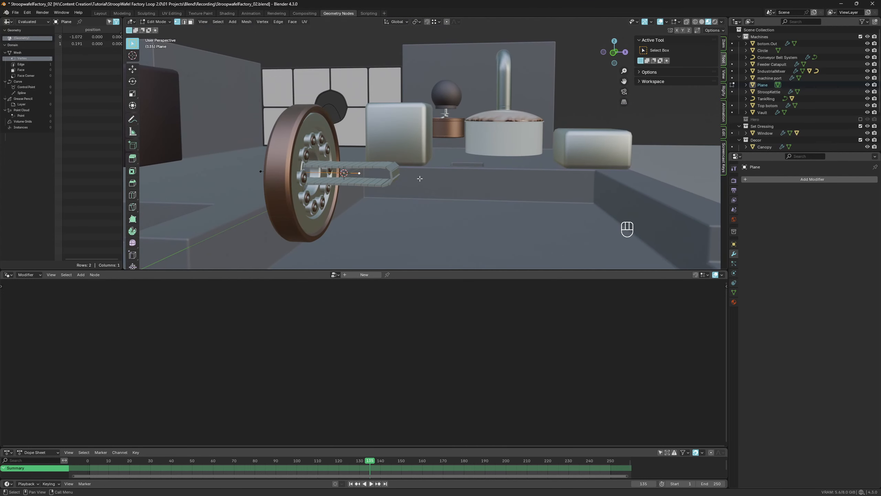
key("e")
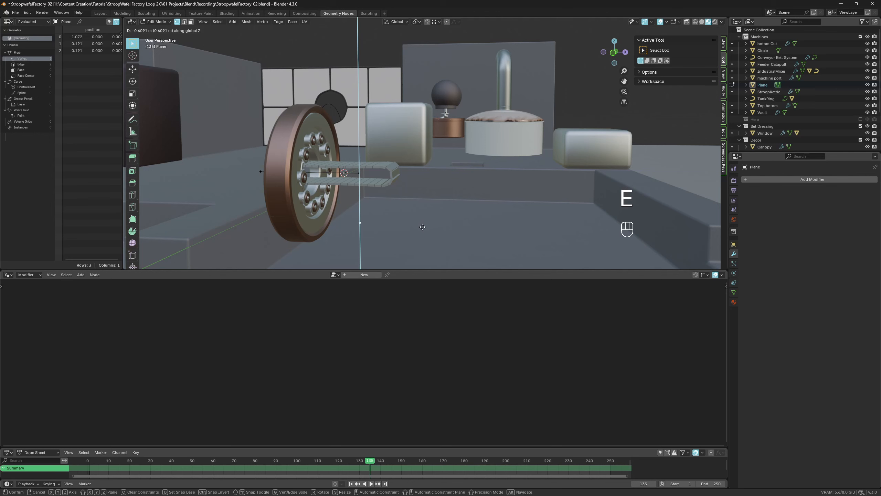
left_click(422, 227)
key("g")
key("x")
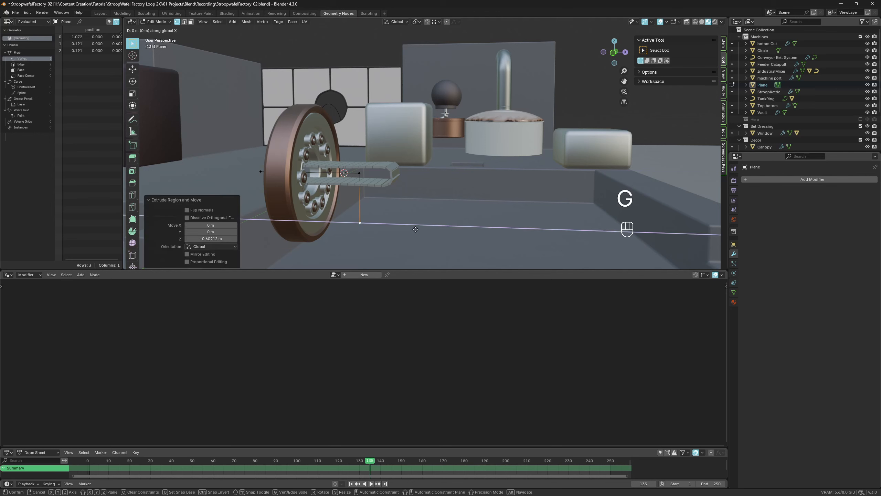
left_click(471, 227)
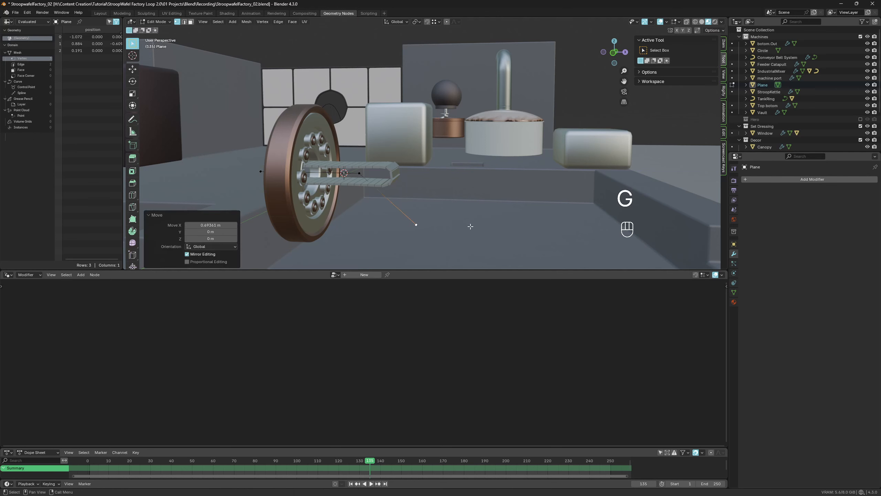
- Extrude another vertex about 3.09 m along X to extend the path
key("e")
key("x")
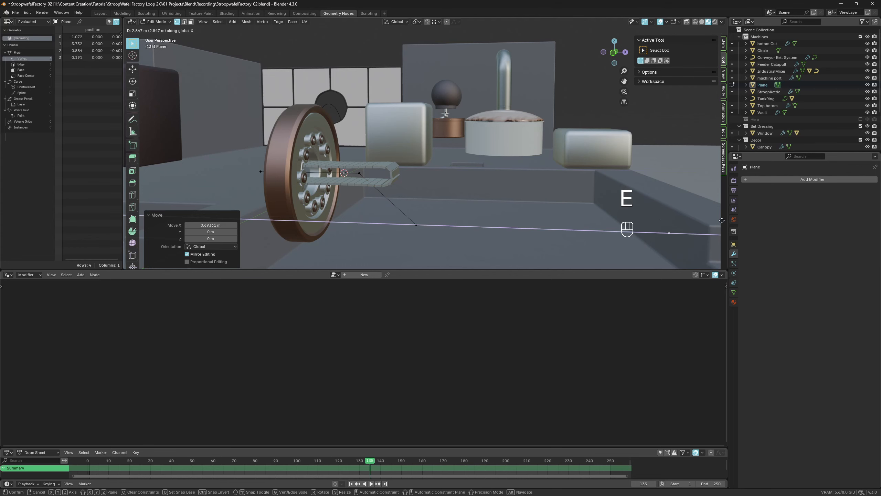
left_click(139, 220)
left_click_drag(467, 175, 460, 183, "alt")
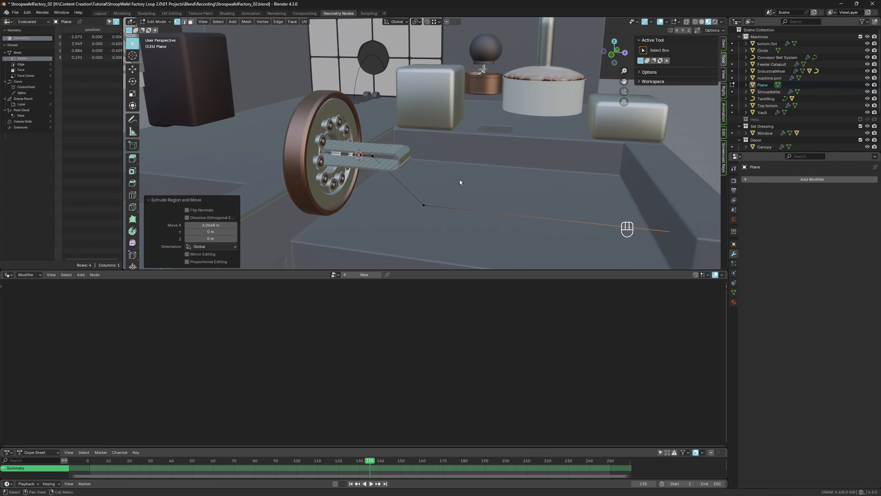
- Leave Edit Mode and add an Array modifier to the Conveyor Belt System object
key("Tab")
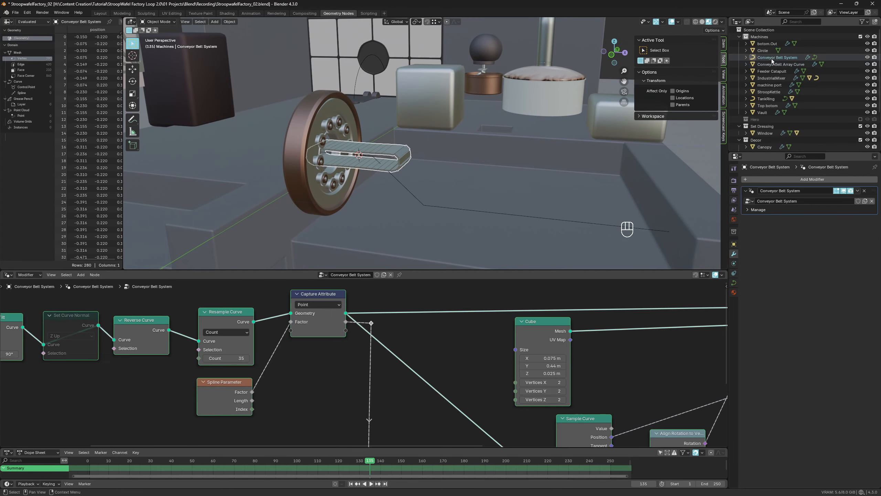
key("g")
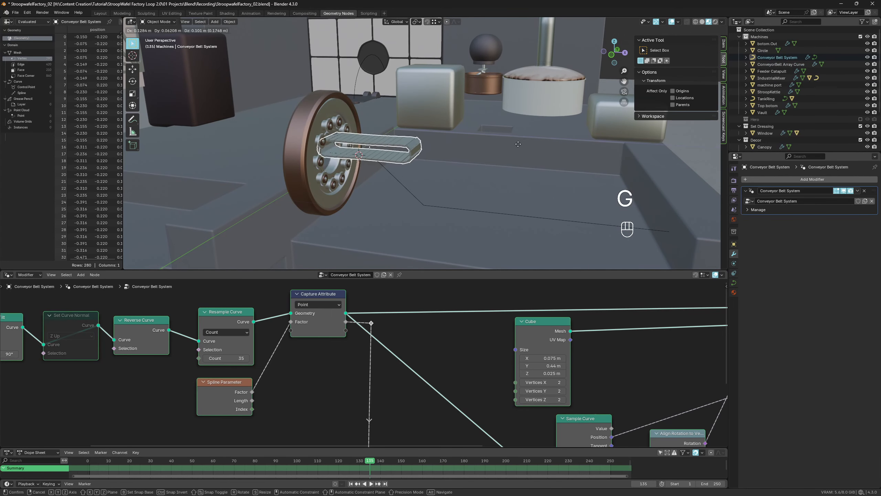
left_click(782, 180)
type("ar")
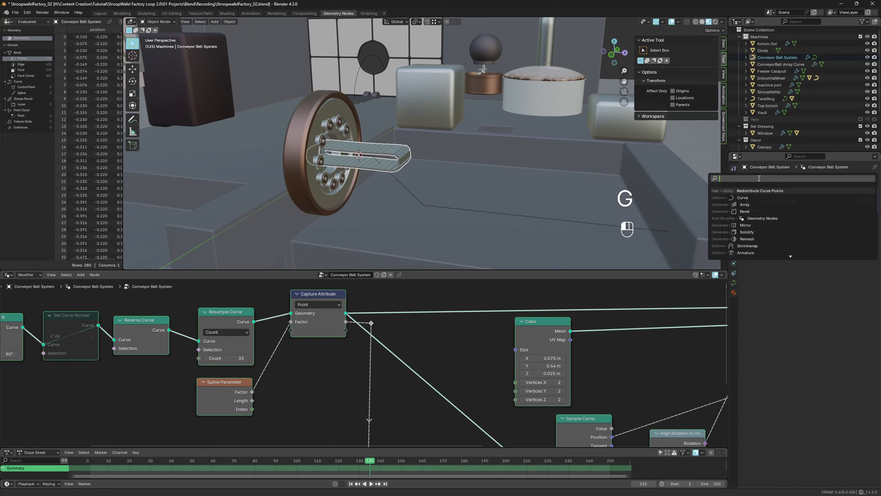
key("Return")
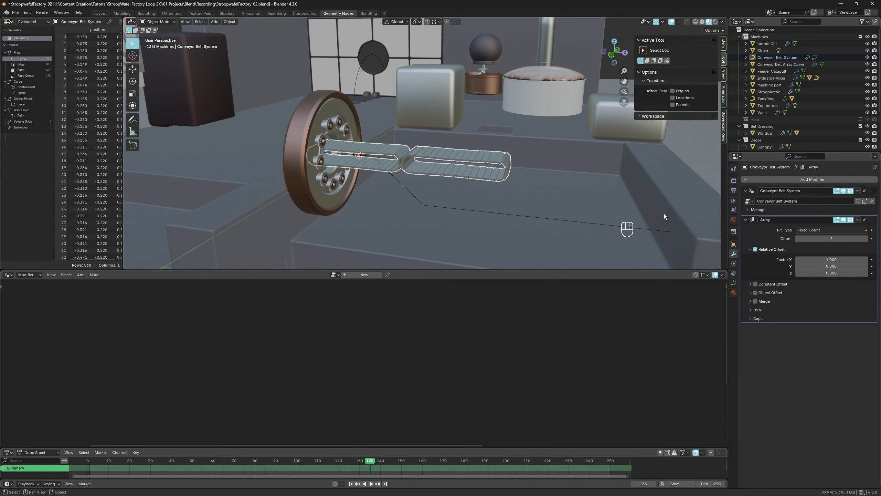
- Add a Curve modifier to the Conveyor Belt System object
left_click(767, 180)
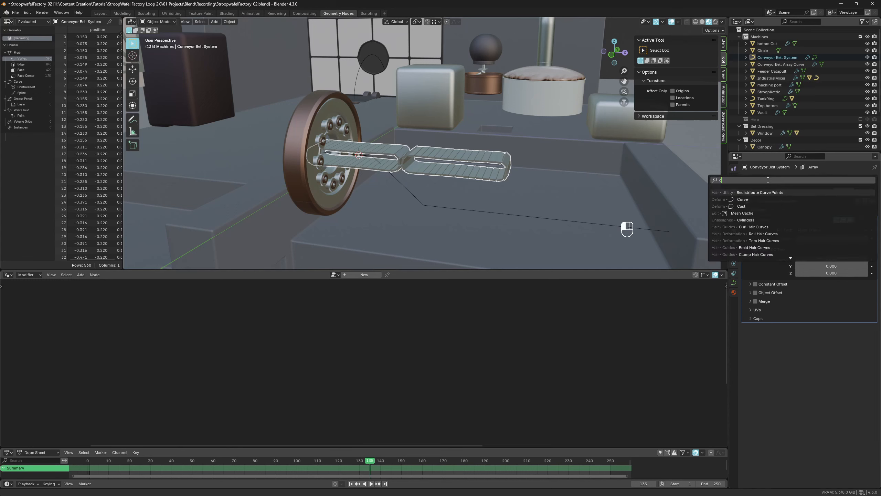
type("curve")
key("Return")
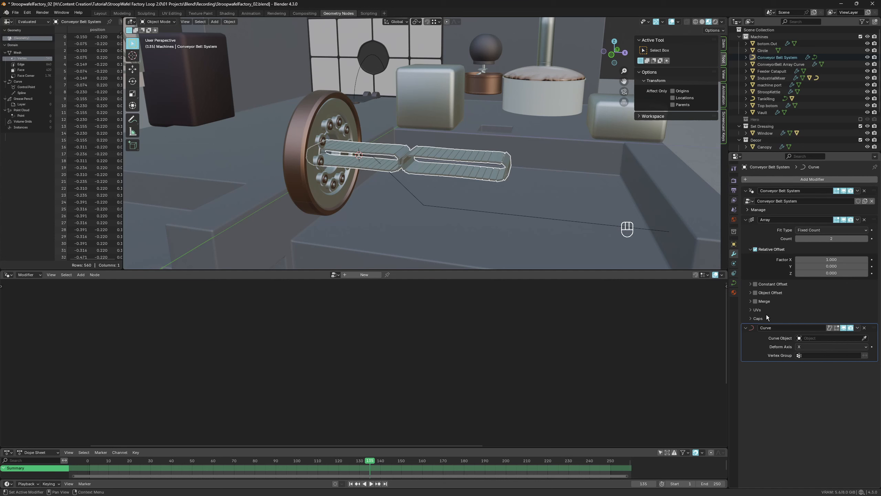
- Try to pick the ConveyorBelt Array Curve as the Curve modifier's curve object with the eyedropper
left_click(864, 338)
left_click(792, 65)
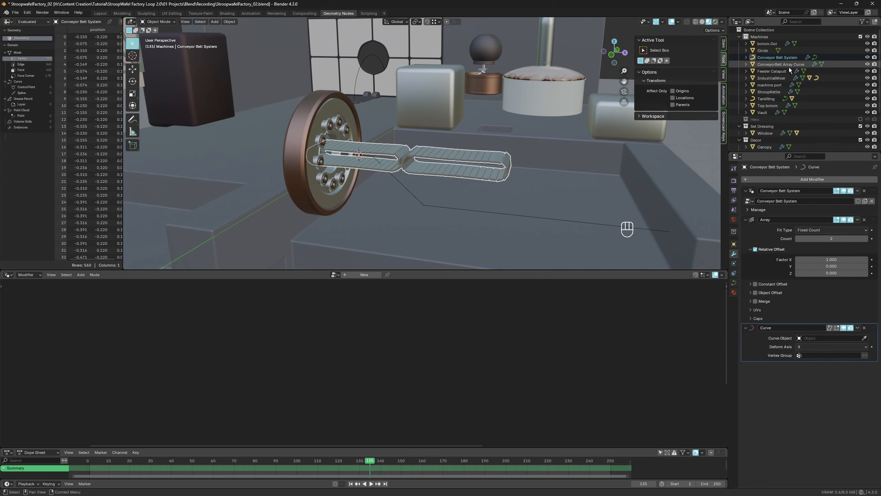
left_click(864, 338)
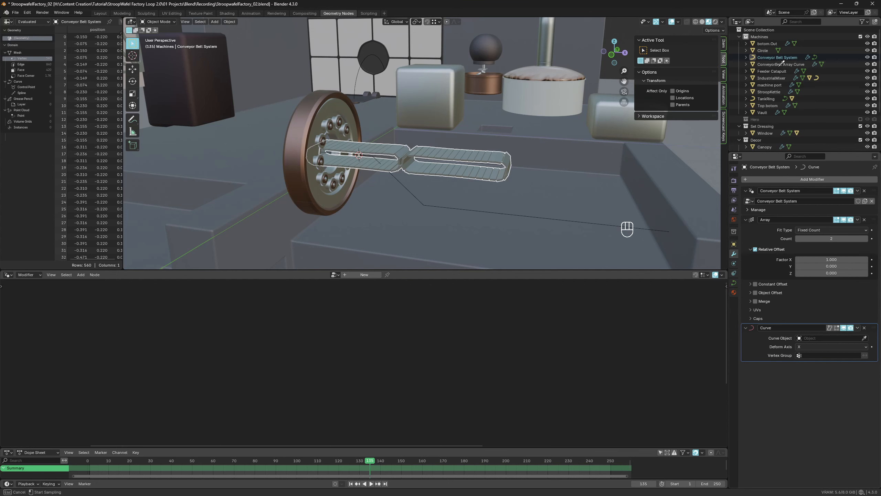
- Duplicate the ConveyorBelt Array Curve object and remove the Geometry Nodes modifier from the copy
left_click(780, 65)
left_click(778, 66)
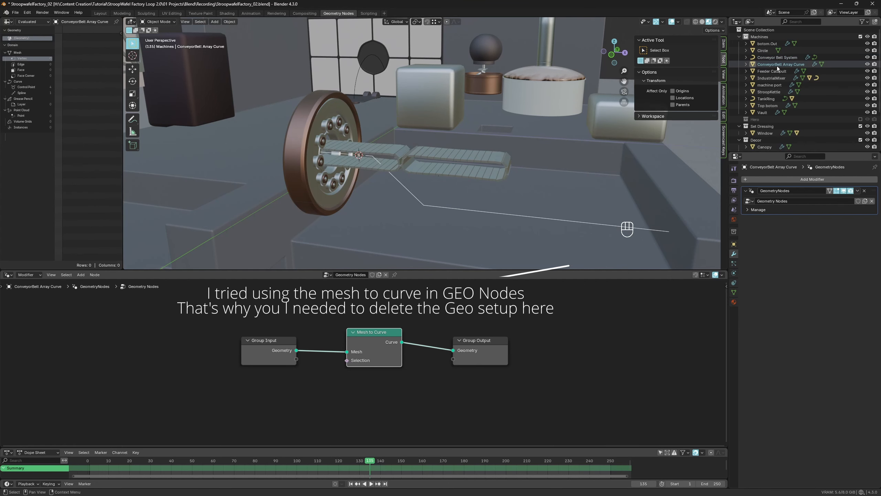
key("alt+d")
key("x")
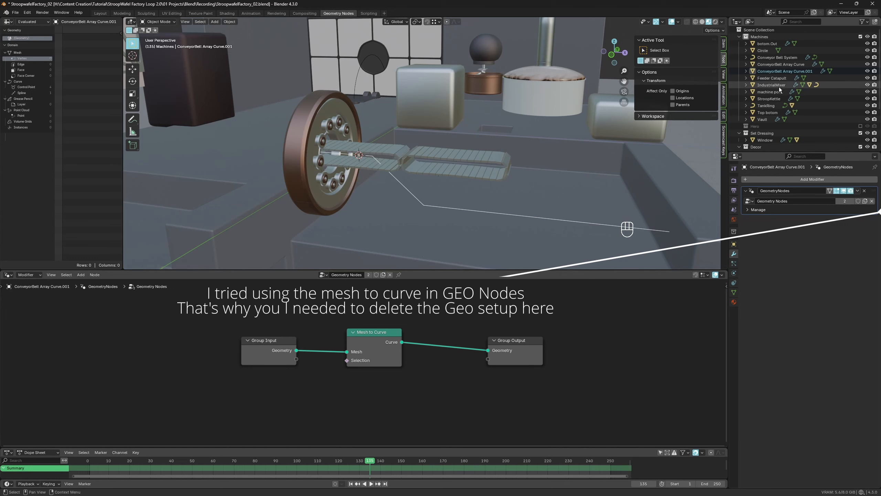
left_click(864, 190)
- Convert the duplicated object to a curve and toggle into and out of Edit Mode to check it
key("q")
left_click(433, 182)
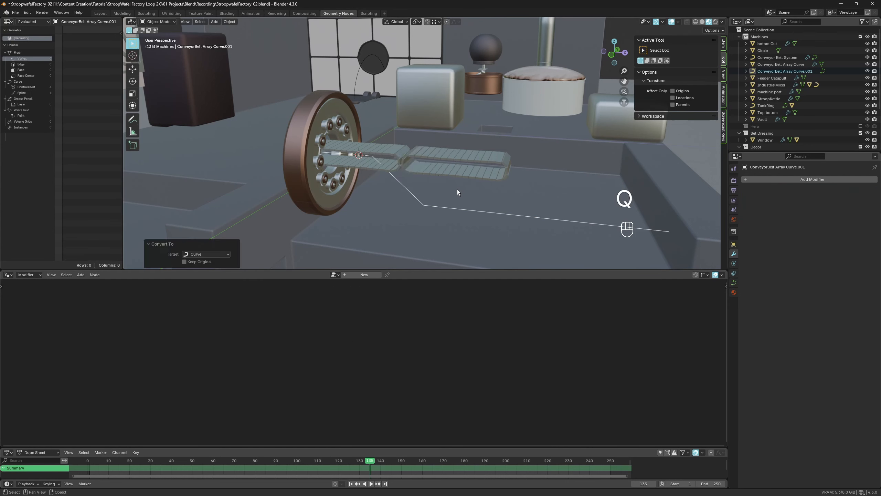
key("Tab")
key("Tab")
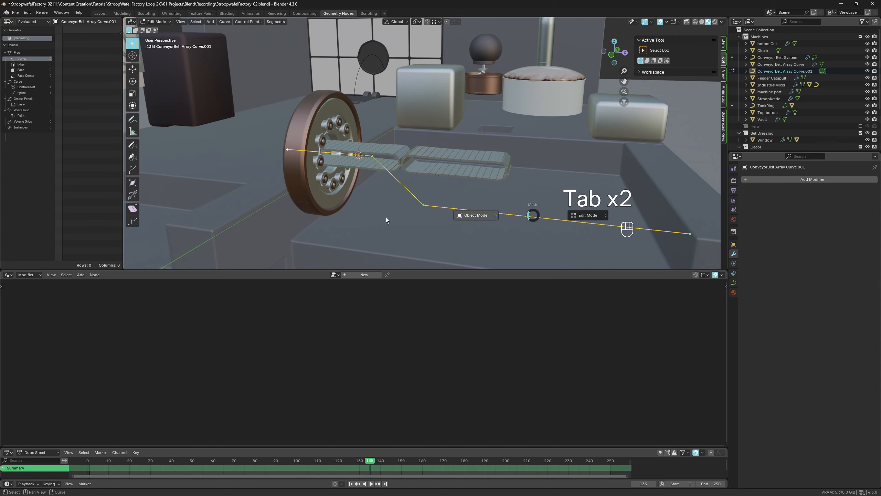
- Select the Conveyor Belt System and set the Curve modifier's Curve Object to ConveyorBelt Array Curve.001
left_click(387, 220)
left_click(451, 163)
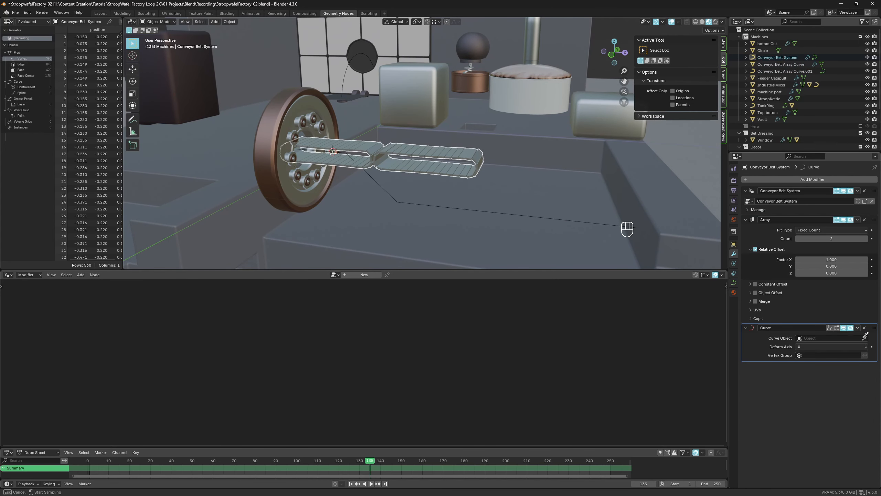
left_click(864, 338)
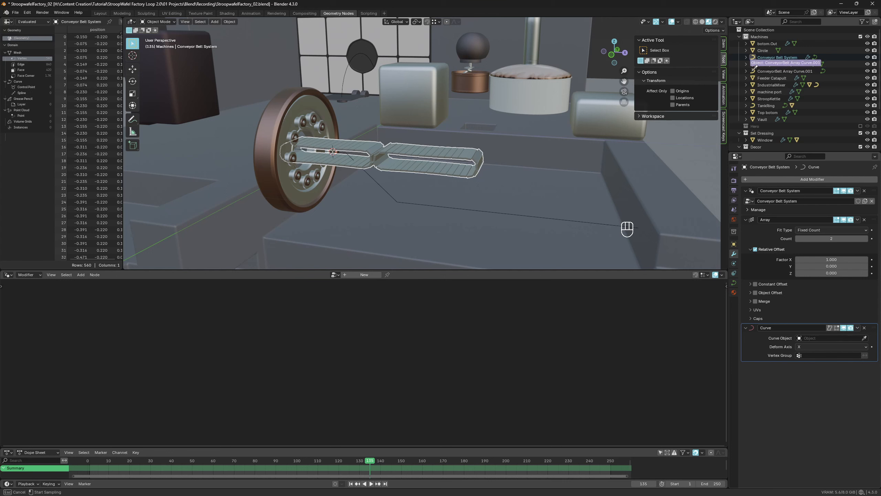
left_click(769, 71)
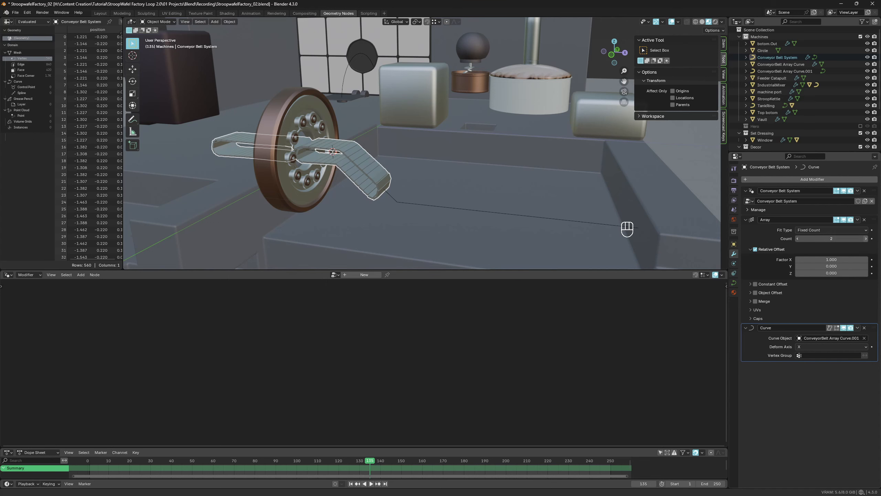
- Set the Array modifier's count to 4
left_click(865, 238)
left_click(866, 238)
left_click(865, 239)
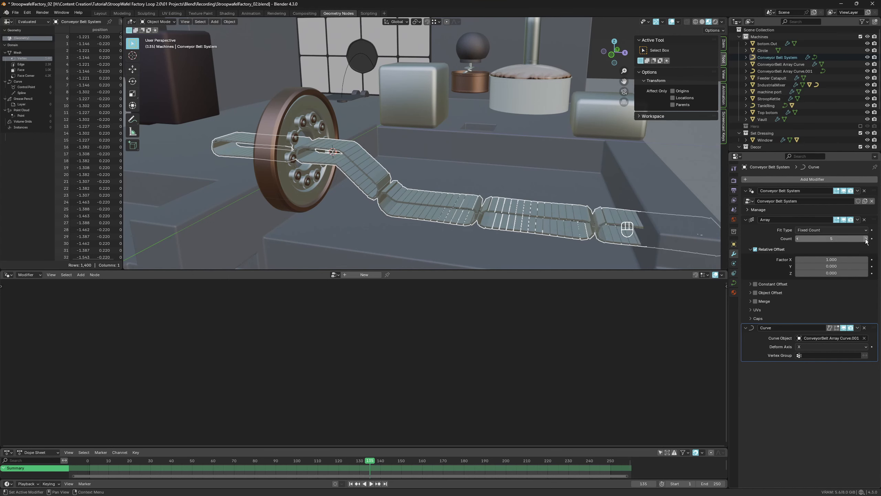
left_click(797, 238)
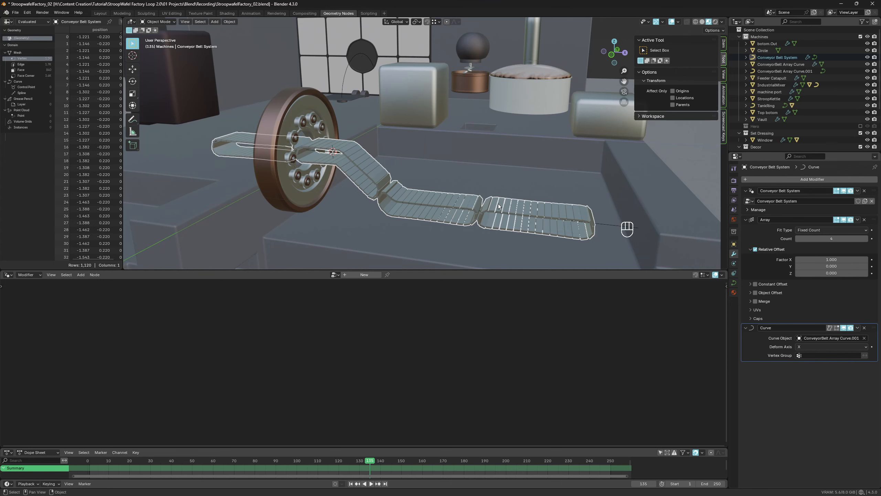
- Move the Conveyor Belt System about 0.46 m along X and start animation playback
key("g")
key("x")
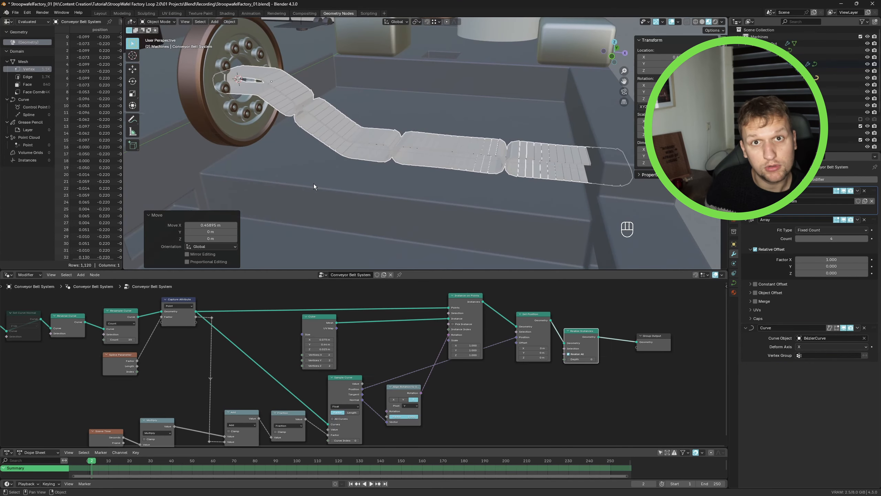
key("space")
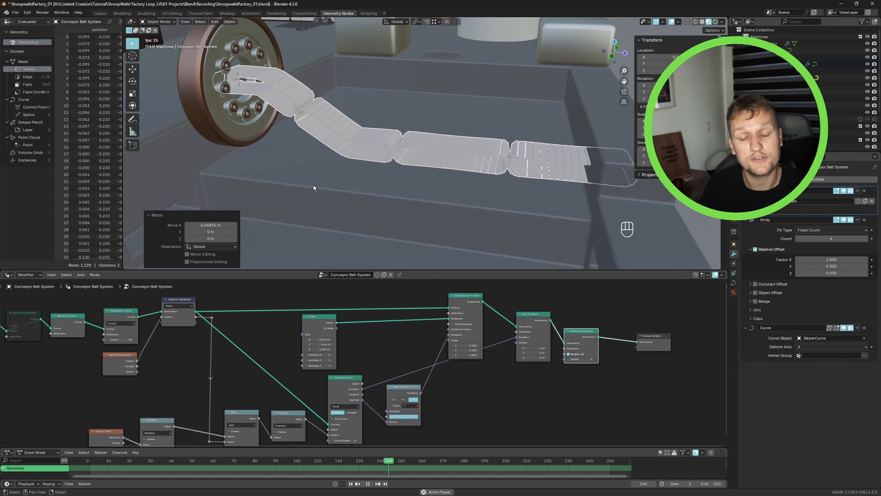
- Disable Relative Offset and enable Constant Offset on the Array modifier
left_click(754, 249)
left_click(754, 284)
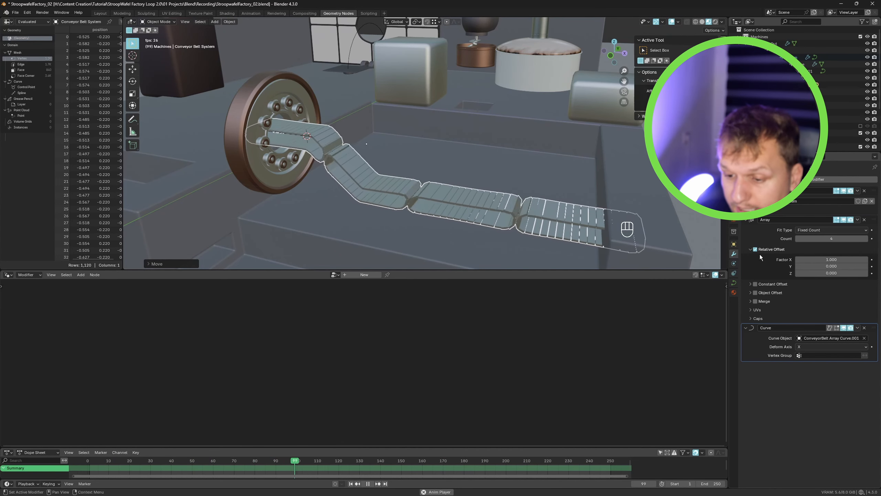
left_click(753, 249)
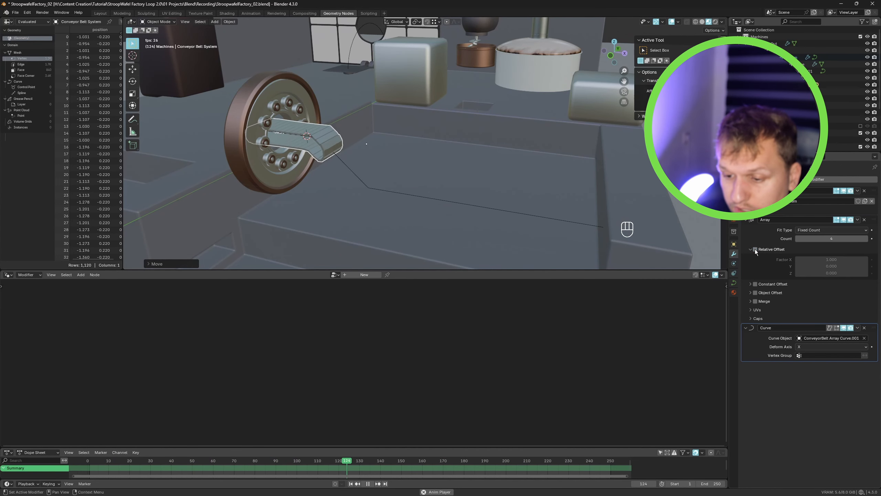
left_click(754, 284)
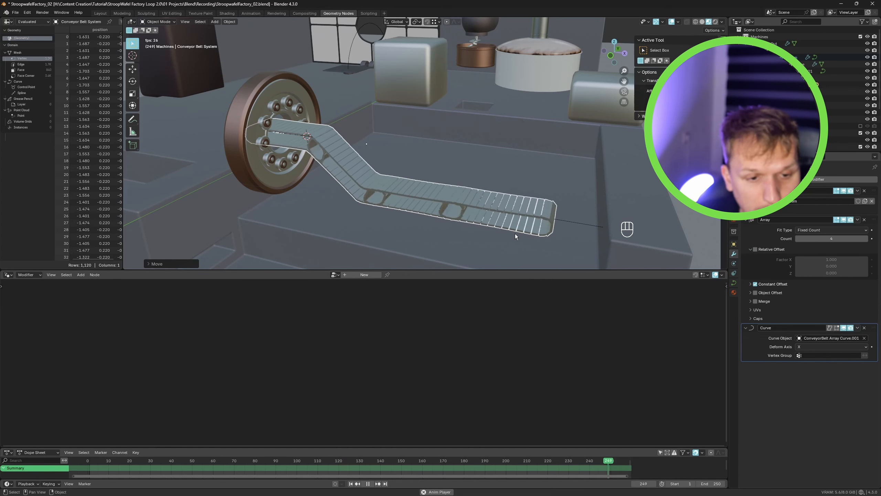
left_click(770, 283)
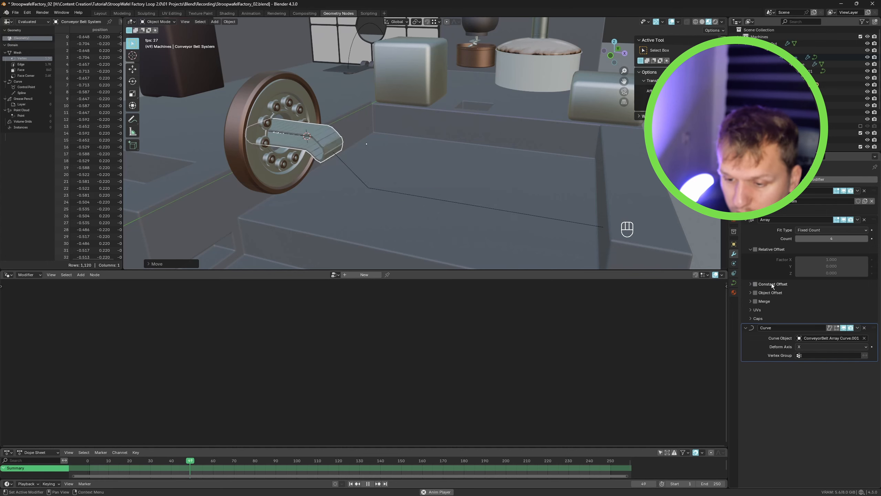
left_click(770, 283)
- Set the Array's constant offset Distance X to about 1.502 m
left_click(751, 283)
left_click_drag(830, 294, 866, 294, "shift")
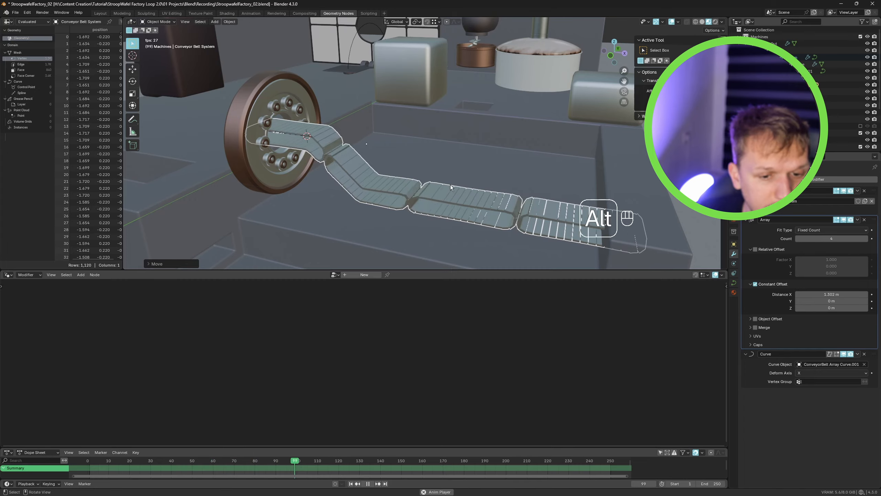
middle_click_drag(451, 184, 432, 201, "alt")
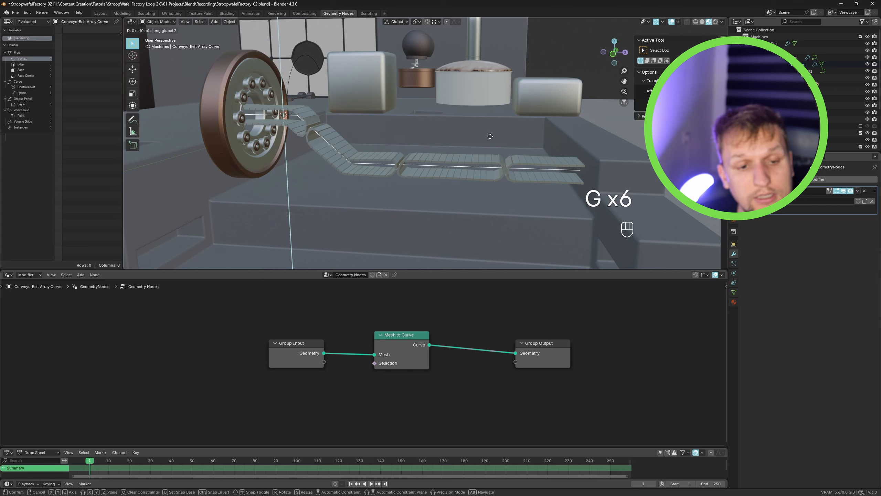
left_click(496, 113)
middle_click_drag(496, 113, 537, 225, "alt")
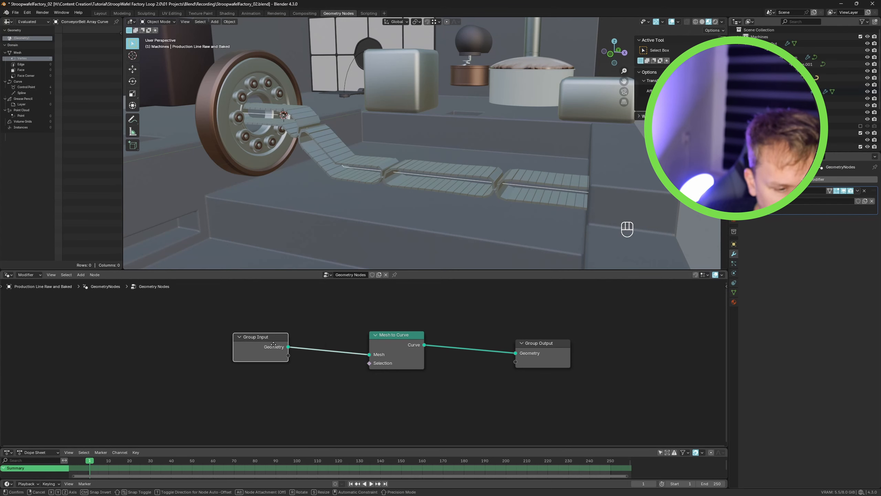
left_click_drag(261, 337, 245, 336)
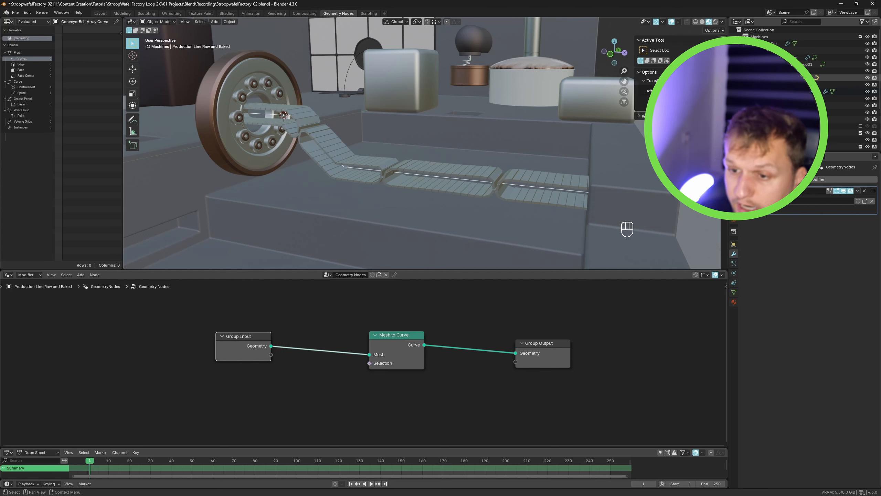
- Open the Conveyor Belt System's geometry node tree and copy all of its nodes
left_click(798, 57)
left_click(798, 64)
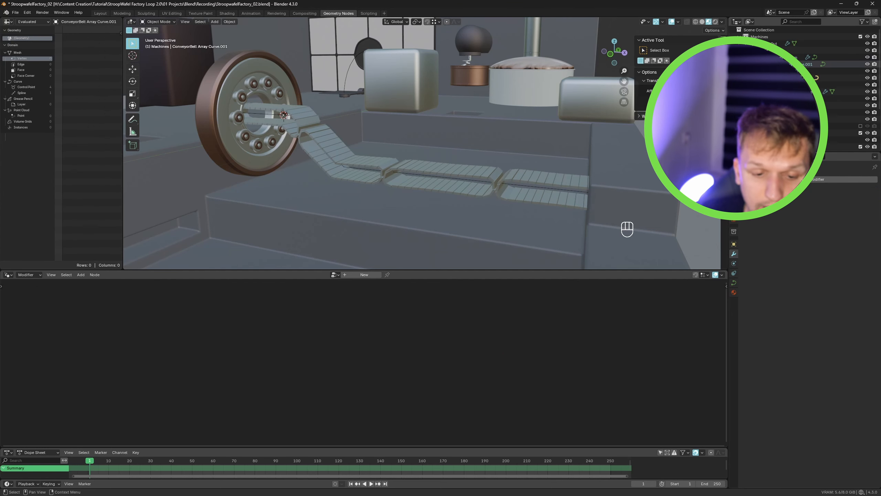
left_click(798, 58)
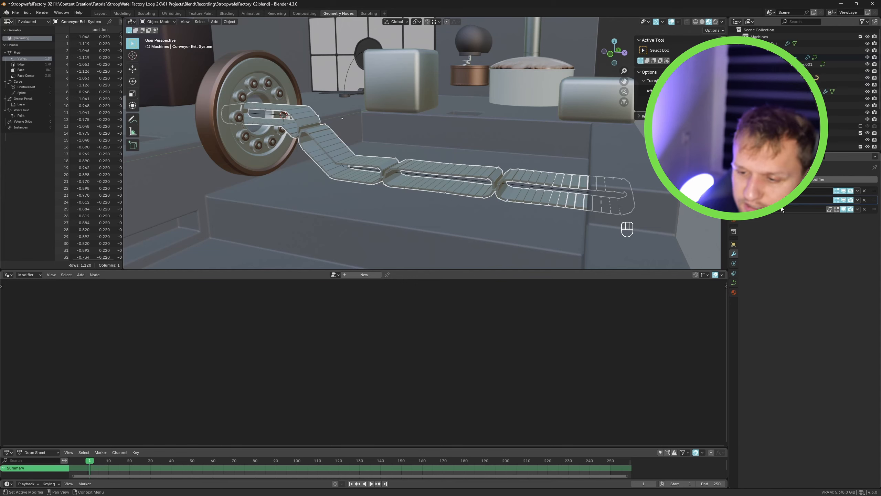
left_click(874, 194)
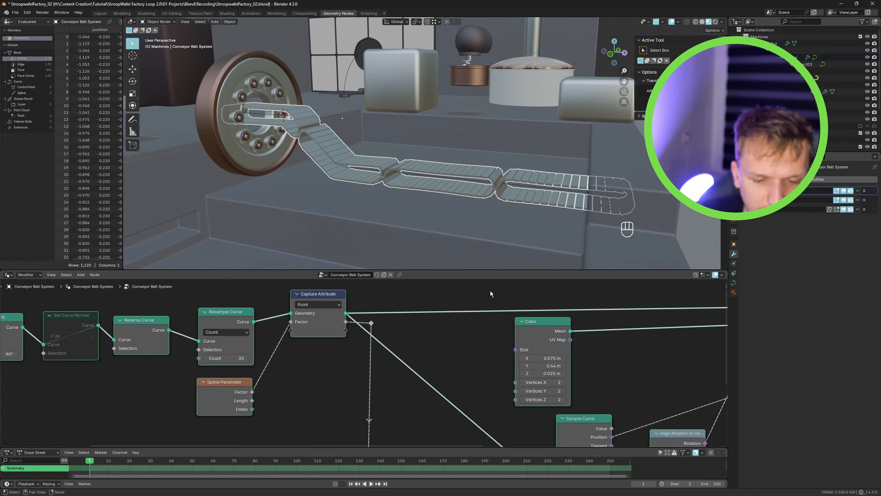
key("ctrl+space")
scroll(451, 264, "down", 3)
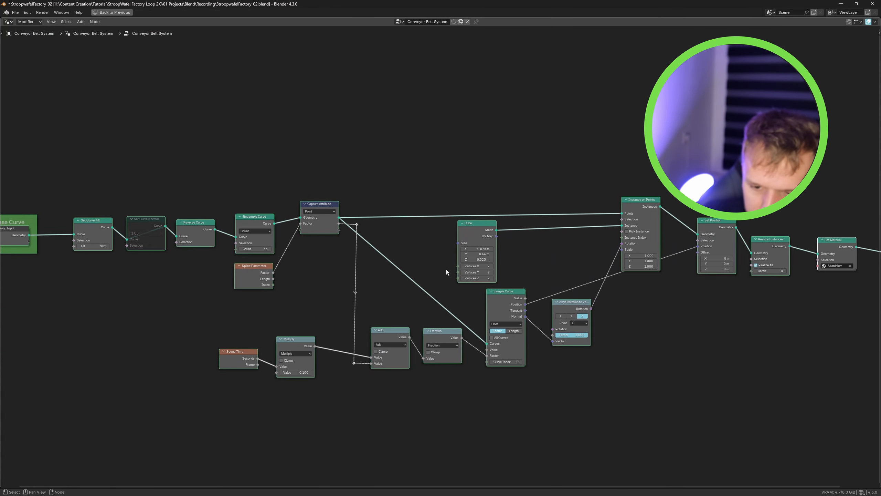
key("Home")
left_click(156, 182)
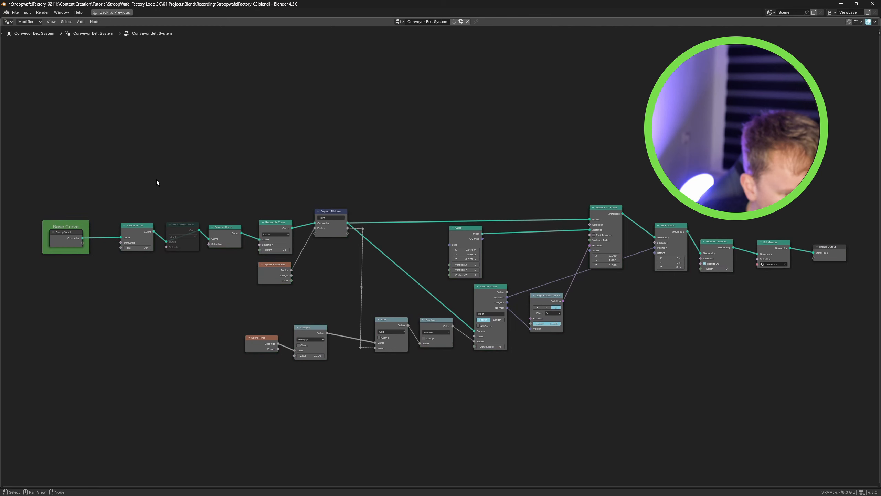
left_click_drag(40, 176, 799, 404)
key("ctrl+space")
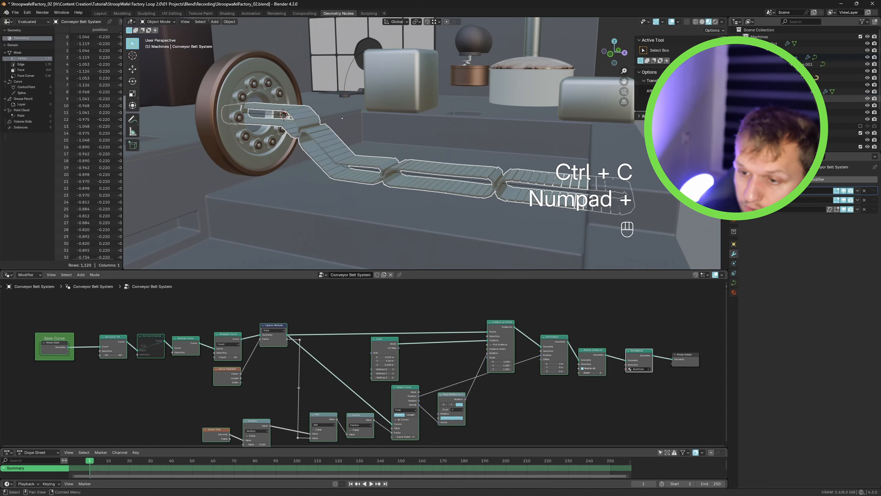
- Select the Production Line Raw and Baked object and paste the copied nodes into its node tree
left_click(787, 92)
key("ctrl+v")
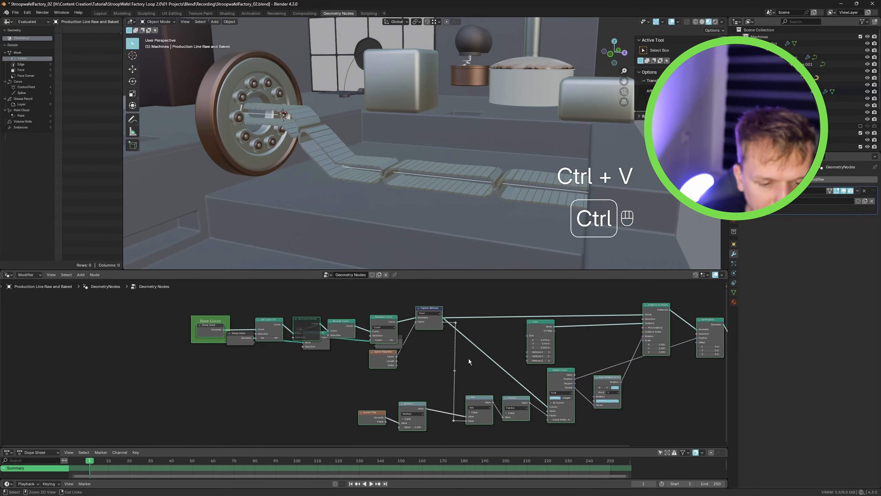
key("g")
middle_click_drag(457, 375, 480, 338)
key("g")
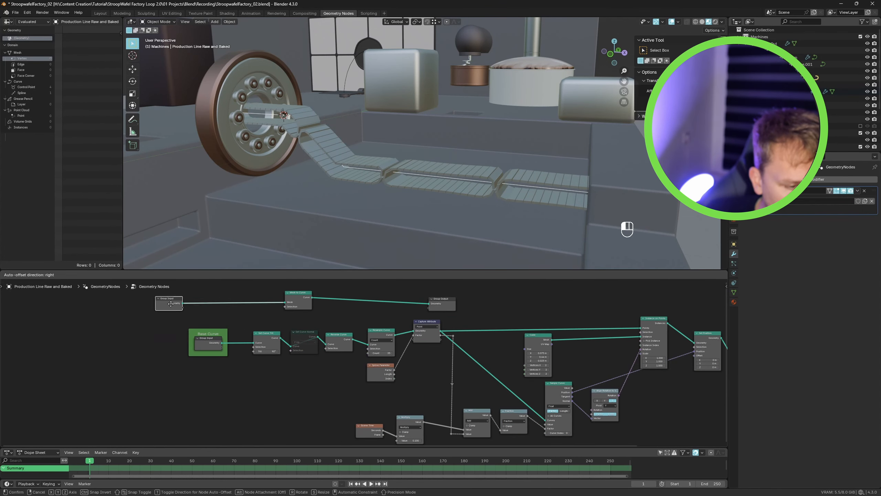
left_click_drag(167, 300, 223, 368)
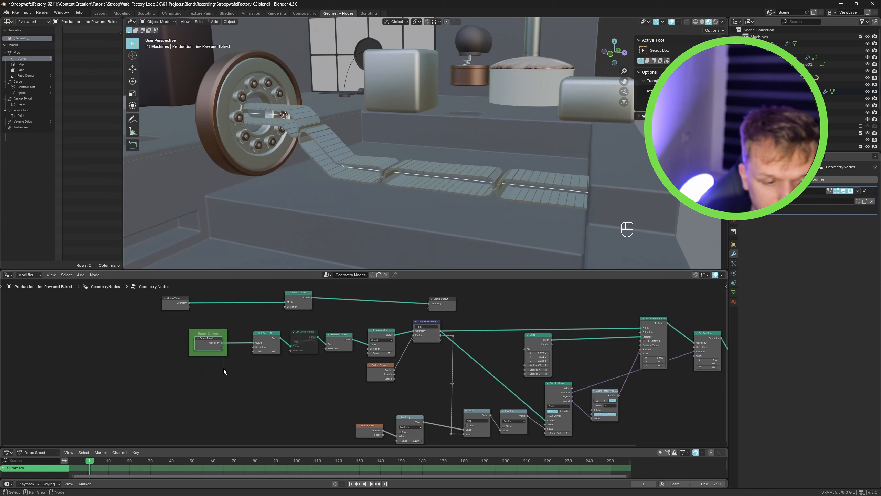
key("Delete")
left_click_drag(186, 306, 188, 310)
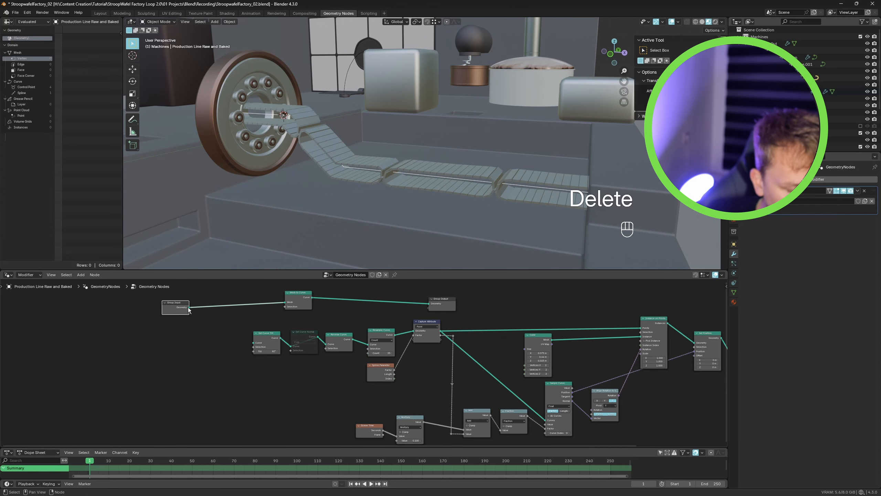
key("ctrl+z")
key("ctrl+z")
key("ctrl+z")
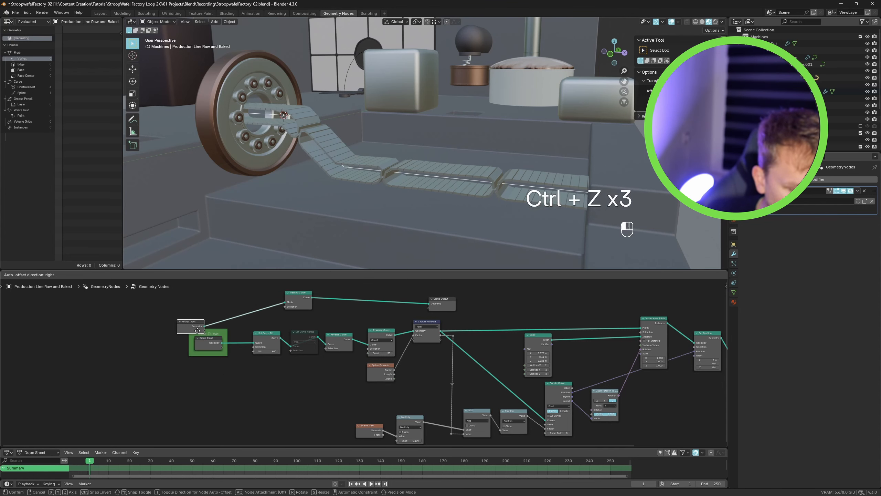
- Delete the pasted Group Input node inside the Base Curve frame
mouse_move(207, 343)
left_mouse_down()
mouse_move(202, 319)
mouse_move(200, 348)
left_mouse_up()
left_click(208, 343)
key("Delete")
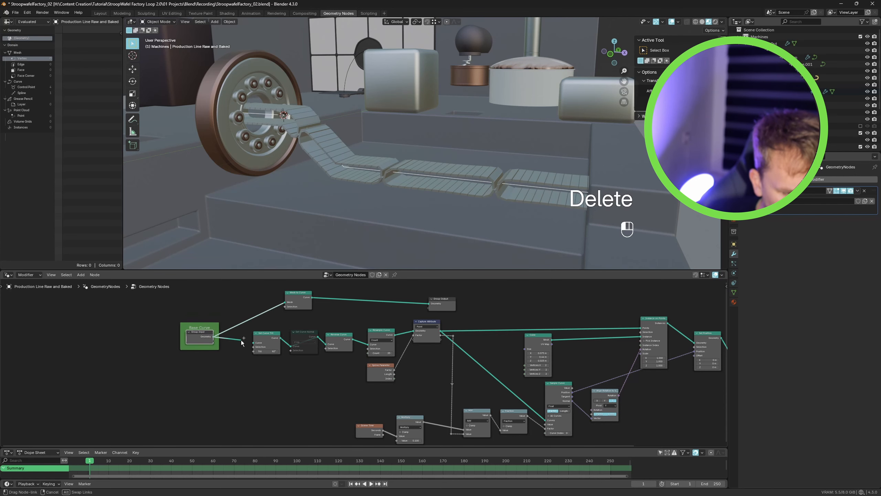
- Wire the original Group Input and Mesh to Curve into the start of the pasted node chain
left_click_drag(385, 243, 324, 316)
scroll(259, 307, "up", 3)
middle_click_drag(618, 264, 616, 267)
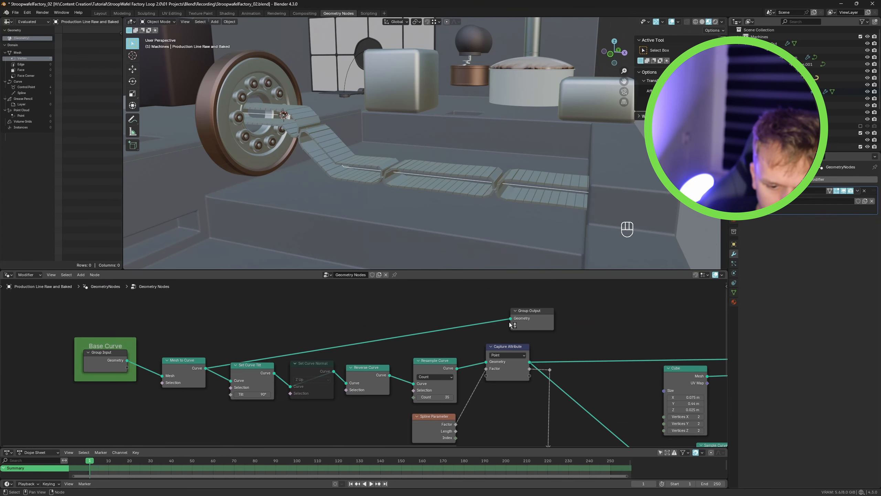
scroll(461, 322, "down", 4)
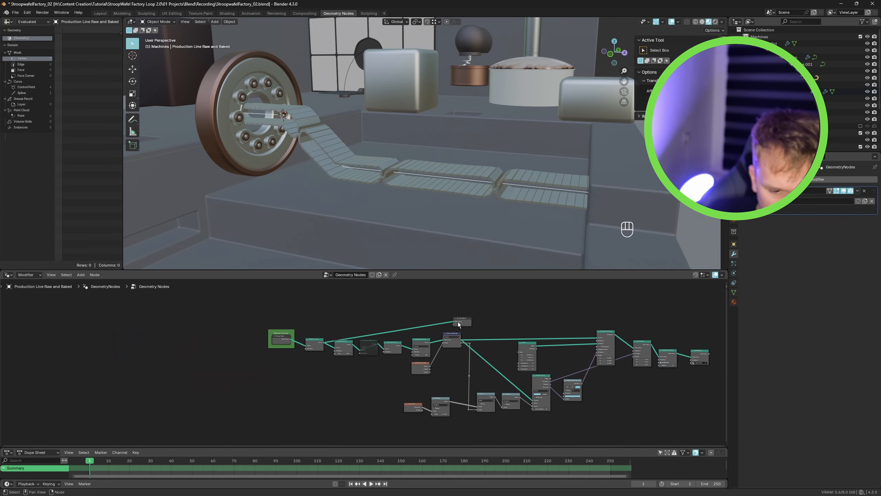
- Move the Group Output to the end of the chain and connect the final node's geometry into it
left_click_drag(457, 322, 651, 323)
right_click_drag(623, 336, 618, 293, "ctrl")
middle_click_drag(587, 328, 597, 340)
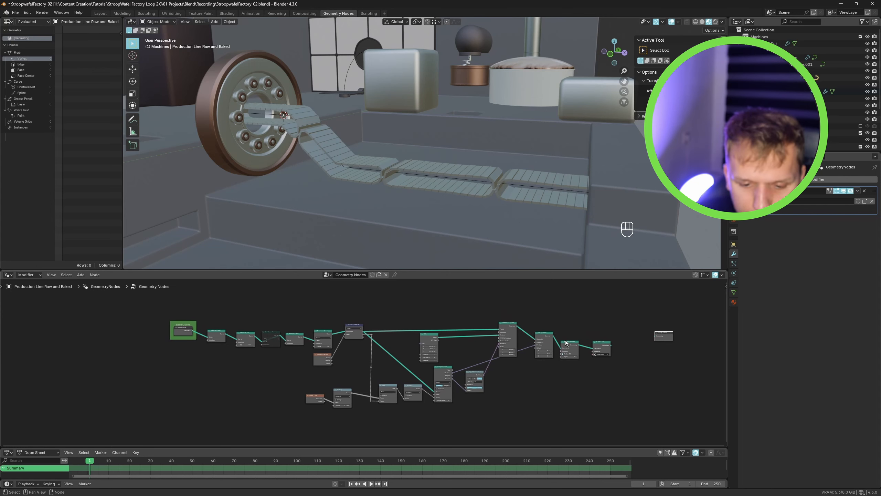
left_click_drag(610, 344, 655, 336)
key("Home")
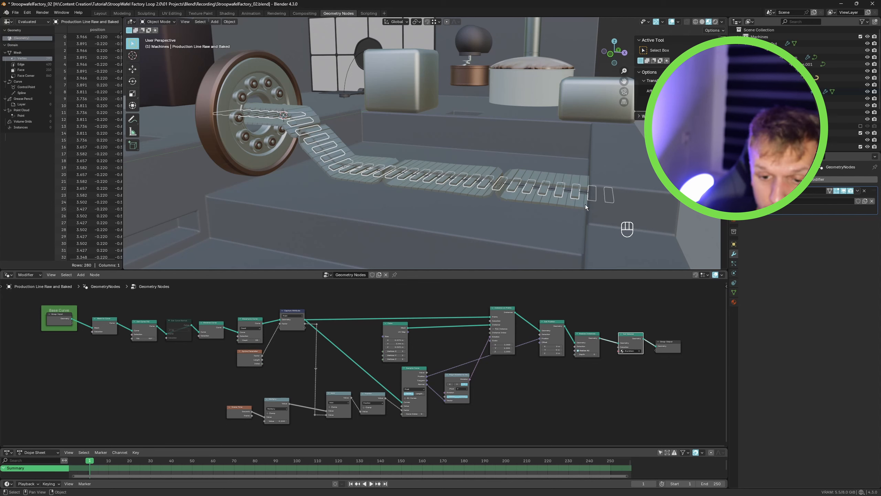
- Play the animation to preview the pasted setup on the production line
scroll(307, 337, "up", 5)
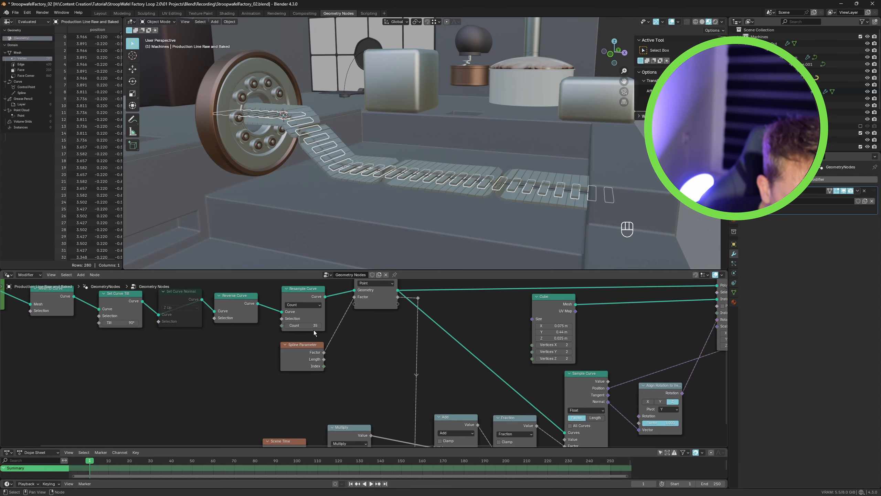
scroll(305, 331, "down", 6)
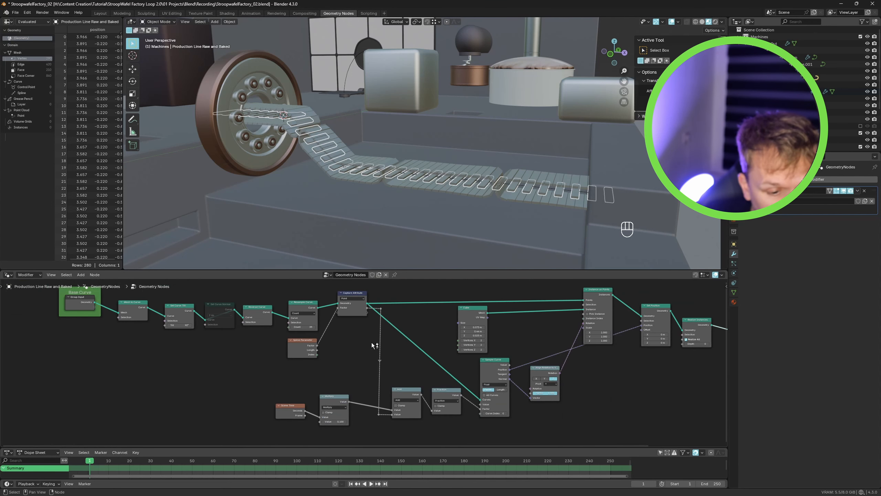
scroll(371, 342, "up", 2)
key("space")
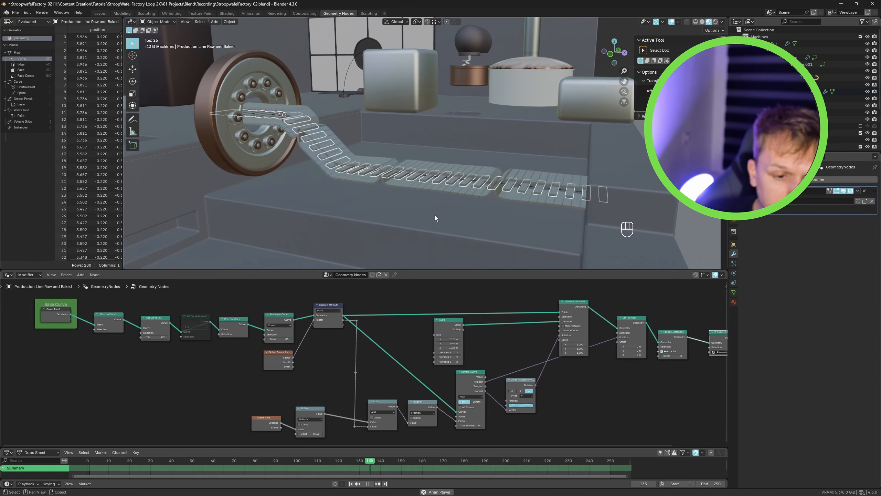
key("space")
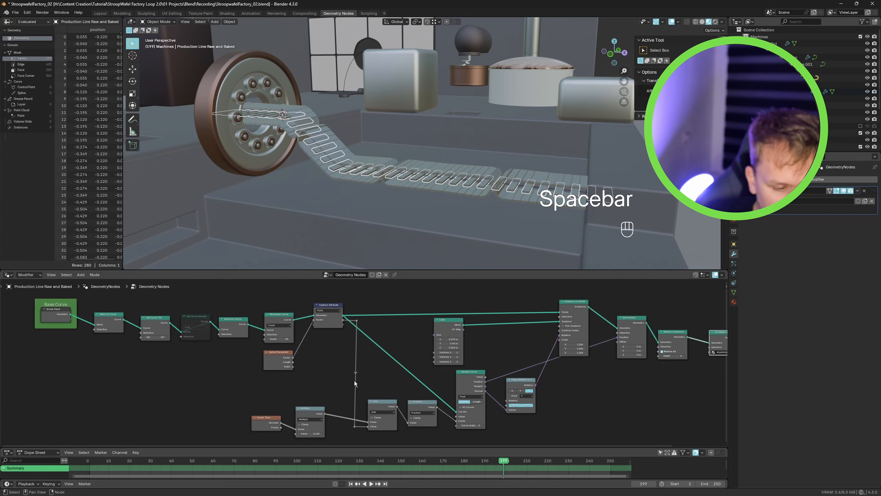
- Insert a Set Position node between the Group Input and the Mesh to Curve node
middle_click_drag(354, 380, 536, 390)
left_click_drag(189, 301, 324, 382)
left_click_drag(242, 319, 217, 320)
middle_click_drag(243, 342, 269, 347)
key("shift+a")
type("set pos")
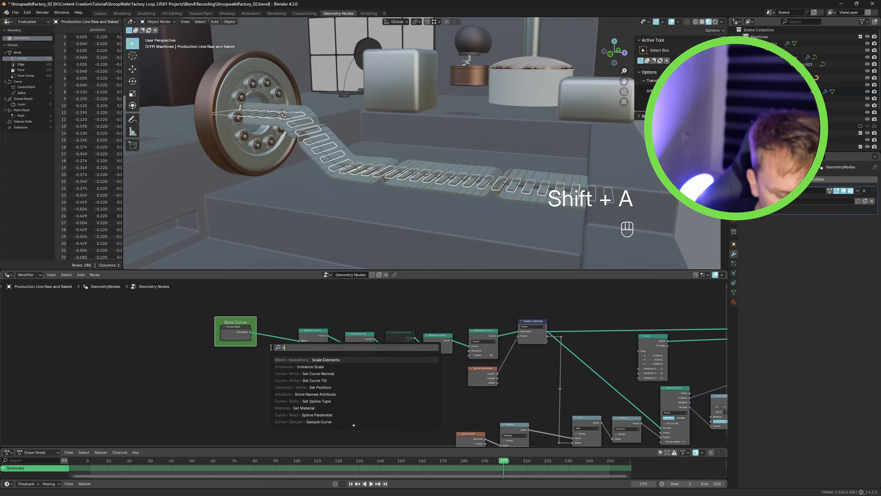
key("Return")
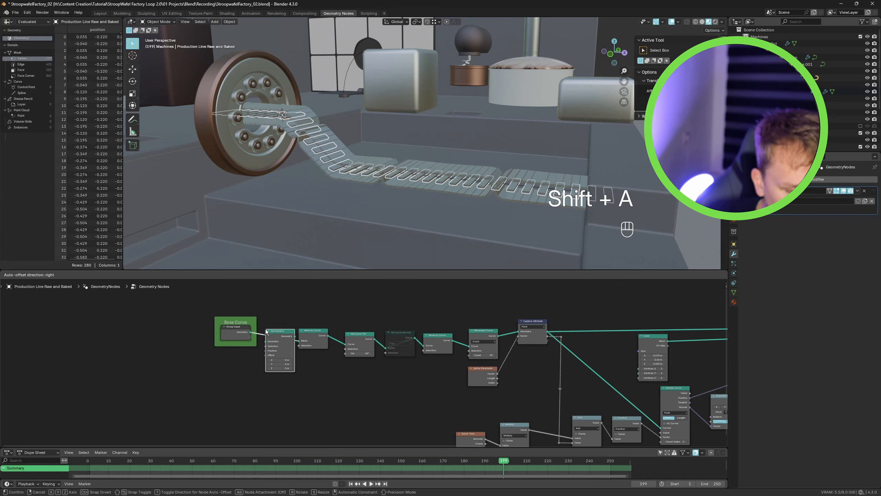
left_click(270, 346)
scroll(277, 341, "up", 2)
scroll(277, 341, "up", 1)
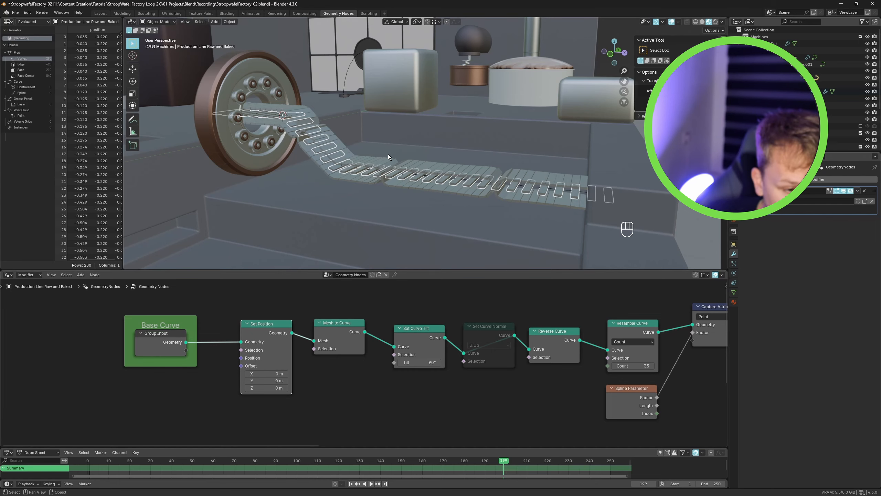
- Preview the Set Position output with a Viewer node and set its offset to X 0.08 m and Z 0.13 m
middle_click_drag(388, 157, 381, 191, "alt")
left_click(272, 332, "ctrl+shift")
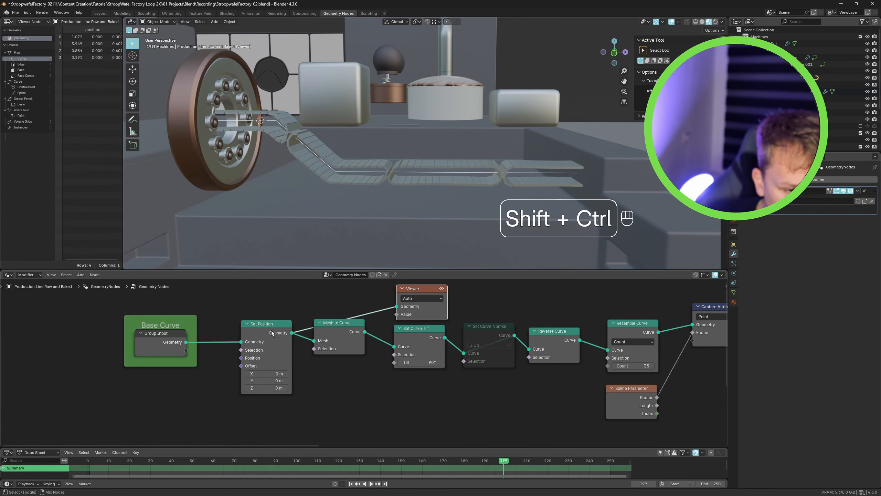
middle_click_drag(309, 337, 354, 342)
left_click_drag(474, 295, 480, 293)
middle_click_drag(347, 331, 399, 320)
left_click_drag(366, 320, 359, 320)
scroll(348, 362, "up", 3)
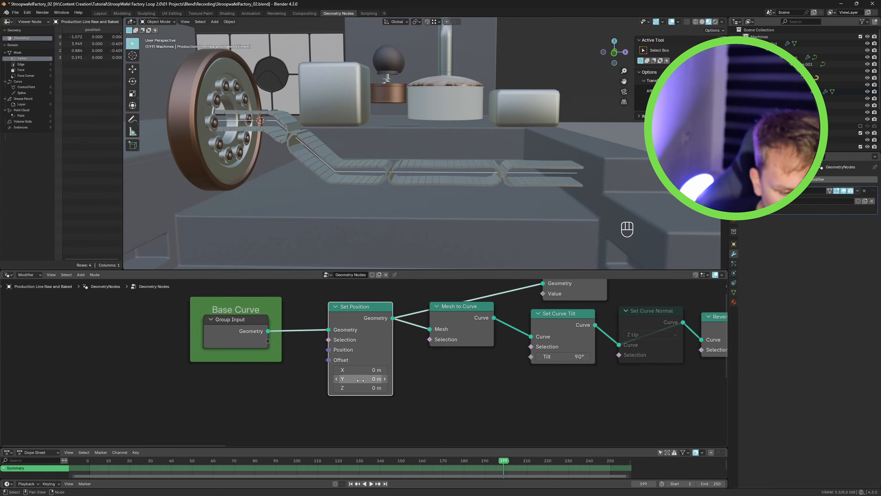
mouse_move(360, 380)
left_mouse_down("shift")
mouse_move(381, 380)
mouse_move(360, 381)
mouse_move(365, 388)
left_mouse_up("shift")
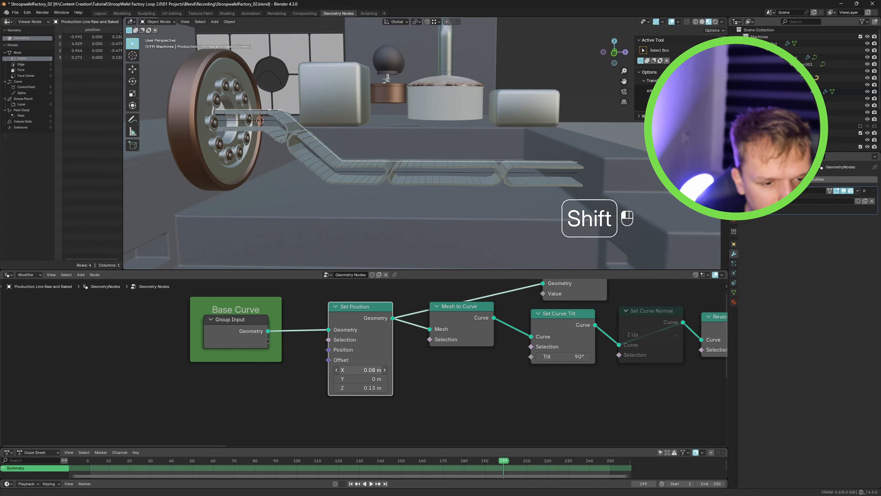
- Undo the last three node edits
mouse_move(349, 193)
middle_mouse_down("alt")
mouse_move(376, 189)
mouse_move(365, 192)
middle_mouse_up("alt")
key("ctrl+z")
key("ctrl+z")
key("ctrl+z")
key("ctrl+z")
key("ctrl+z")
key("ctrl+z")
- Add a Cylinder node and connect its mesh to the Instance on Points instance input
key("shift+a")
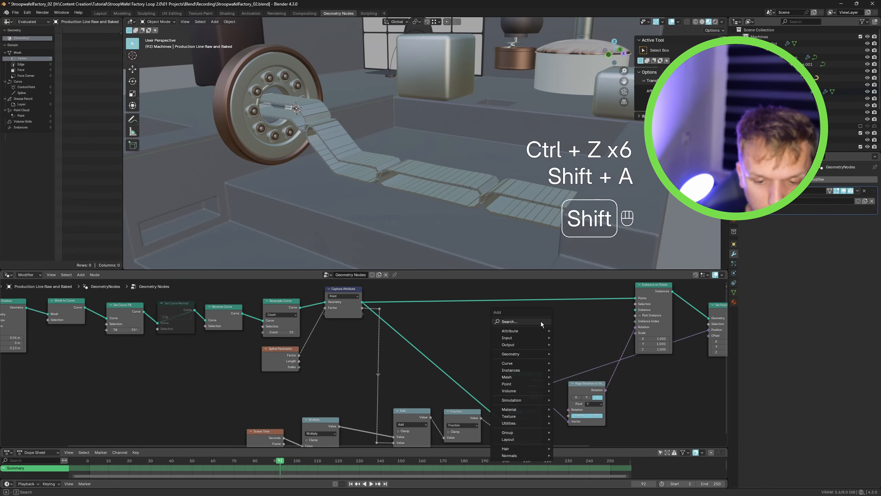
type("cylinde")
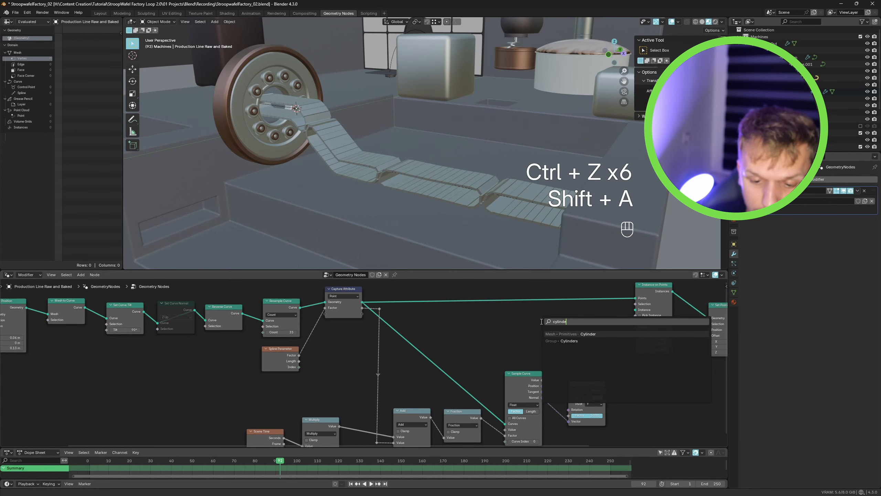
key("Return")
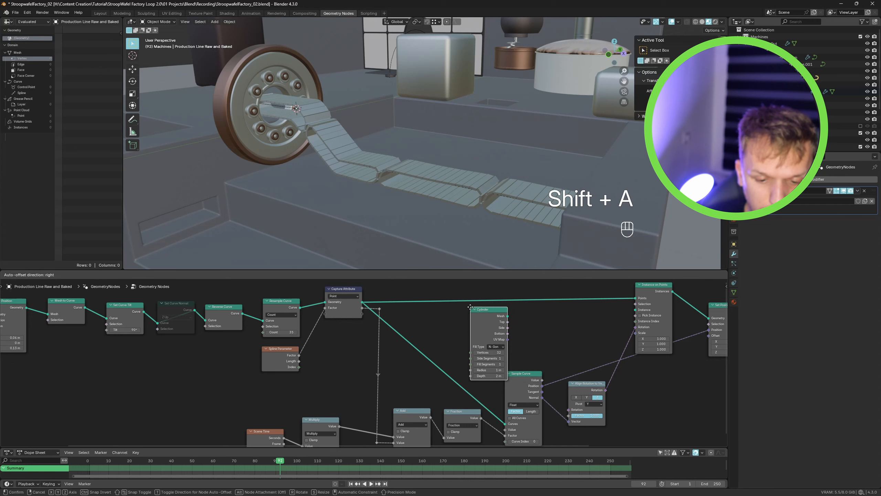
left_click(496, 321)
left_click_drag(627, 311, 635, 309)
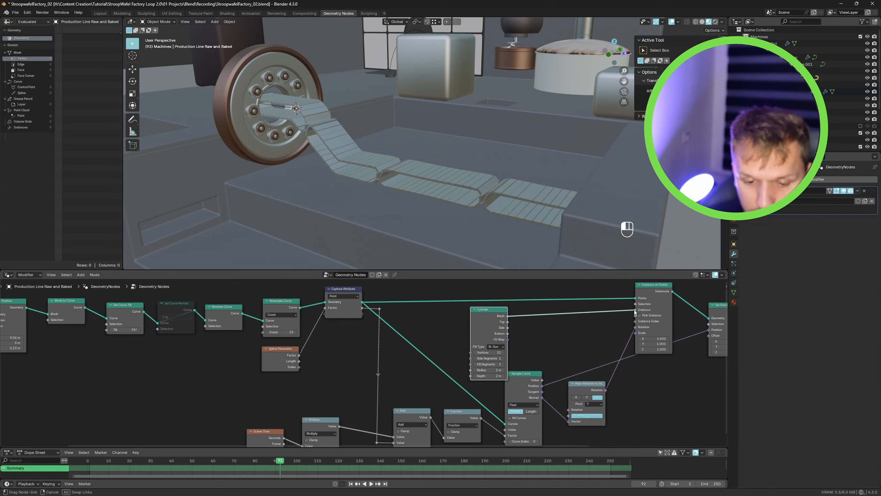
scroll(496, 371, "up", 1)
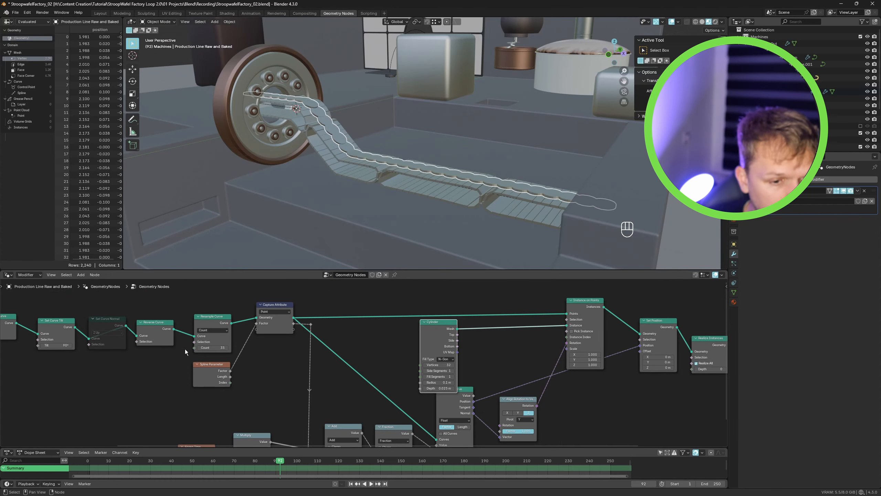
- Set the Resample Curve count to 10 and play the animation
middle_click_drag(355, 161, 343, 163)
scroll(115, 330, "up", 4)
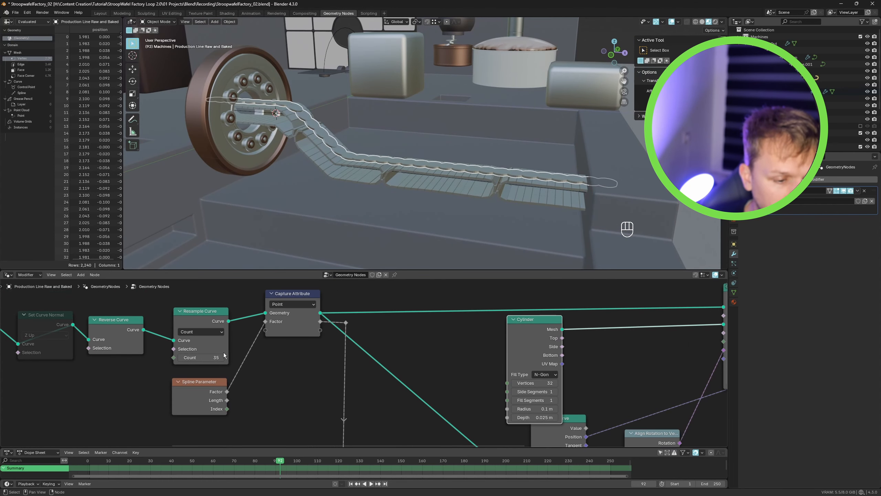
left_click(269, 357)
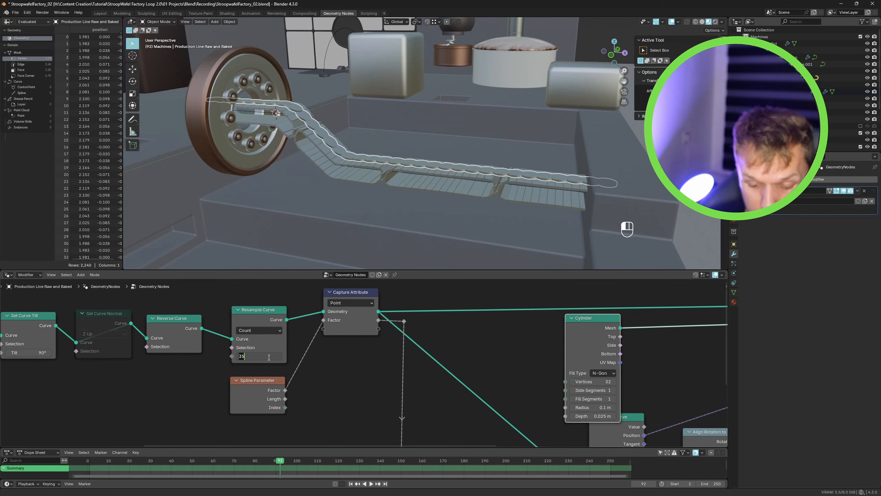
key("Return")
middle_click_drag(409, 173, 403, 131, "alt")
key("space")
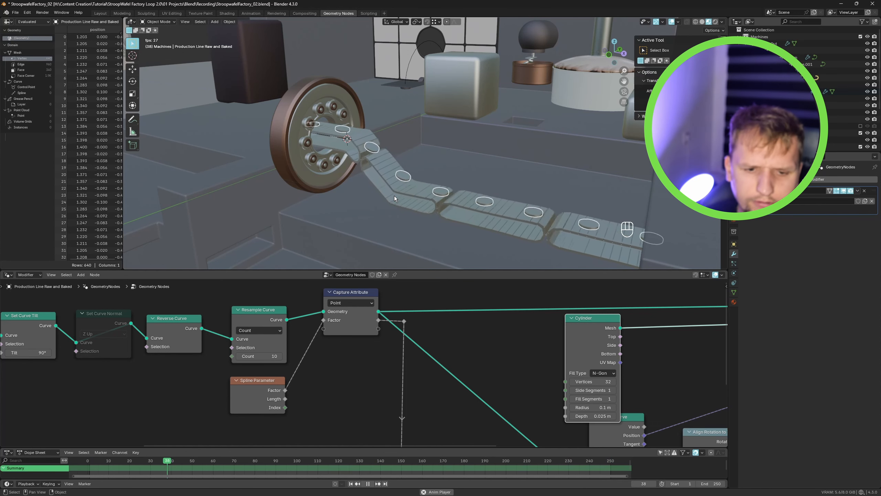
- Preview the Resample Curve output in the viewport with a Viewer node, then remove the Viewer
key("space")
middle_click_drag(393, 196, 425, 182, "alt")
middle_click_drag(183, 336, 245, 342)
scroll(245, 342, "down", 2)
middle_click_drag(99, 339, 162, 342)
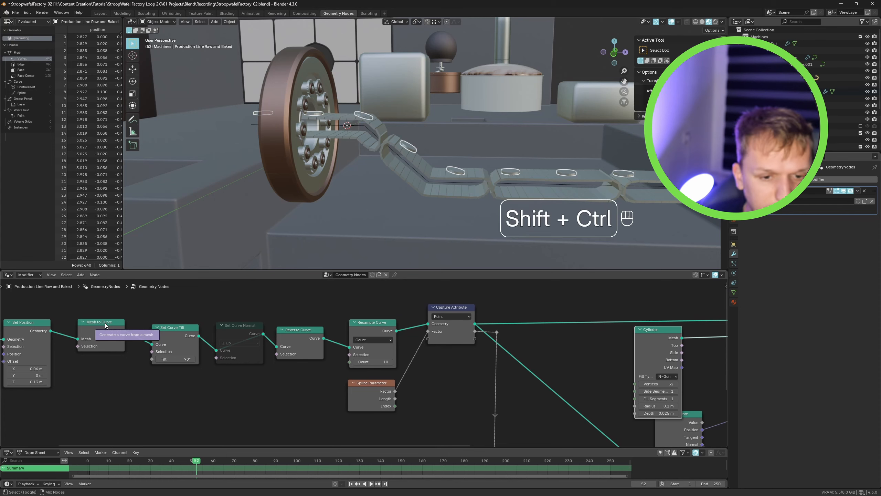
left_click(104, 323, "ctrl+shift")
middle_click_drag(457, 187, 410, 183, "ctrl")
left_click(369, 325, "ctrl+shift")
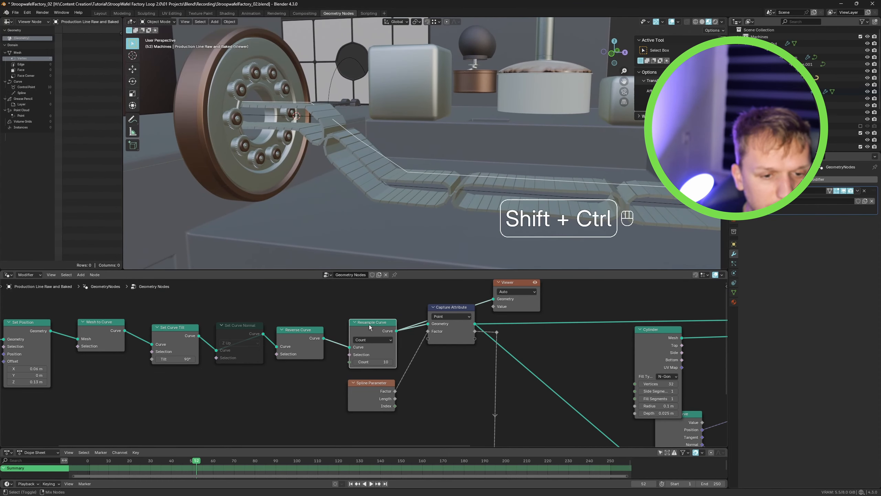
middle_click_drag(422, 150, 428, 187)
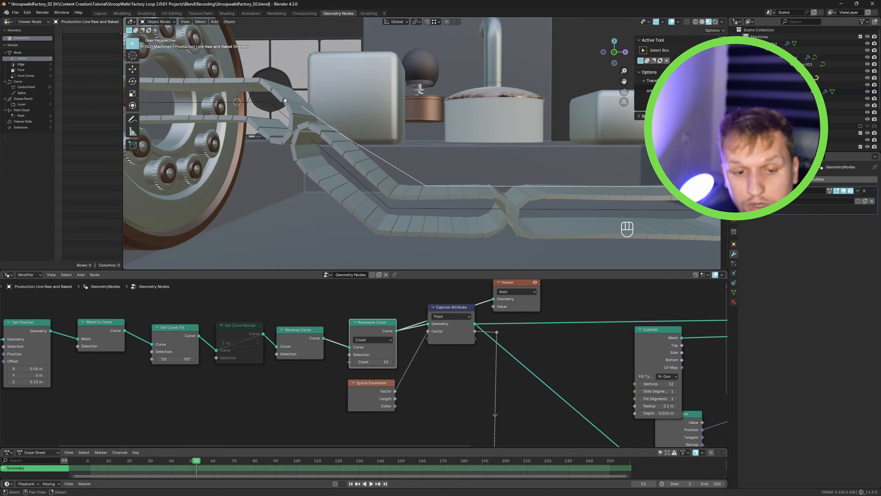
scroll(388, 154, "down", 5)
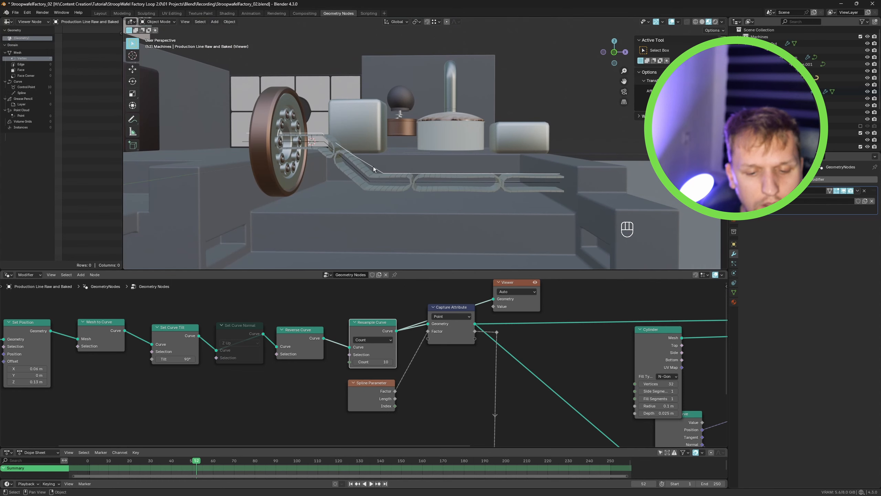
key("x")
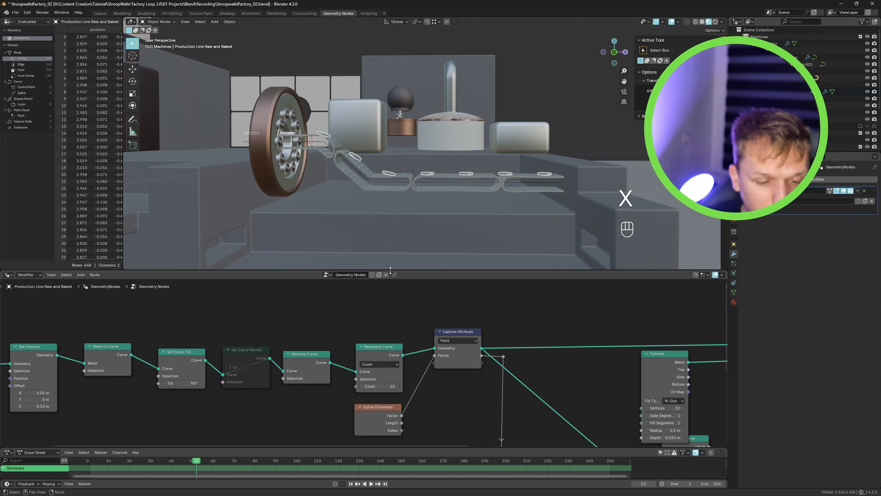
- Connect a Viewer node to the Resample Curve output and set the Resample Curve count to 25
left_click(383, 348, "ctrl+shift")
left_click_drag(423, 332, 487, 287)
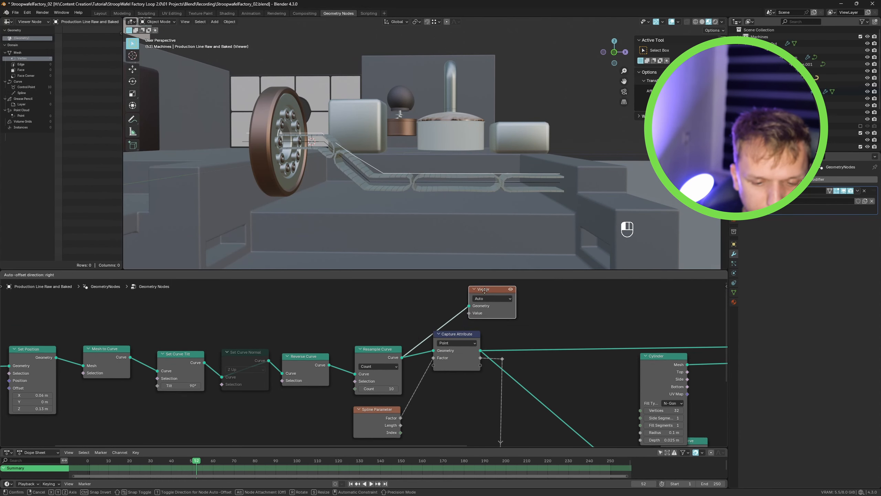
scroll(391, 363, "up", 1)
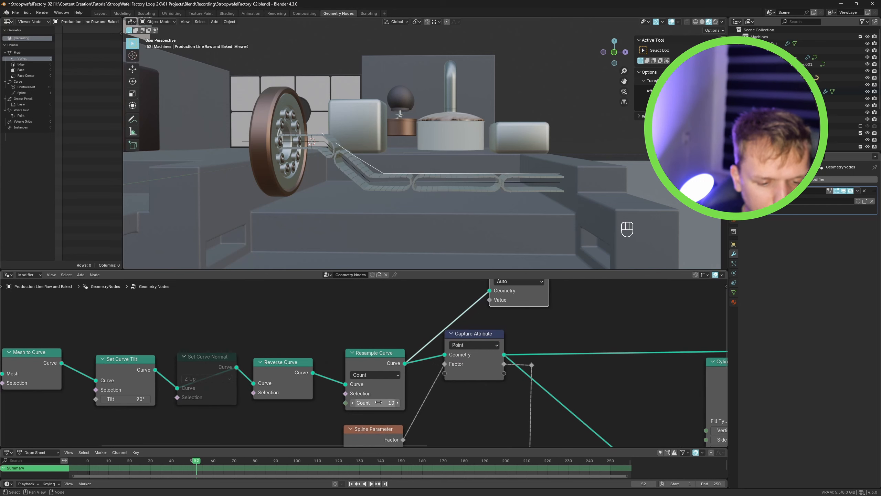
left_click(384, 401)
type("25")
key("Return")
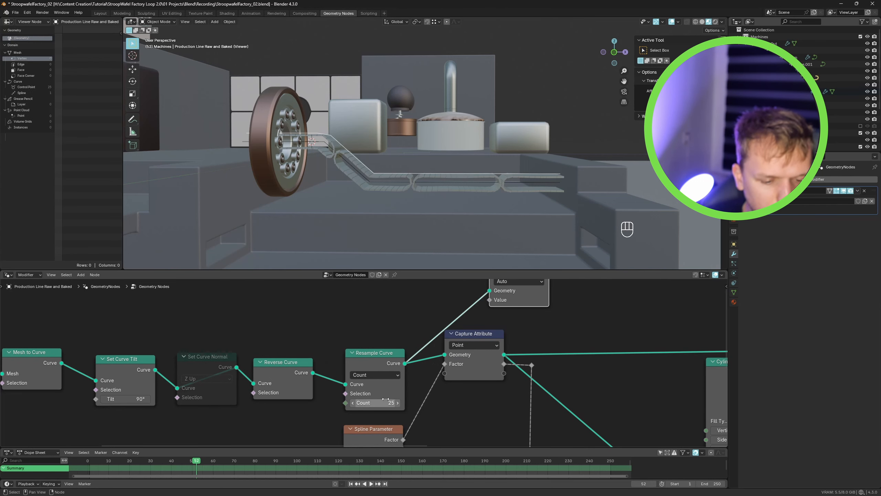
- Inspect the resampled points along the belt in the viewport
middle_click_drag(342, 144, 405, 171, "ctrl")
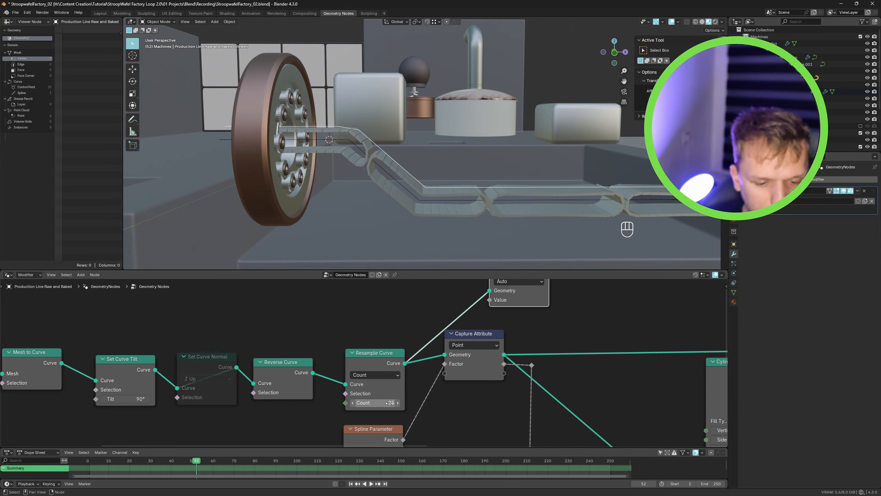
scroll(353, 134, "up", 3)
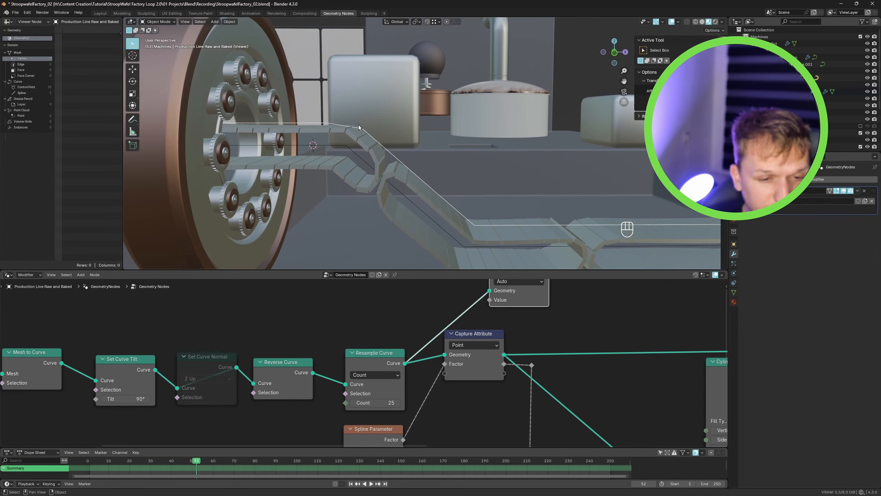
left_click(389, 403)
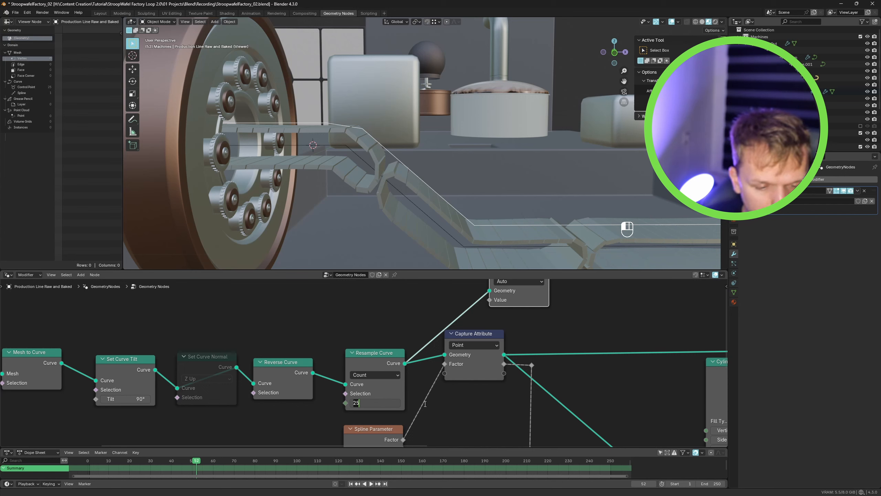
key("ctrl+z")
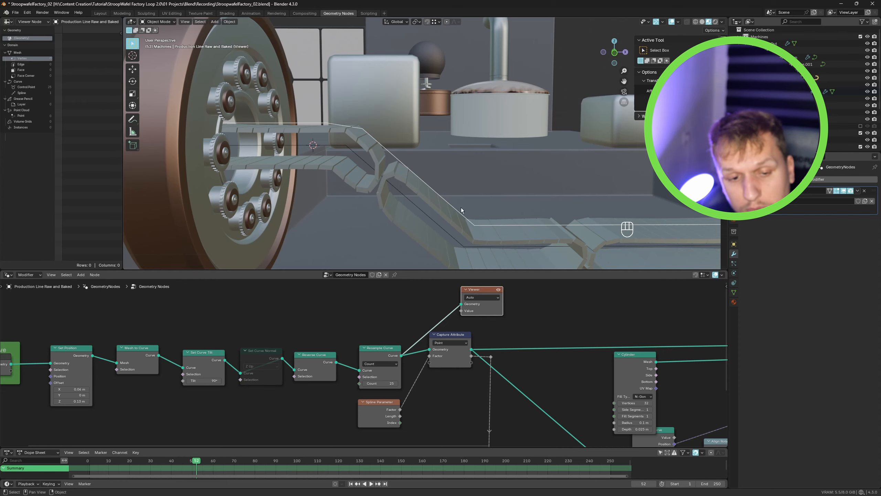
middle_click_drag(501, 205, 426, 211, "ctrl")
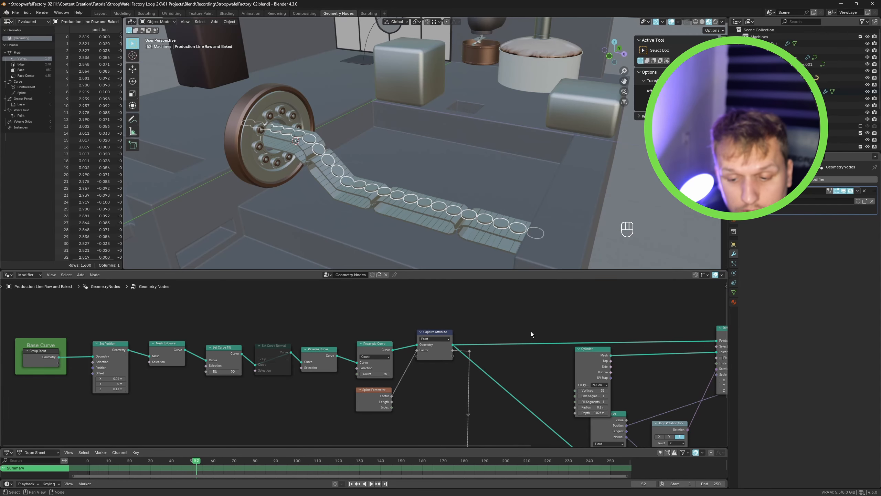
scroll(531, 332, "down", 1)
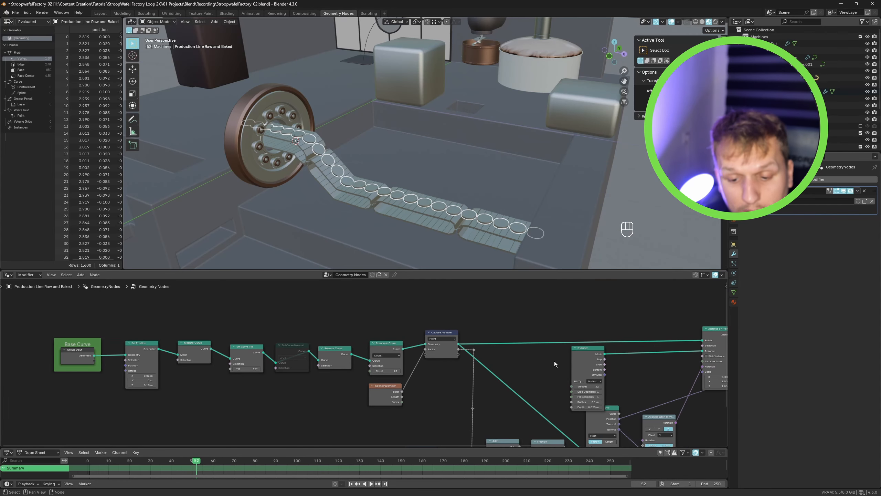
- Add an Index node linked to the Instance on Points Selection input
middle_click_drag(587, 356, 539, 346)
left_click_drag(544, 343, 570, 343)
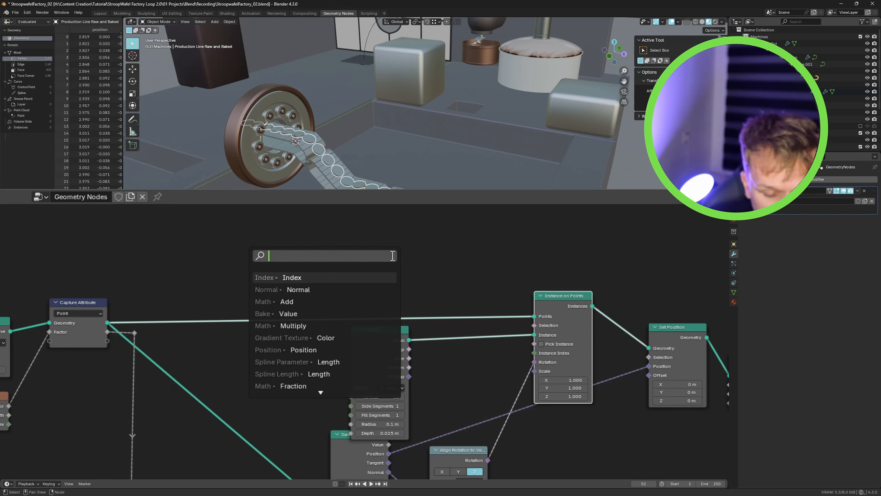
type("ind")
key("Return")
left_click(338, 257)
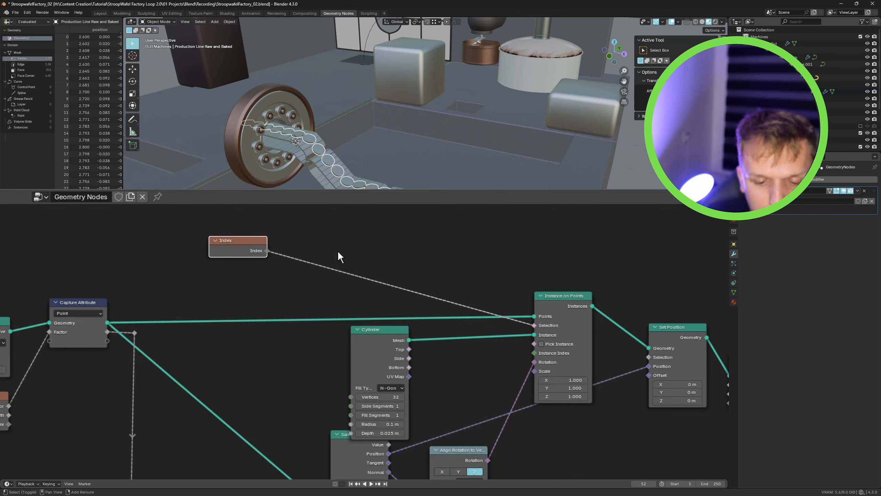
- Insert a Math node and a Compare node into the link between Index and the Selection input
key("shift+a")
type("math")
key("Return")
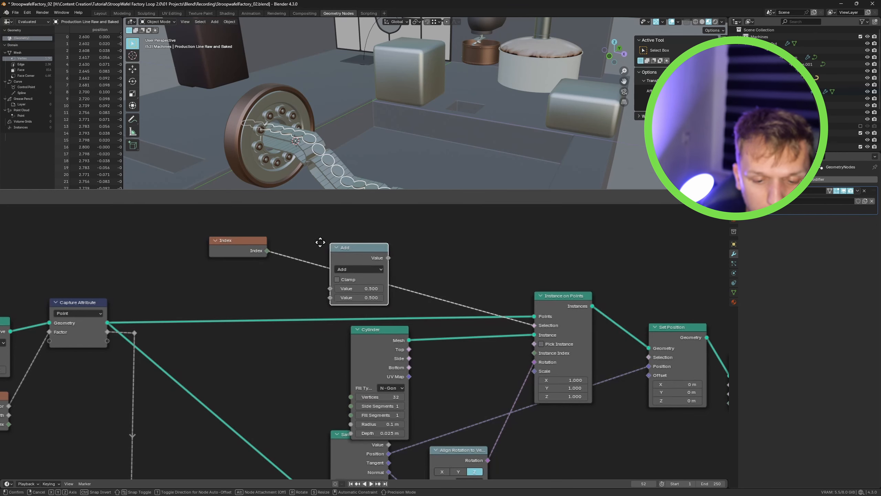
left_click(302, 242)
key("shift+a")
type("co")
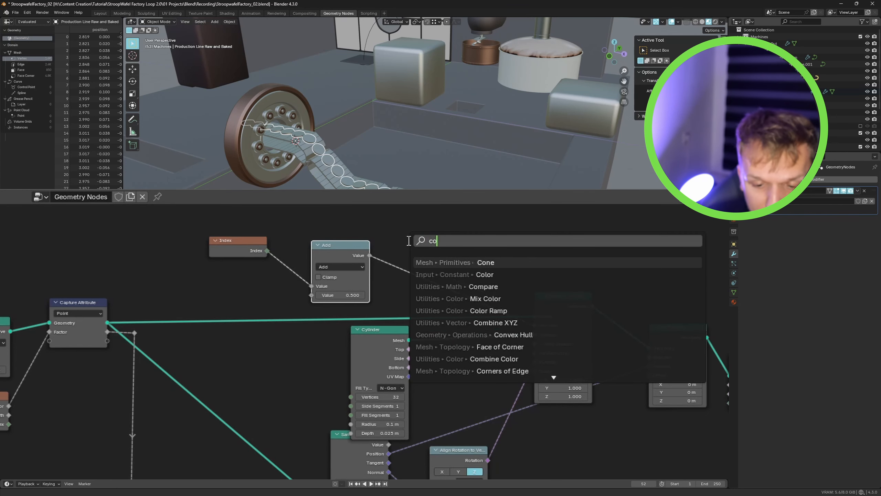
type("mpare")
key("Return")
left_click(428, 254)
- Switch the Math node to Floored Modulo and set its second value to 4
scroll(336, 261, "up", 2)
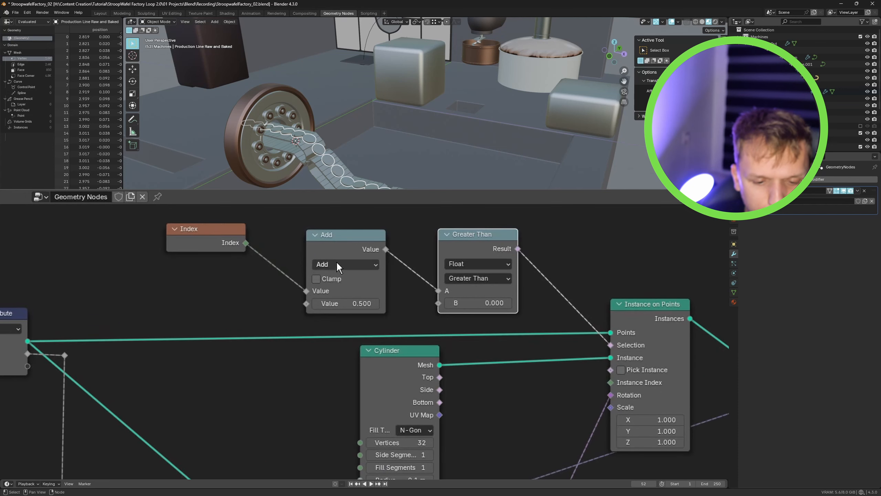
left_click_drag(333, 249, 335, 243)
left_click(335, 245)
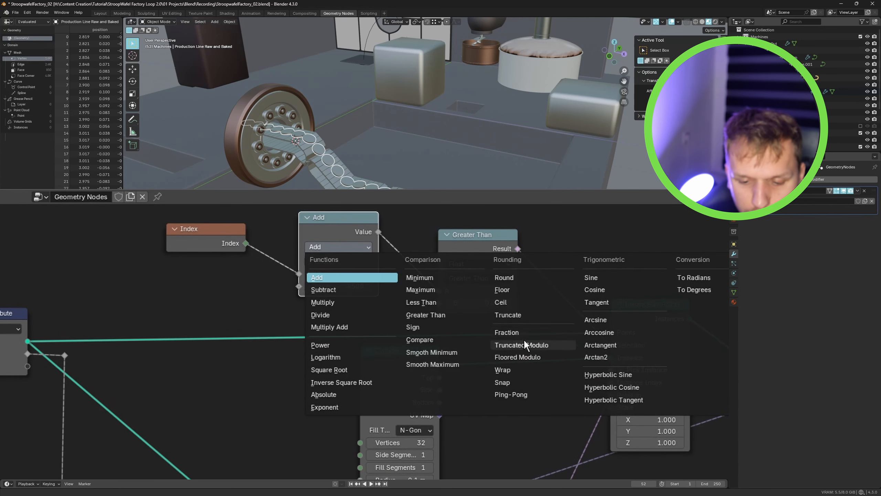
left_click(523, 357)
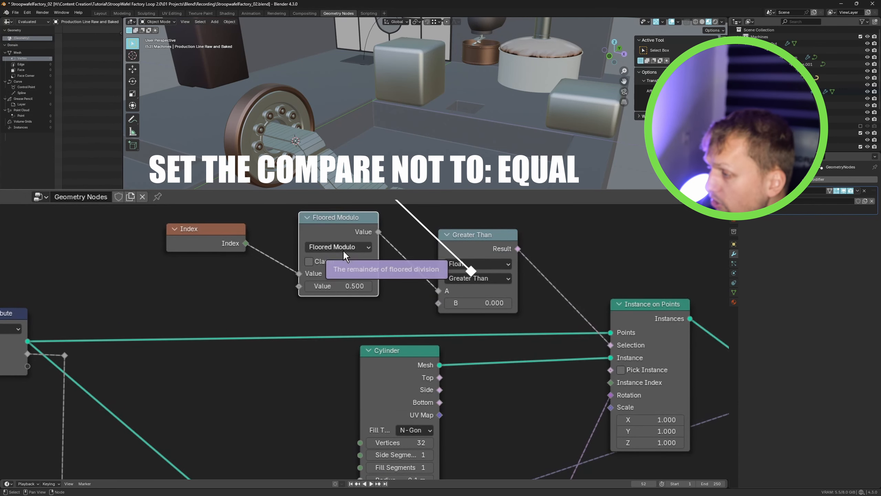
middle_click_drag(482, 239, 384, 260)
left_click_drag(383, 258, 378, 244)
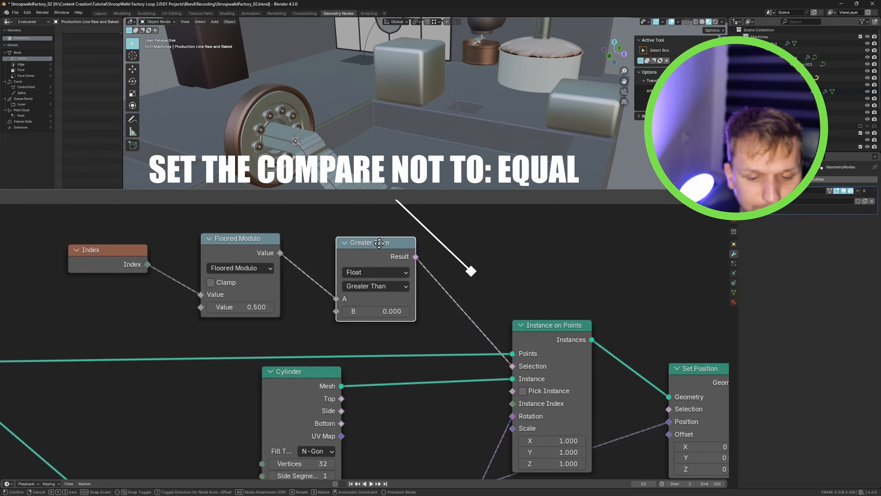
left_click(249, 306)
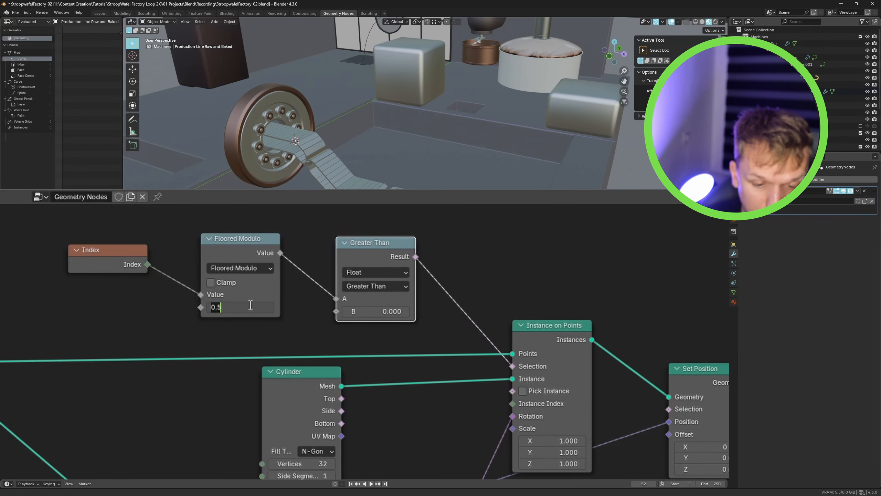
type("2")
key("Return")
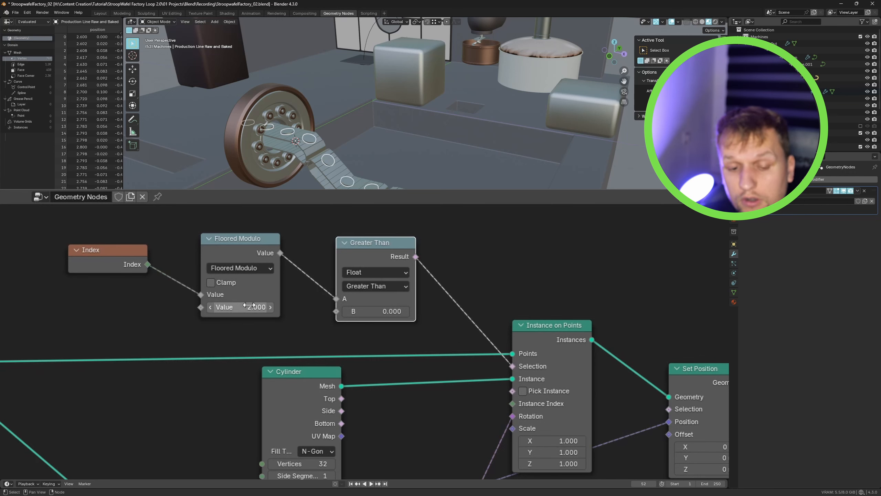
left_click(249, 304)
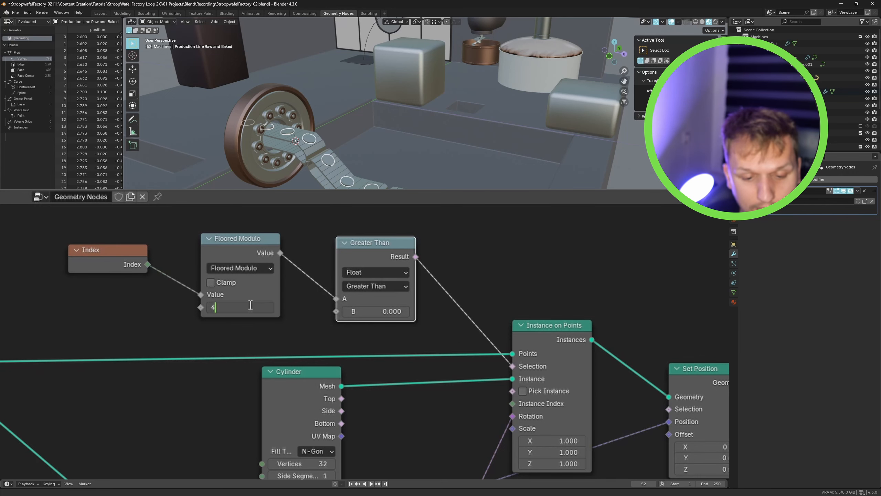
type("4")
key("Return")
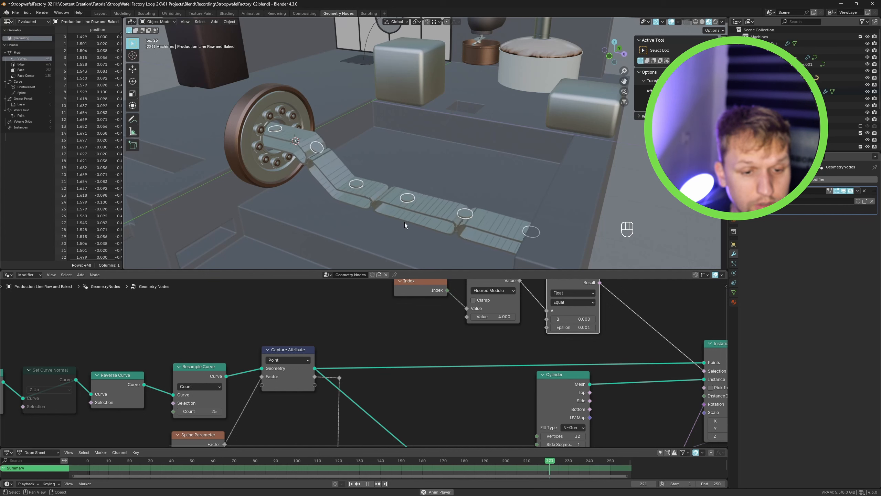
- Set the scene frame rate to 24 fps and replay the animation from the start
key("space")
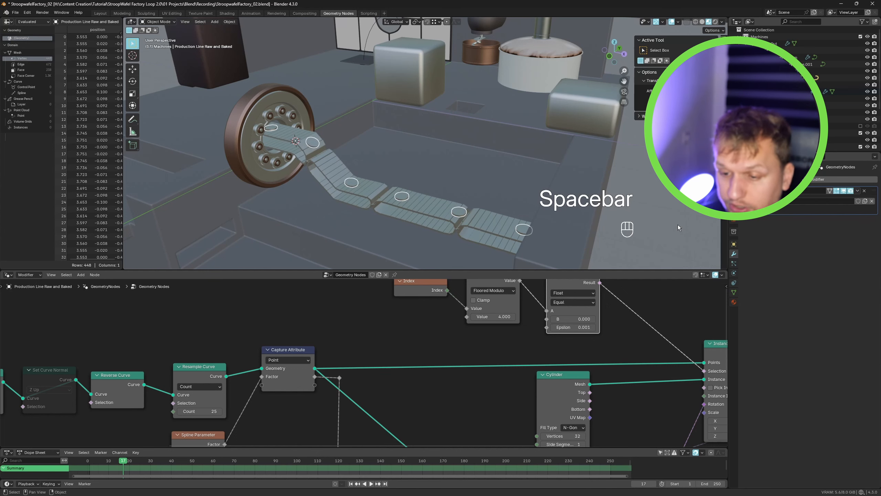
left_click(733, 195)
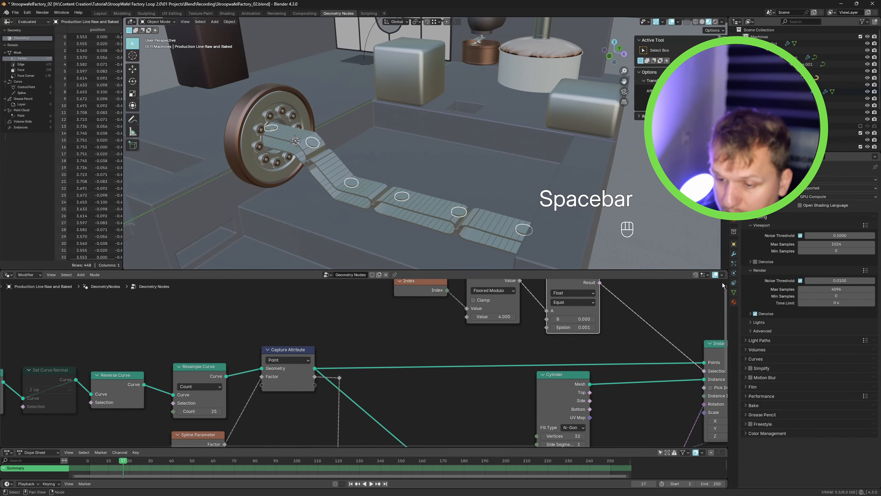
left_click(734, 204)
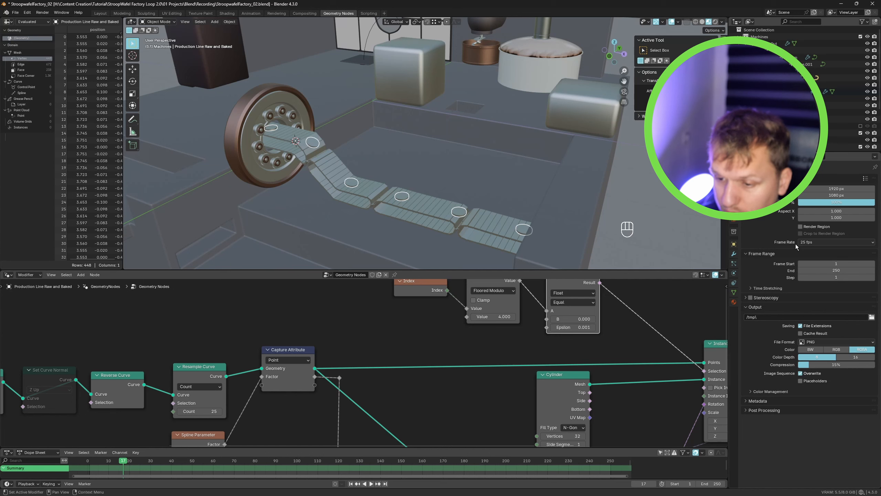
left_click(808, 242)
left_click(819, 256)
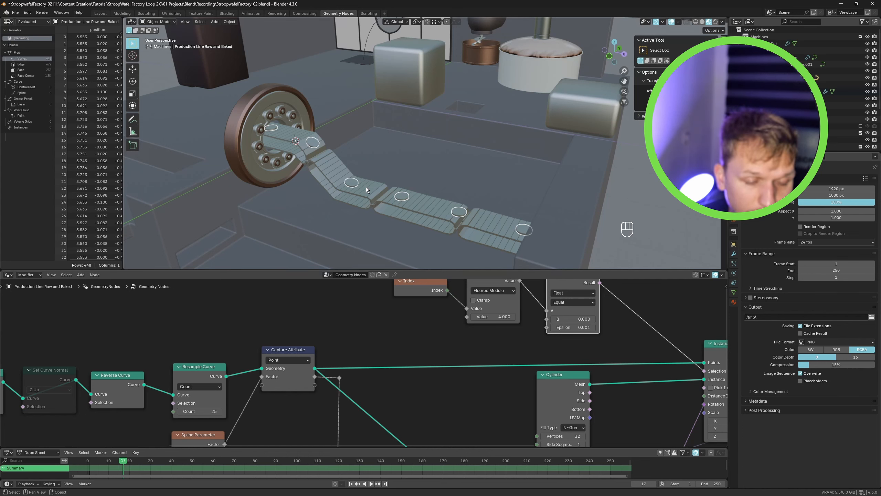
key("shift+Left")
key("space")
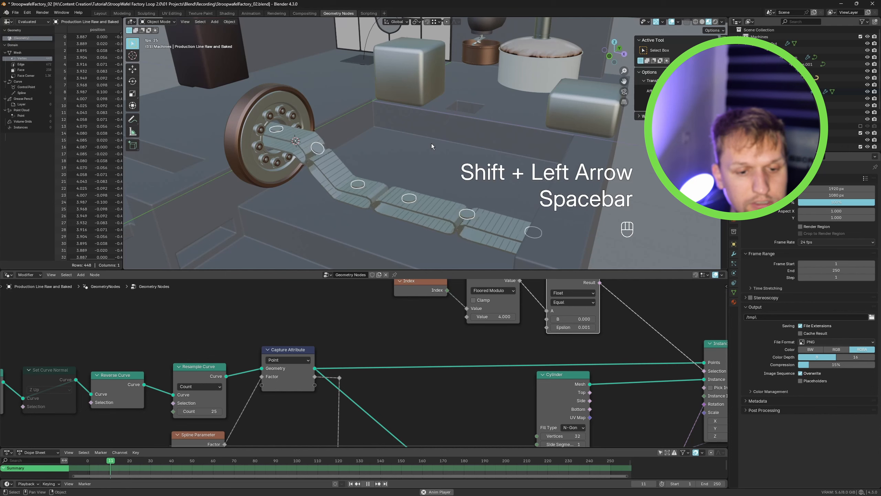
- Stop playback and set the frame rate back to 25 fps
scroll(371, 367, "down", 1)
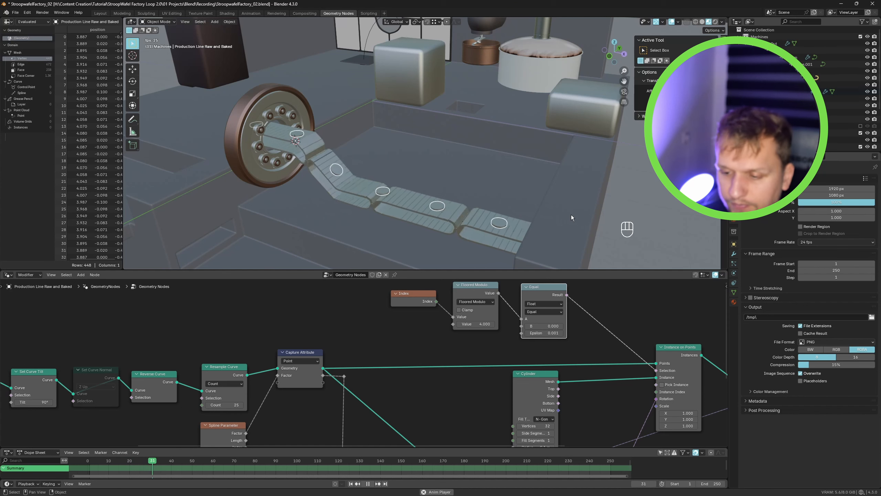
key("space")
left_click(817, 241)
left_click(817, 263)
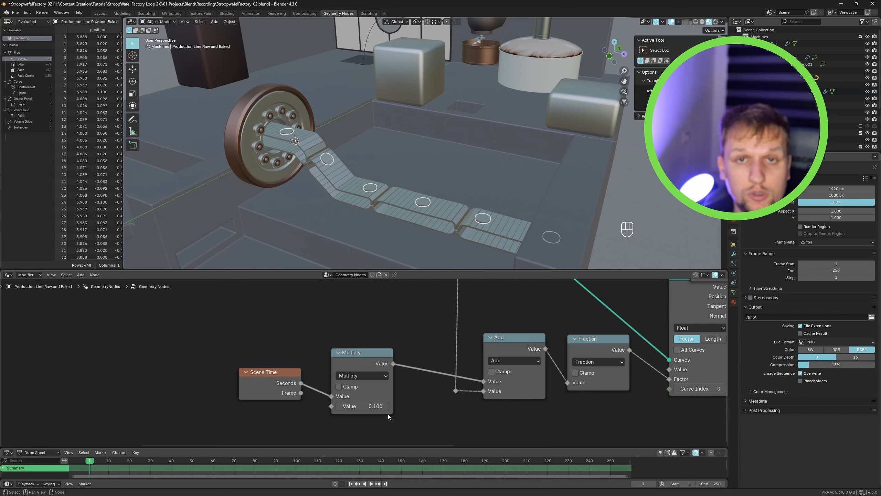
left_click(811, 241)
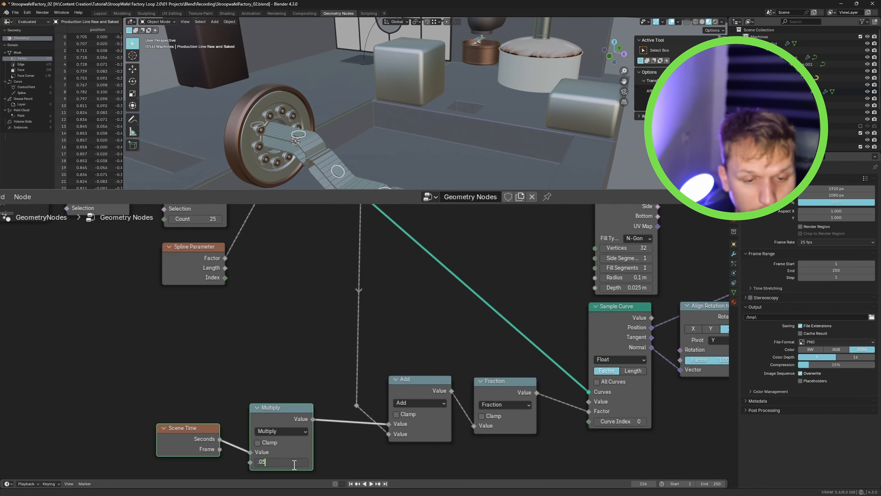
- Set the Multiply node's value after Scene Time to 0.05
key("space")
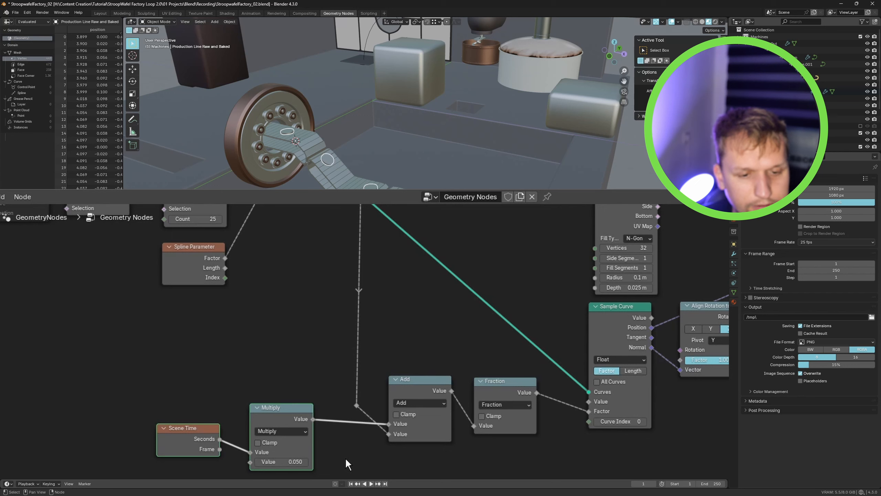
- Play back the animation to check how the items move along the belt, and stop playback
key("space")
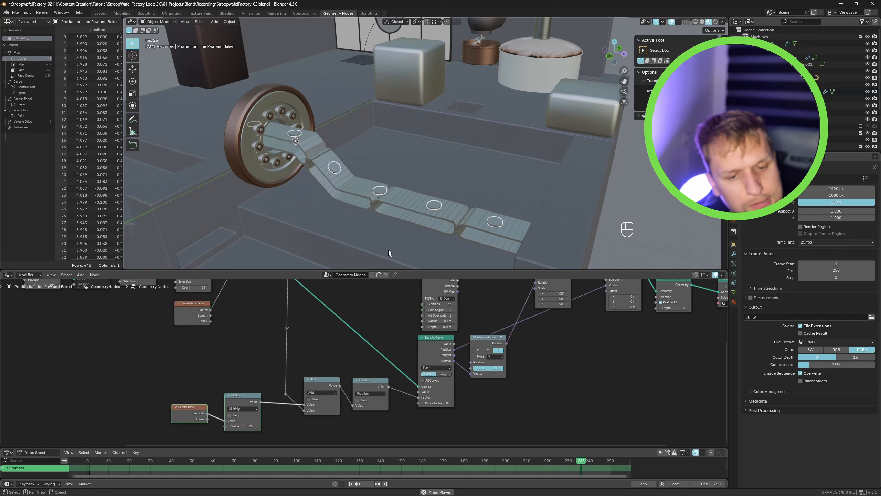
key("space")
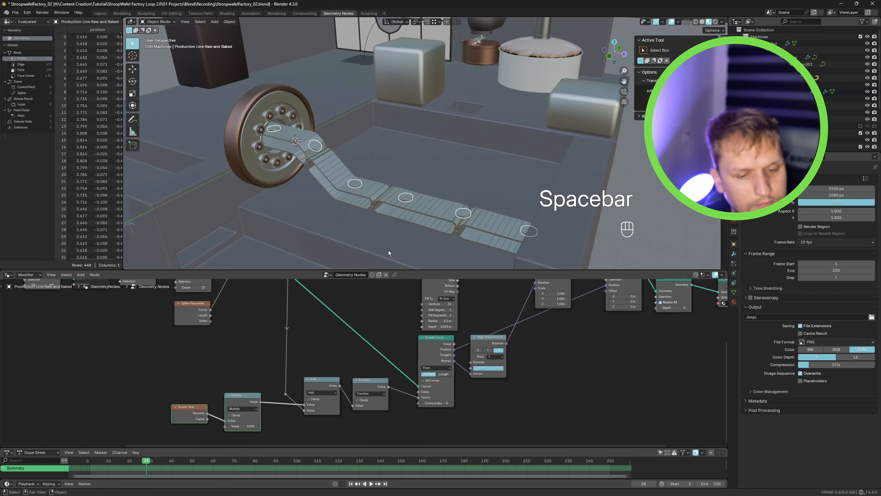
key("space")
key("space")
key("alt+a")
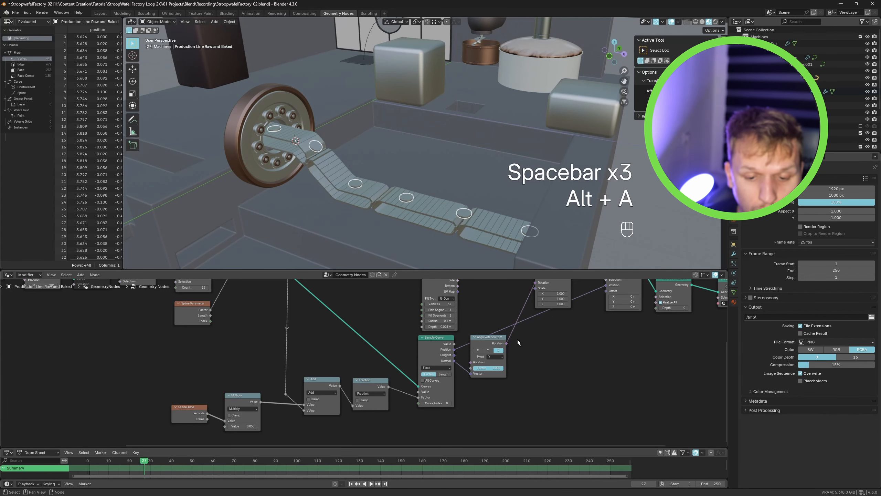
- Assign the Material material to the instanced items in the Set Material node
scroll(518, 340, "down", 6)
middle_click_drag(630, 322, 537, 345)
left_click_drag(620, 362, 490, 318)
middle_click_drag(521, 308, 569, 341)
scroll(485, 348, "down", 1)
left_click_drag(341, 294, 417, 299)
scroll(429, 348, "up", 3)
left_click_drag(430, 348, 408, 315)
scroll(426, 346, "up", 3)
scroll(432, 342, "down", 1)
scroll(499, 345, "down", 1)
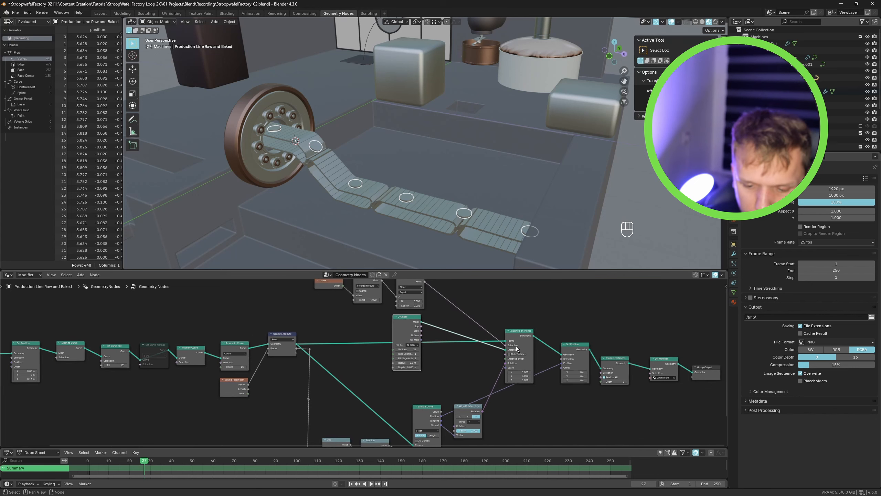
scroll(655, 413, "up", 1)
left_click(665, 369)
type("mater")
left_click(666, 378)
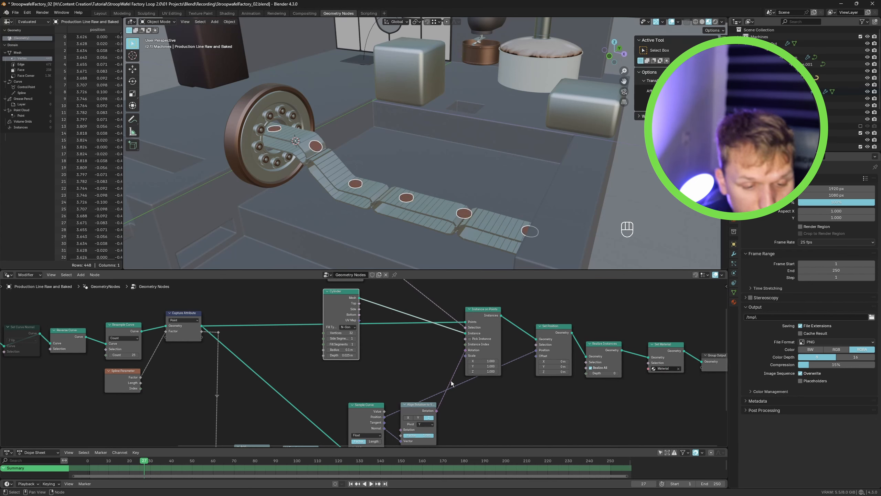
- Duplicate the Cylinder node that forms the items
scroll(450, 386, "down", 2)
middle_click_drag(388, 375, 432, 398)
middle_click_drag(397, 330, 488, 323)
scroll(544, 342, "down", 1)
left_click_drag(543, 431, 455, 398)
left_click(456, 298)
left_click_drag(456, 297, 451, 299)
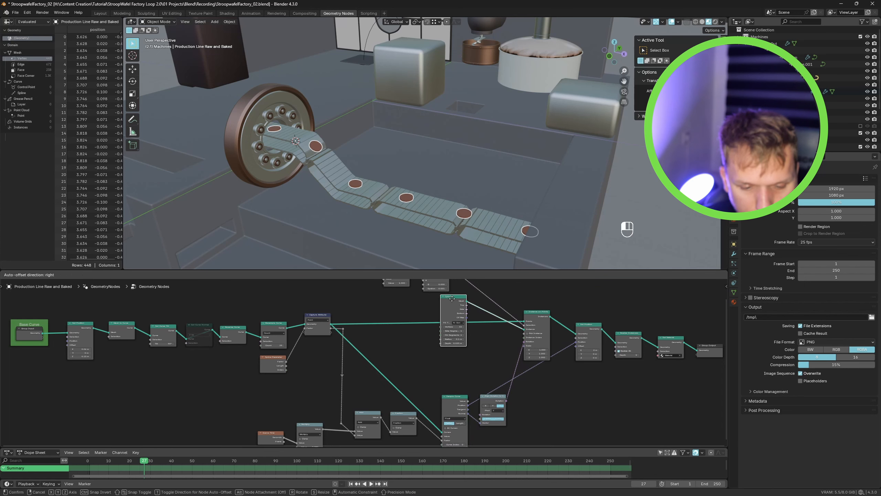
key("shift+d")
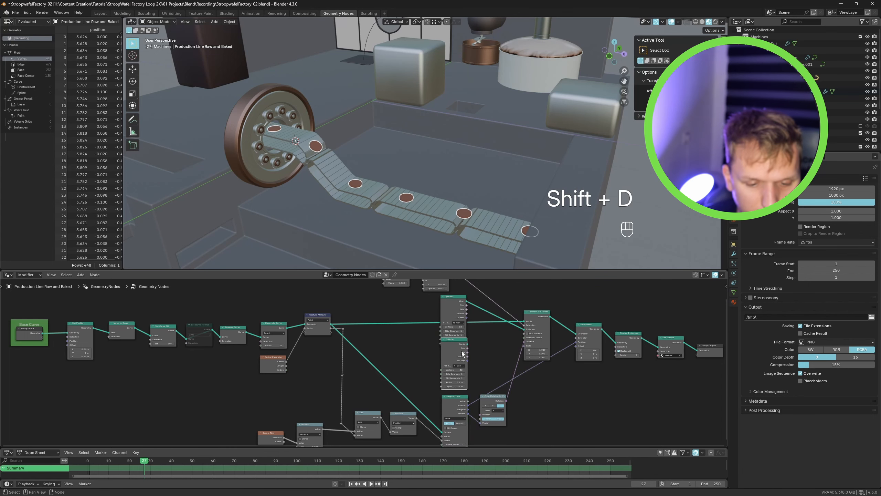
left_click(462, 353)
- Set the duplicated cylinder's depth to 0.1 m to make a taller item
scroll(454, 393, "up", 3)
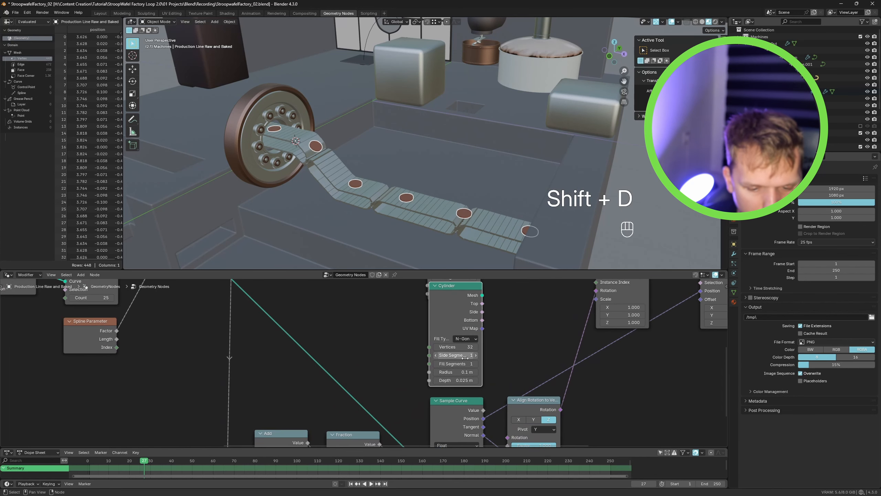
middle_click_drag(501, 255, 488, 209, "alt")
scroll(448, 317, "down", 4)
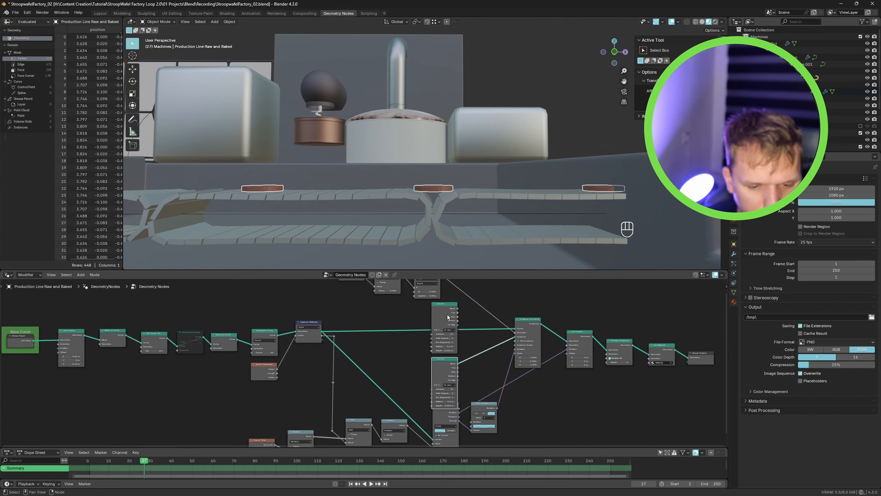
scroll(451, 386, "up", 2)
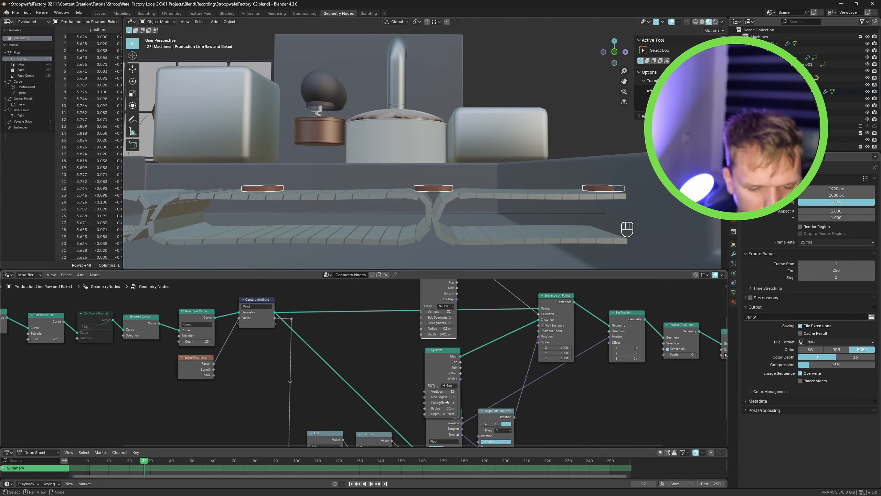
scroll(447, 402, "up", 3)
left_click_drag(446, 413, 464, 413, "shift")
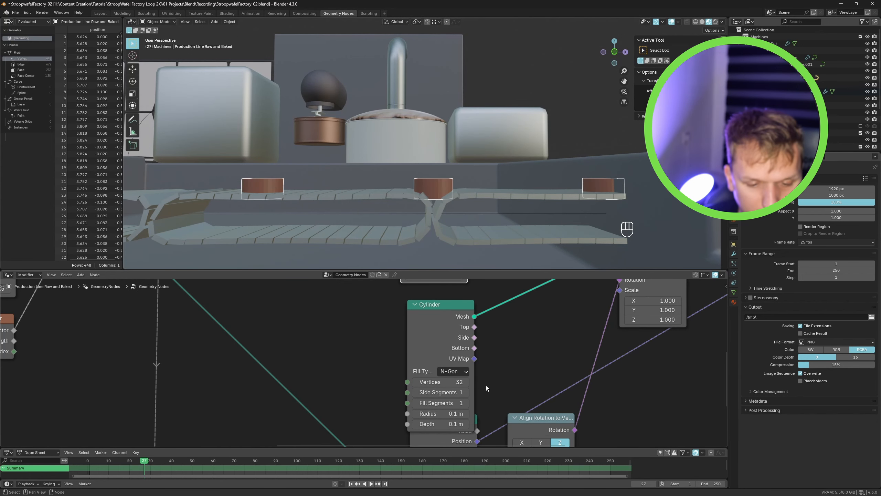
scroll(479, 368, "down", 3)
left_click_drag(451, 343, 421, 333)
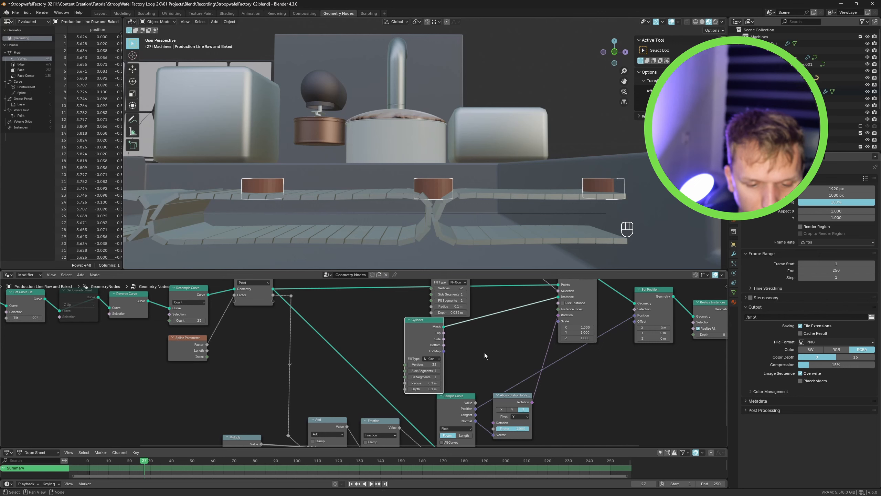
key("shift+a")
type("set")
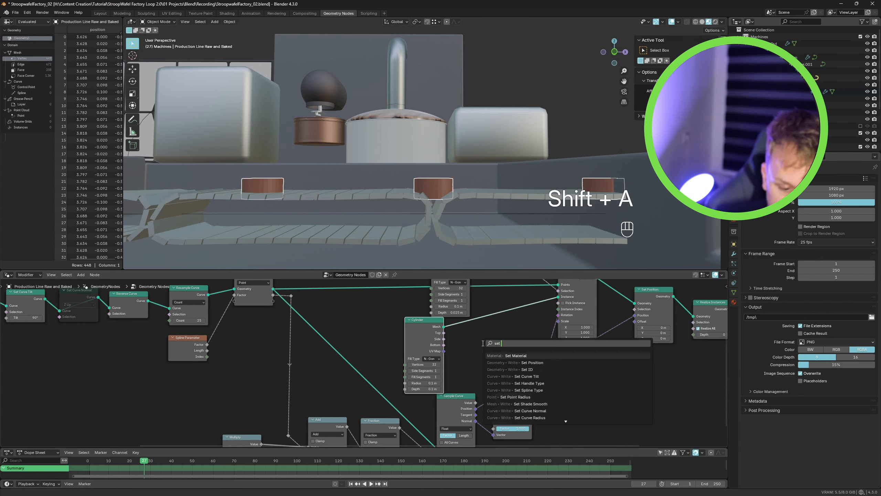
key("Escape")
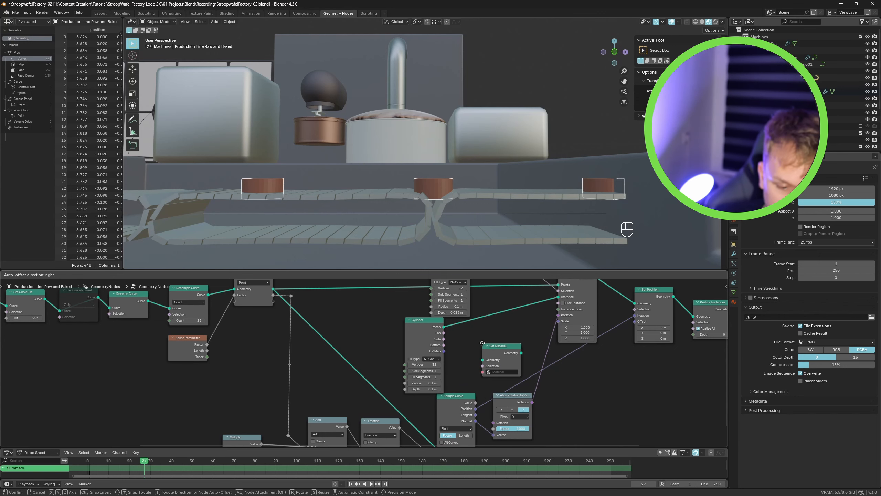
- Add a Set Position node and connect the duplicated cylinder's mesh into it
key("shift+a")
type("set pos")
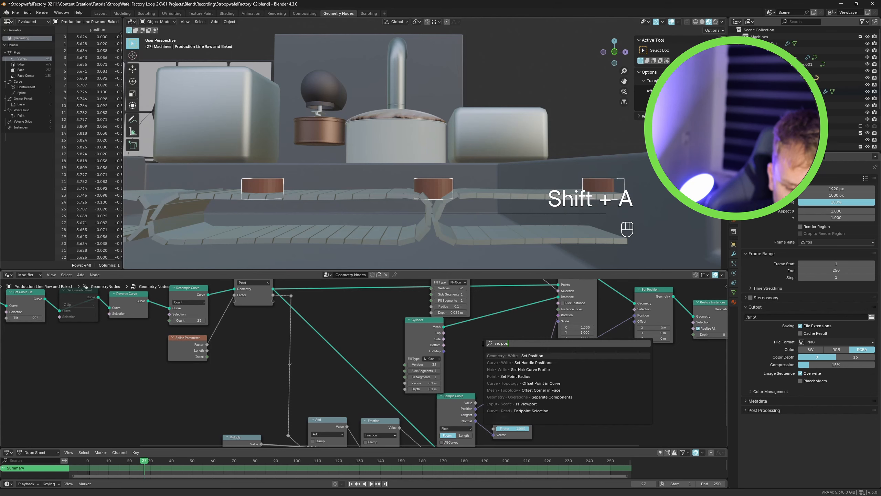
key("Return")
left_click(462, 317)
left_click_drag(435, 328, 420, 334)
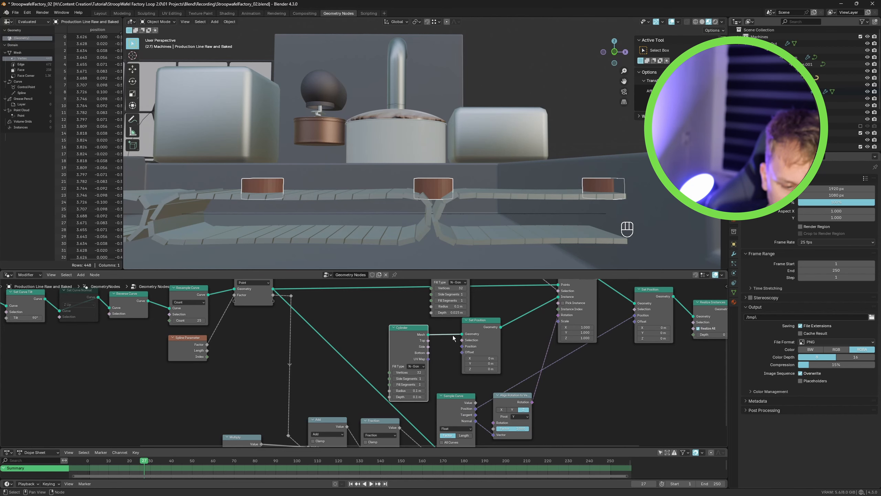
- Label the frame around the two cylinders and the Set Position node as Instances
scroll(452, 361, "down", 3)
middle_click_drag(453, 363, 474, 406)
middle_click_drag(635, 240, 571, 246)
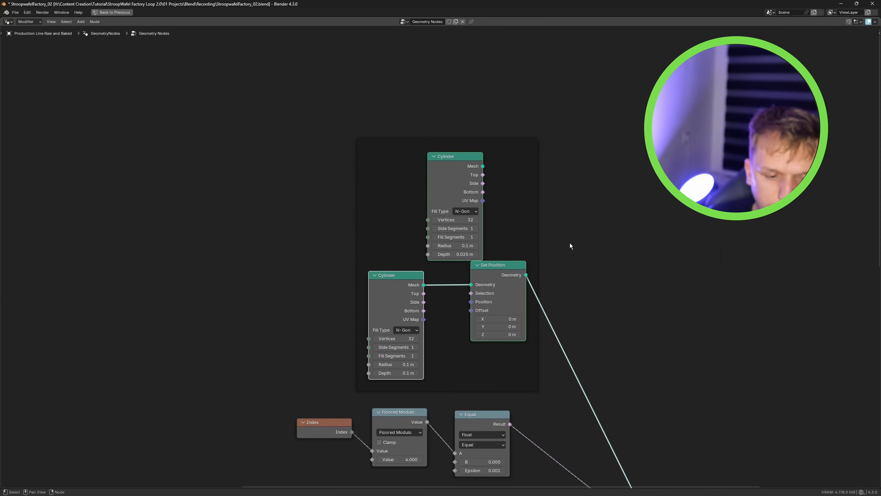
left_click(533, 199)
key("F2")
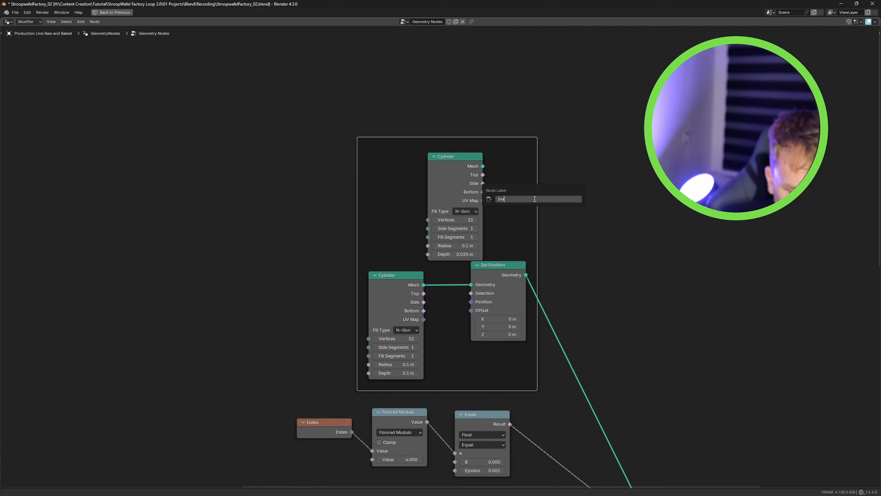
type("Instances")
key("Return")
- Add a Geometry to Instance node combining both cylinder variants and feed it into Instance on Points
scroll(541, 211, "down", 2)
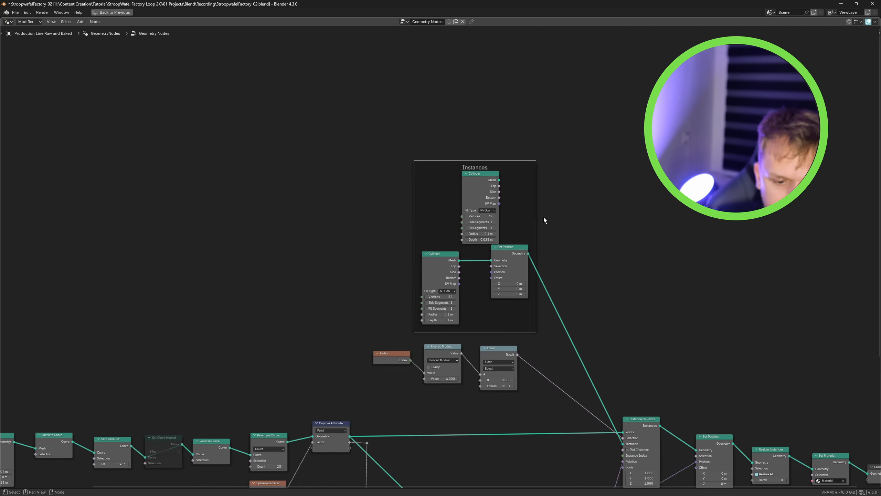
left_click(544, 217)
left_click_drag(473, 183, 453, 176)
right_click(610, 215)
left_click(582, 149)
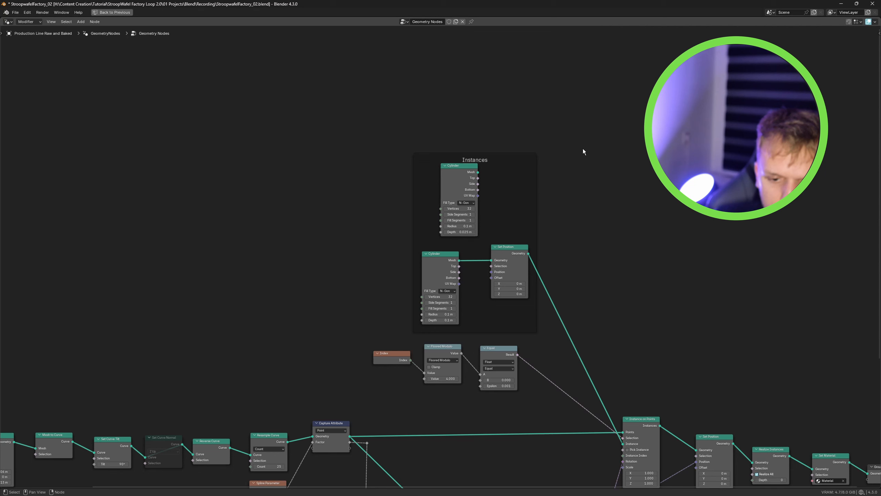
key("shift+a")
type("geom")
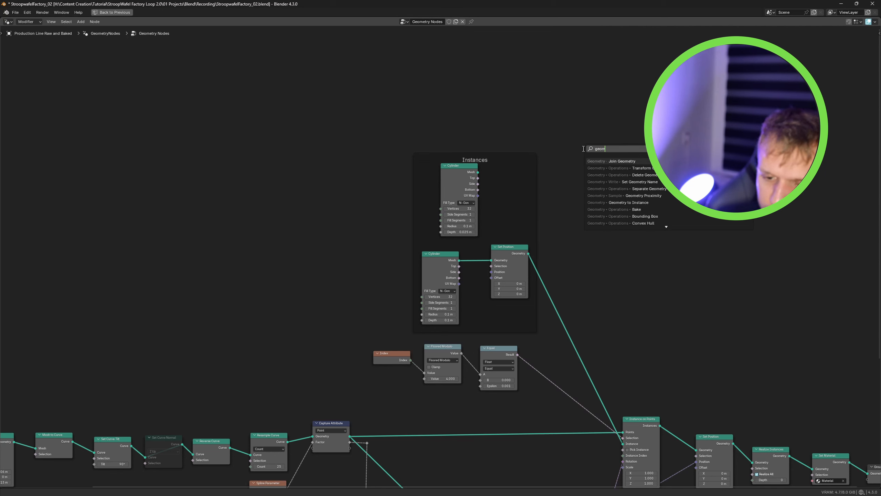
left_click(653, 201)
left_click(580, 241)
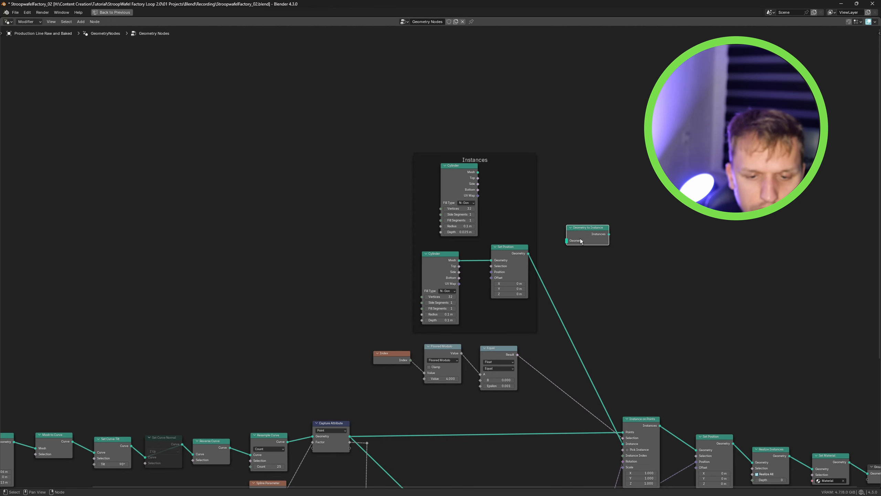
left_click_drag(478, 172, 620, 430)
scroll(591, 262, "down", 1)
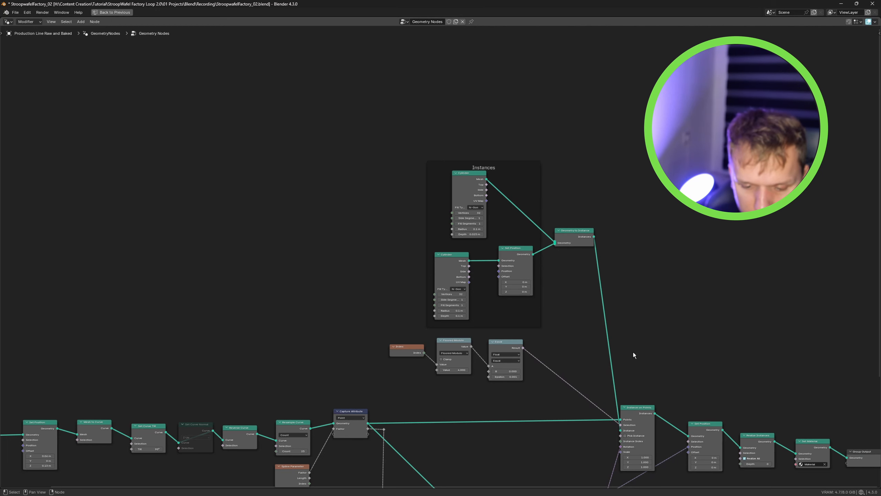
scroll(596, 326, "up", 3)
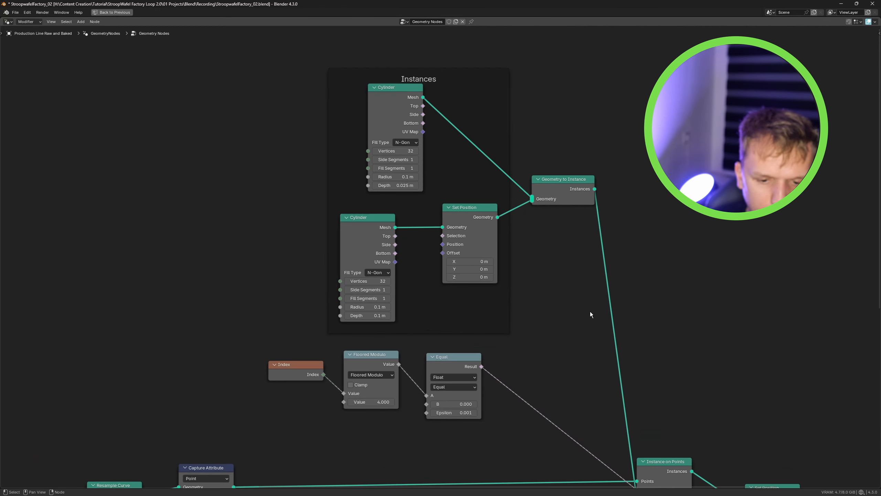
- Set the Set Position node's Z offset to -0.025 m so the taller items sit on the belt
key("ctrl+space")
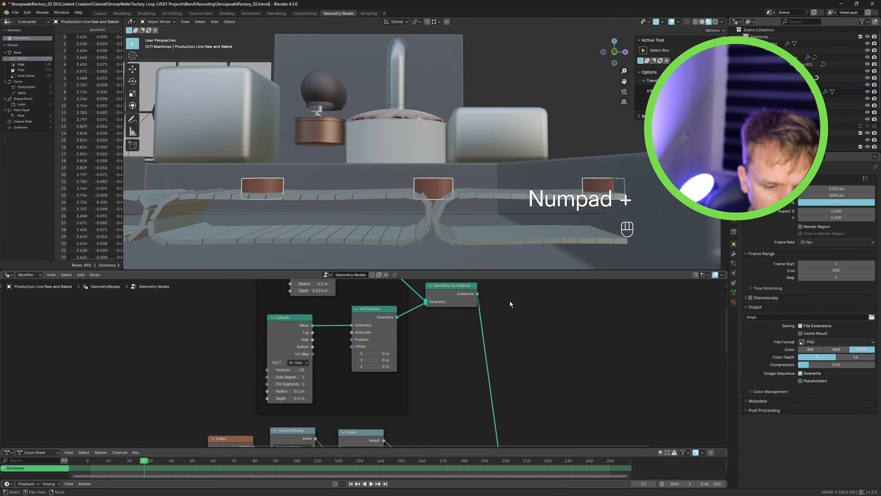
middle_click_drag(413, 375, 435, 378)
scroll(350, 378, "up", 5)
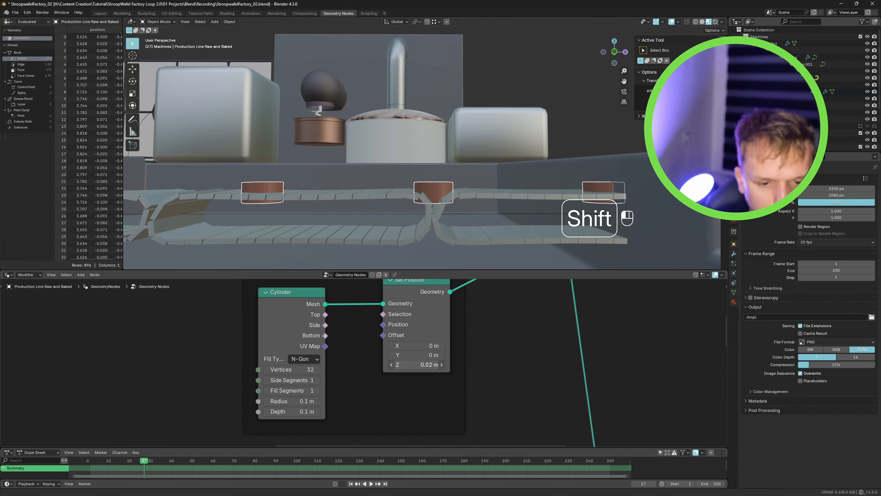
left_click_drag(416, 364, 396, 364, "shift")
scroll(472, 347, "down", 4)
middle_click_drag(505, 334, 501, 355)
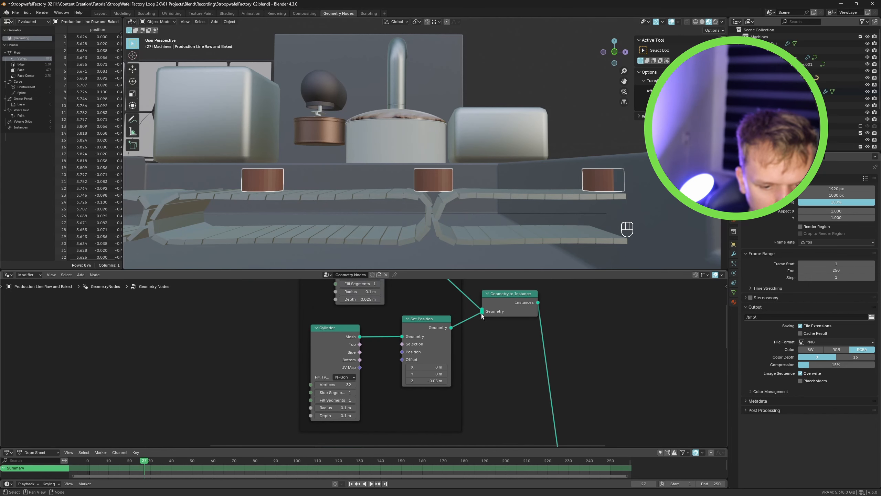
right_click_drag(477, 292, 472, 311, "ctrl")
scroll(434, 384, "up", 2)
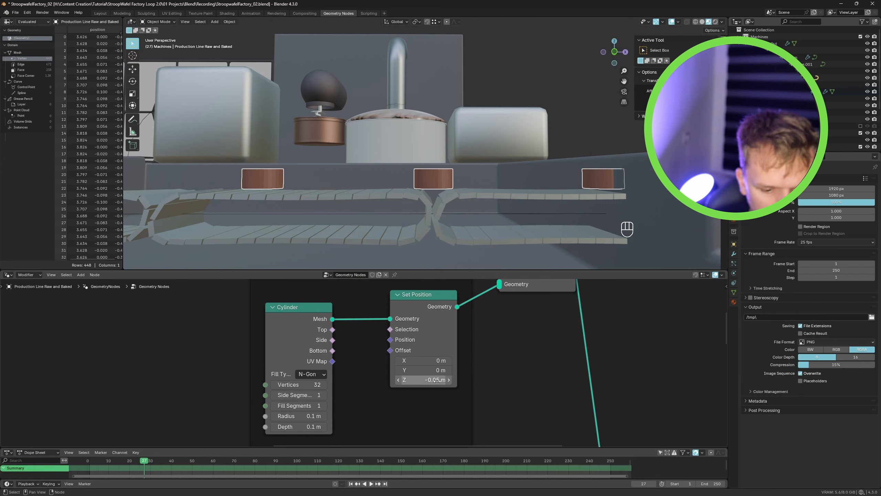
left_click_drag(435, 379, 448, 380, "shift")
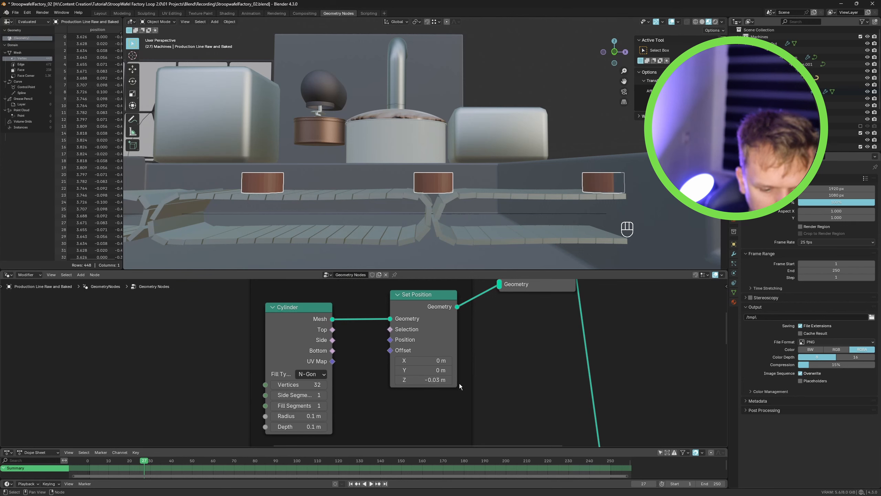
left_click(434, 380)
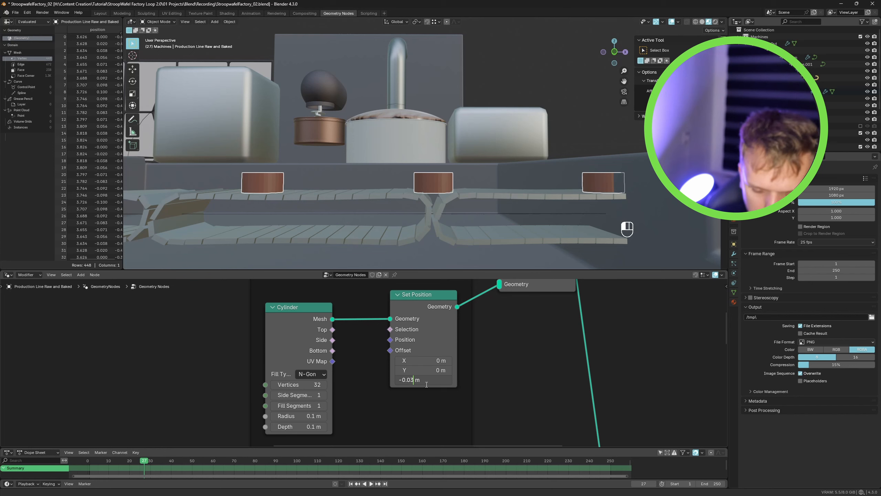
key("Return")
- Reconnect the flat cylinder's mesh into the Geometry to Instance node's input
scroll(472, 382, "down", 4)
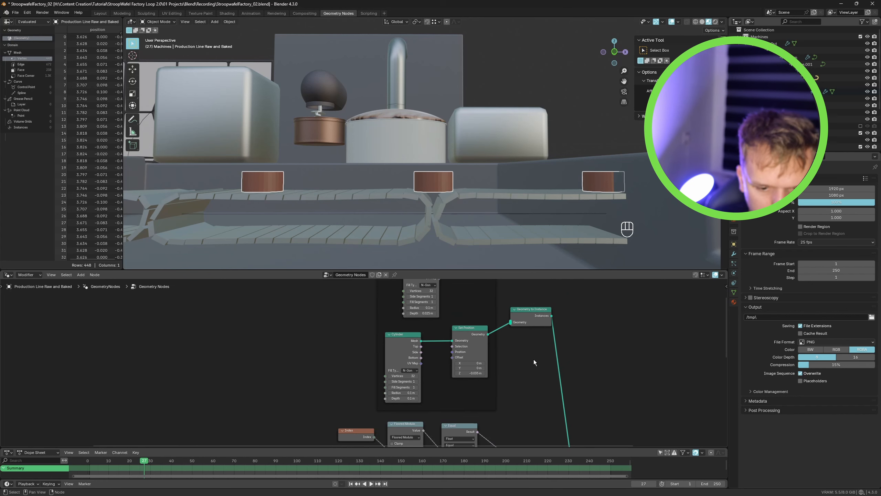
left_click_drag(427, 295, 482, 339)
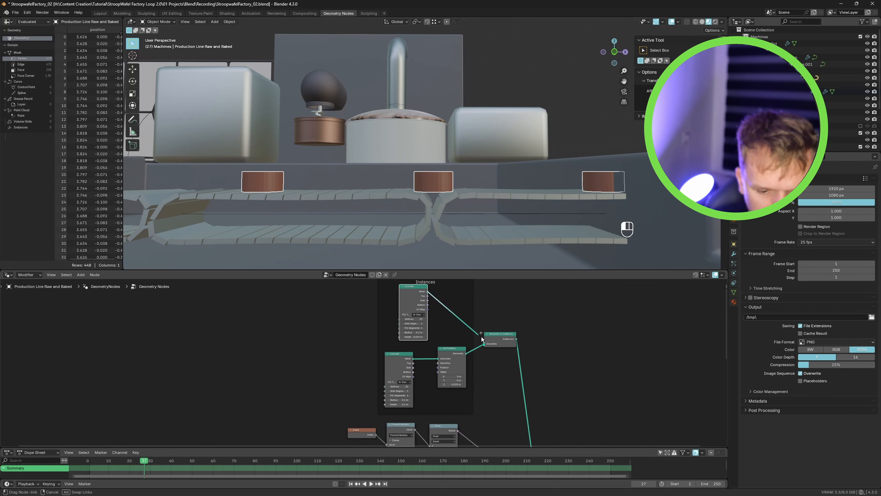
scroll(514, 336, "down", 7)
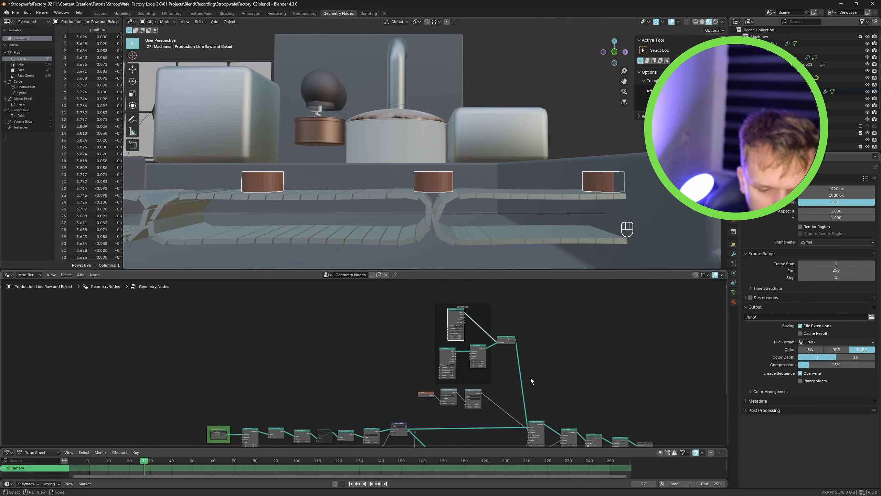
scroll(493, 364, "up", 3)
middle_click_drag(533, 409, 563, 371)
scroll(555, 376, "down", 3)
scroll(486, 355, "up", 10)
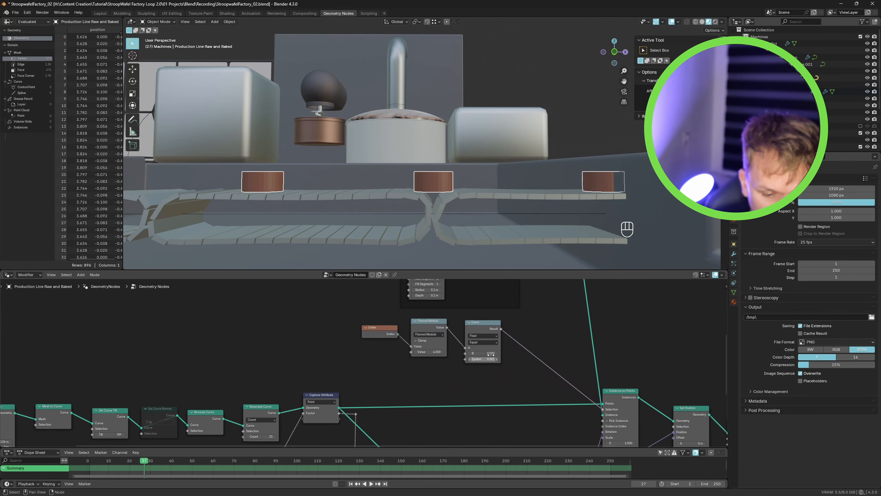
middle_click_drag(505, 315, 496, 375)
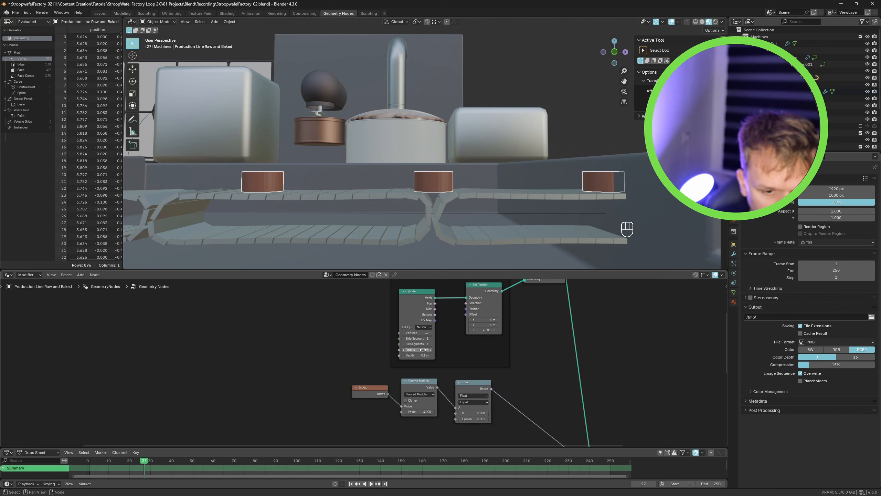
- Narrow the taller cylinder's radius slightly so it sits on the flat base
left_click_drag(424, 349, 420, 349, "shift")
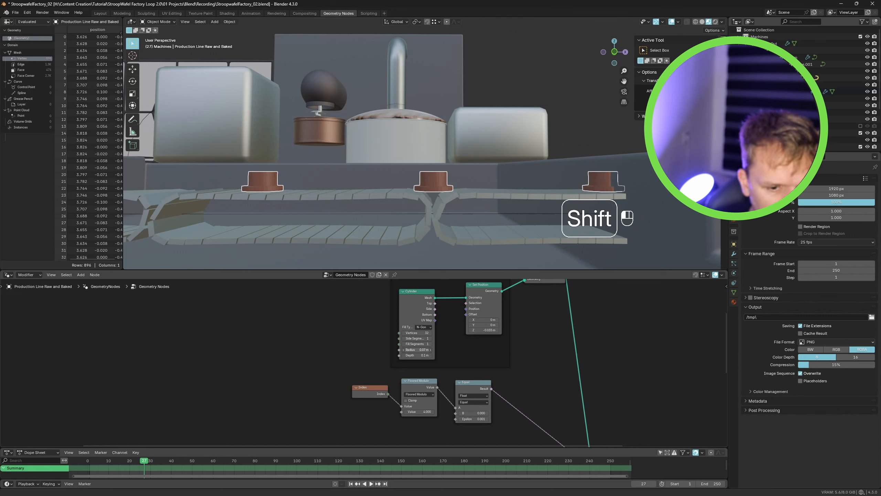
- Move a Set Material node into the link of one cylinder inside the Instances frame
scroll(525, 390, "down", 3)
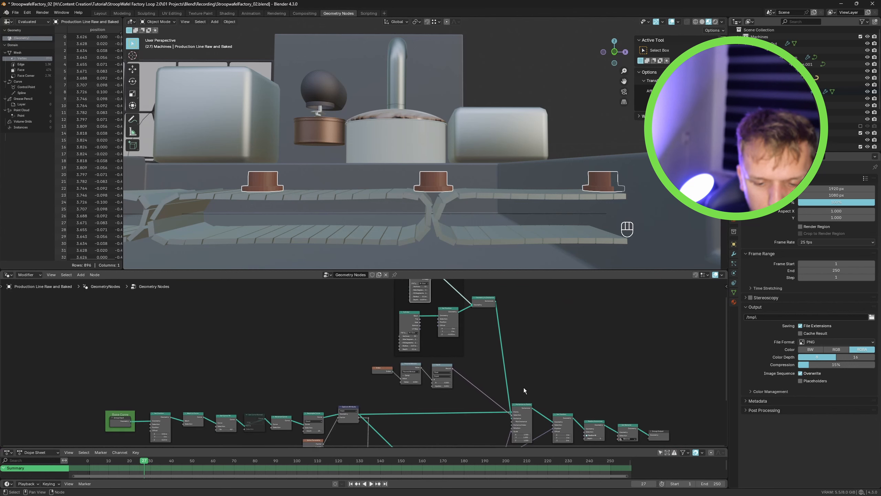
middle_click_drag(524, 390, 487, 349)
left_click_drag(594, 388, 538, 329, "alt")
middle_click_drag(533, 328, 585, 380)
left_click_drag(604, 394, 497, 321)
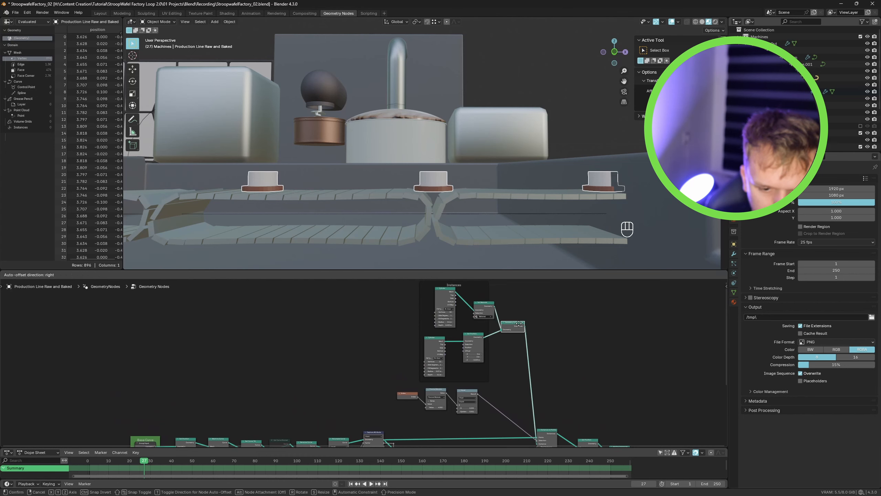
- Duplicate the Set Material node and insert it into the other cylinder's link
scroll(516, 340, "up", 1)
key("shift+d")
left_click(501, 334)
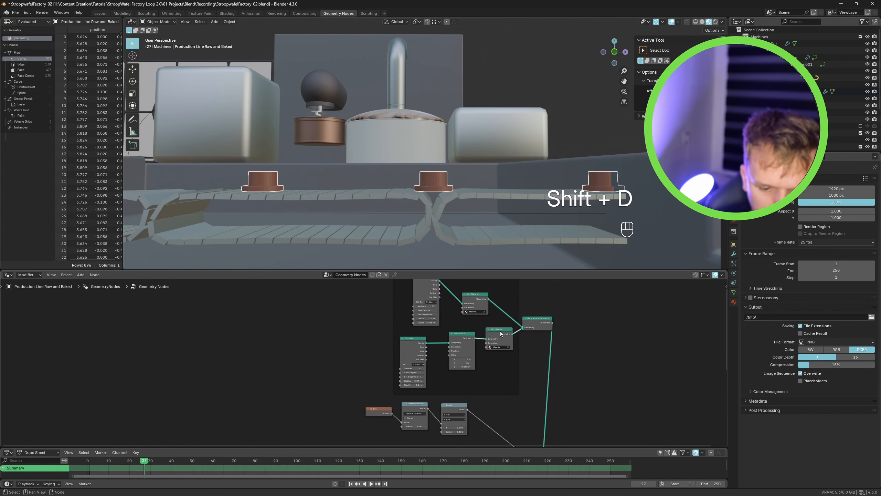
- Switch to the Shading workspace and assign the existing material named Material to the production line object
left_click(228, 13)
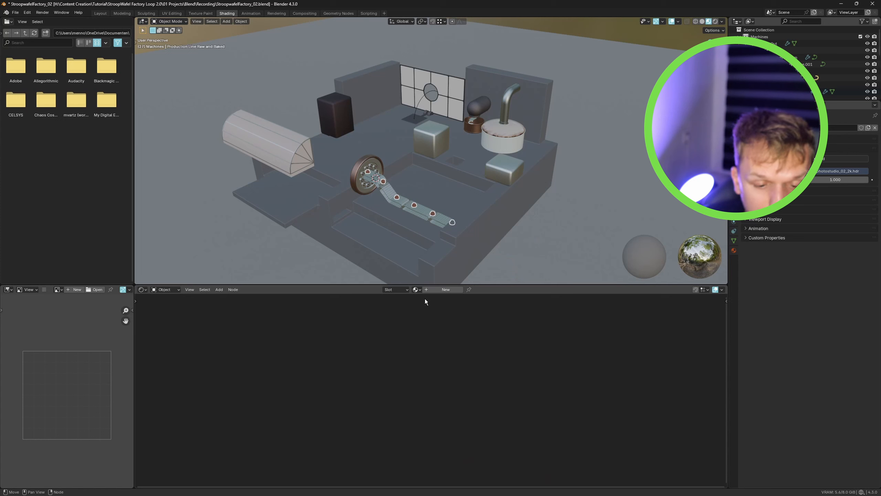
left_click(416, 289)
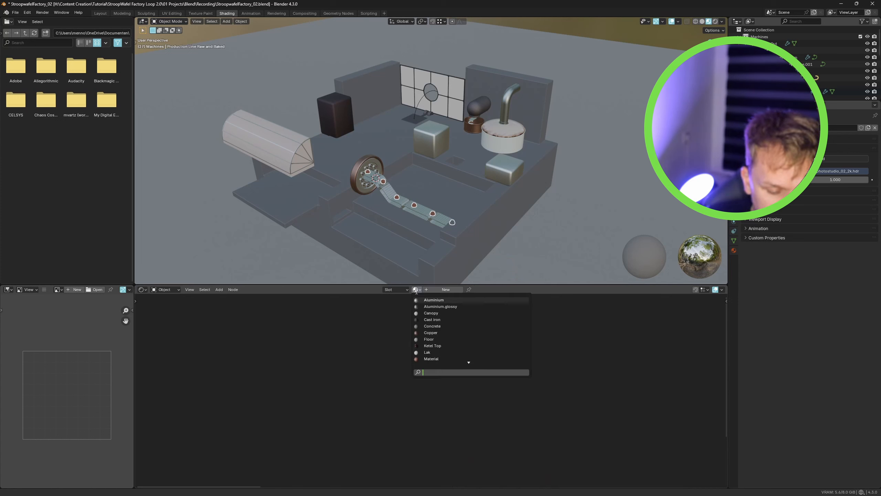
type("mate")
key("Return")
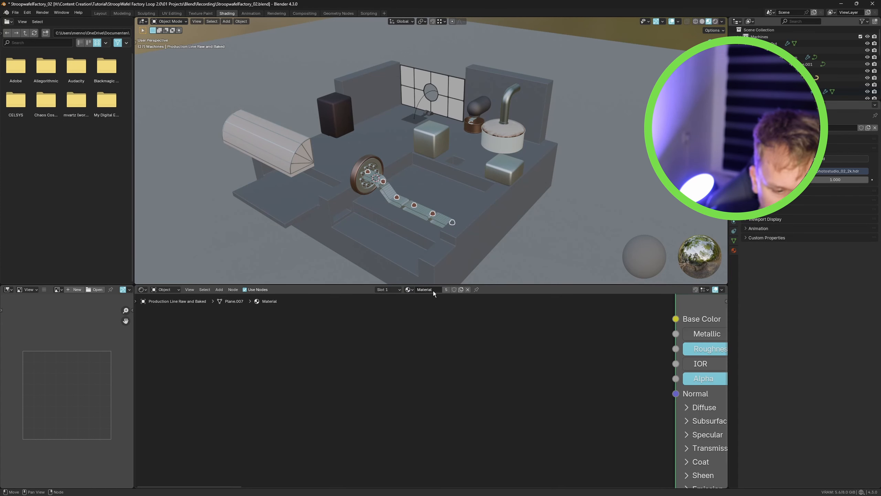
- Rename the assigned material to stroopwafel
double_click(433, 292)
type("stroopwaf")
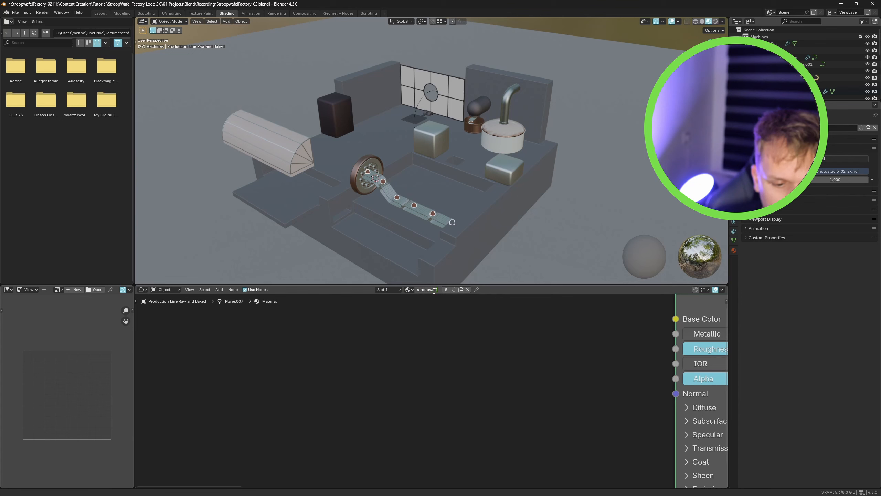
key("BackSpace")
key("BackSpace")
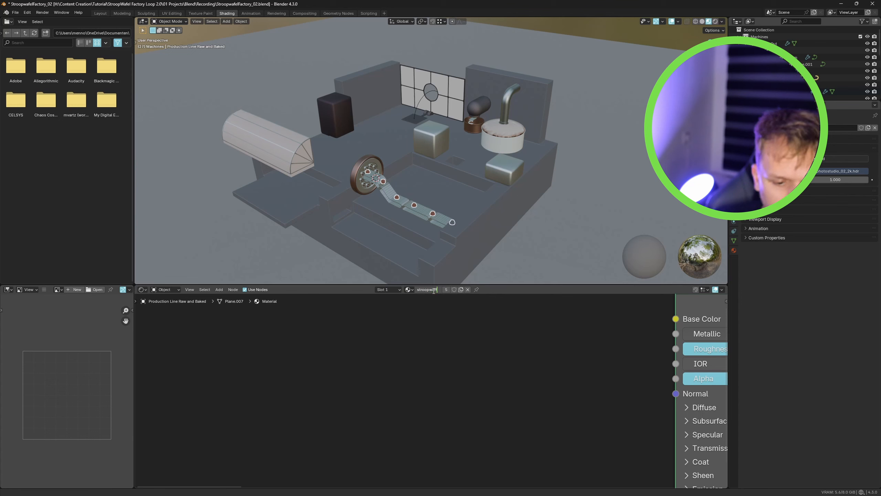
key("Return")
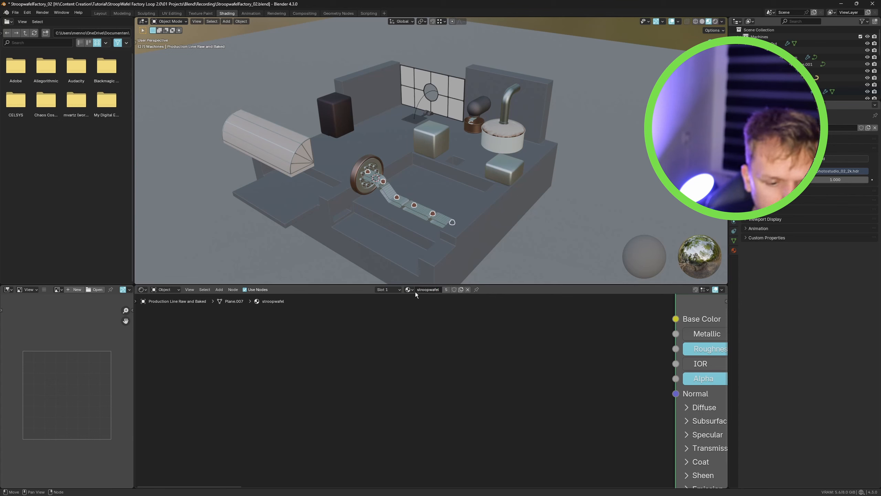
- Select material slot 2 and assign the stroopwafel material to it
left_click(388, 290)
left_click(426, 304)
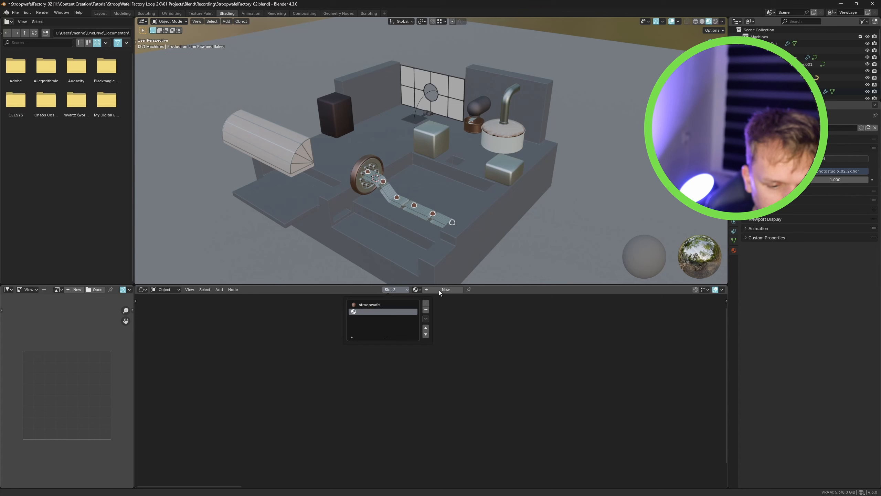
left_click(415, 289)
type("wa")
key("Down")
key("Return")
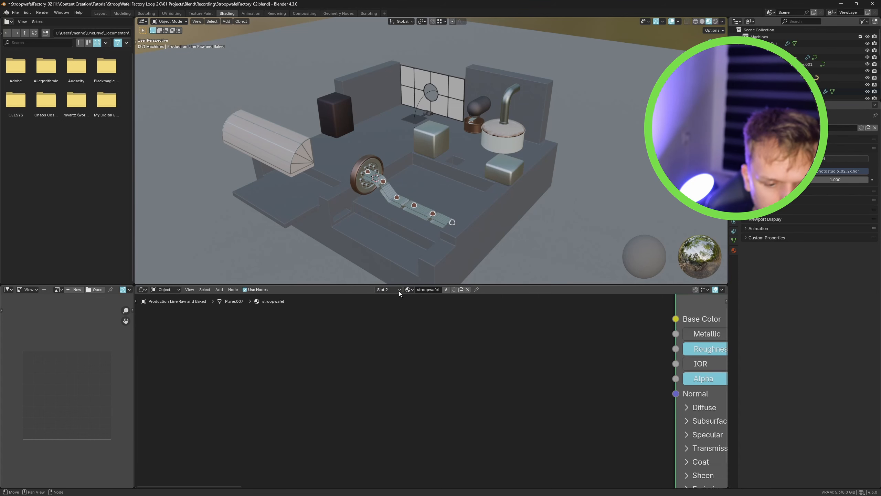
- Make the slot 2 material a single-user copy of stroopwafel
left_click(446, 289)
key("Home")
scroll(429, 368, "up", 3)
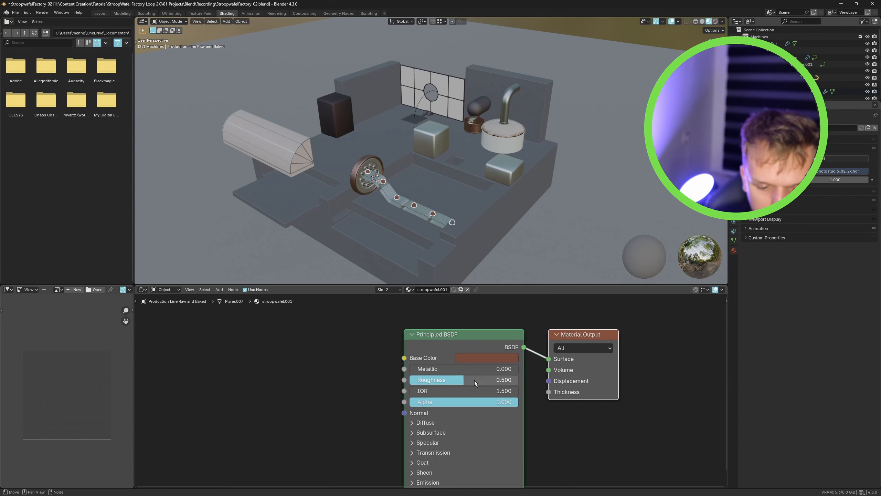
- Lighten the copied material's Base Color by adjusting its saturation and value
left_click(493, 352)
left_click_drag(480, 302, 496, 302)
mouse_move(466, 290)
left_mouse_down()
mouse_move(446, 290)
mouse_move(471, 281)
left_mouse_up()
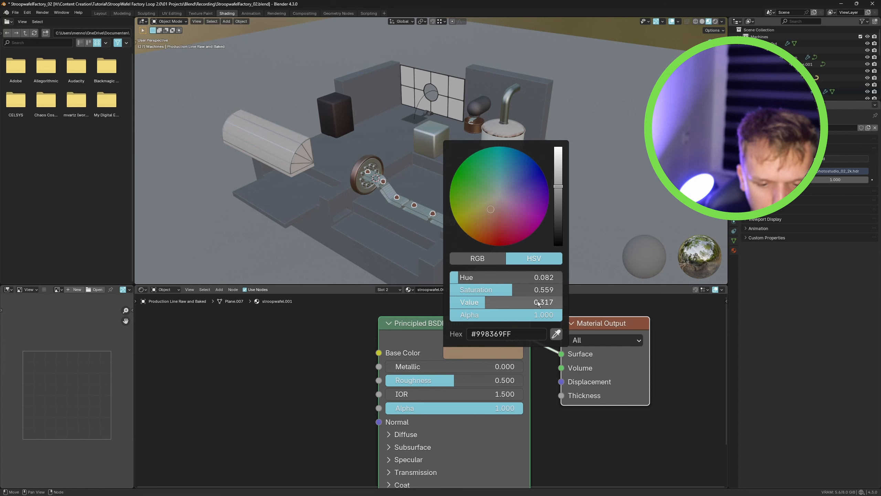
left_click(461, 353)
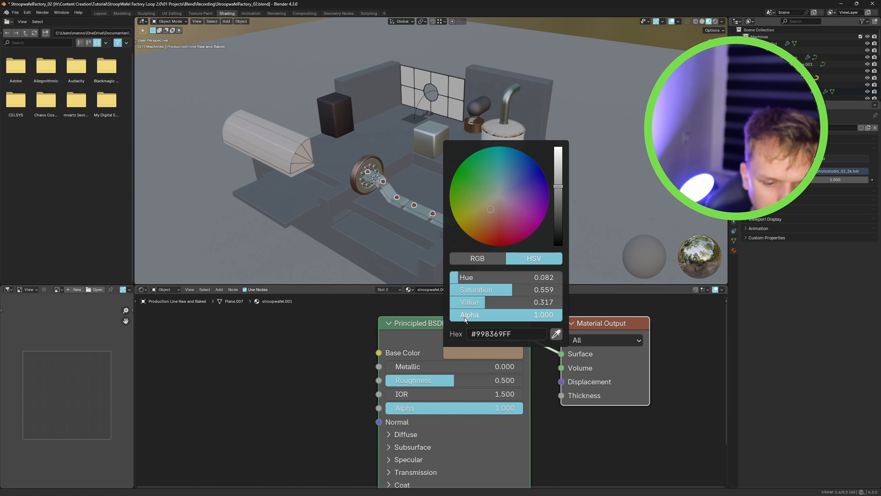
left_click_drag(465, 301, 474, 302)
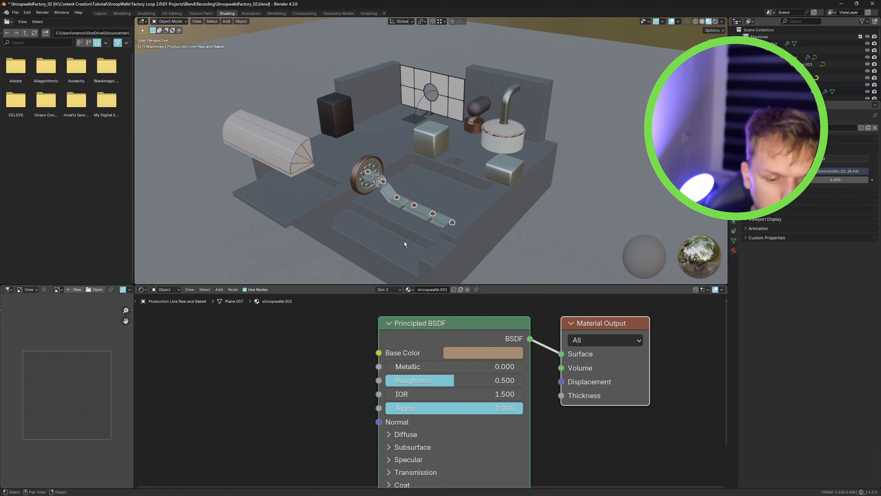
- Rename the copied material to stroopwafel.Rough
double_click(448, 290)
key("BackSpace")
key("BackSpace")
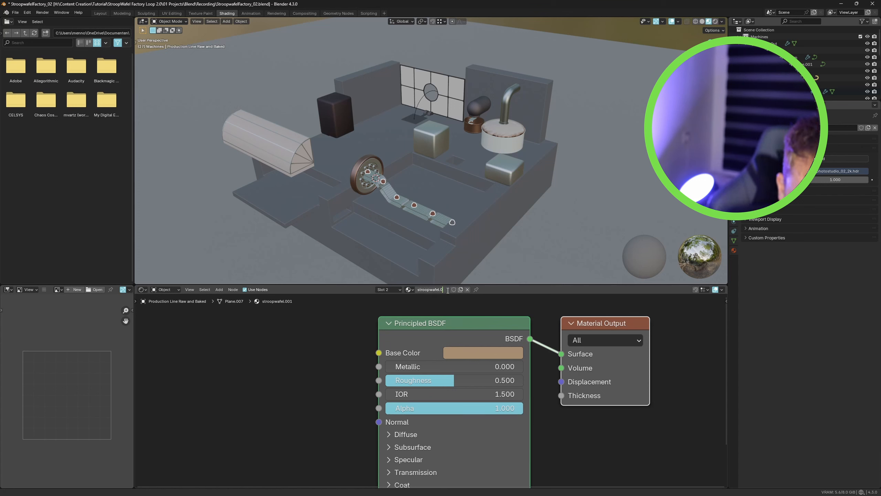
type("Rought")
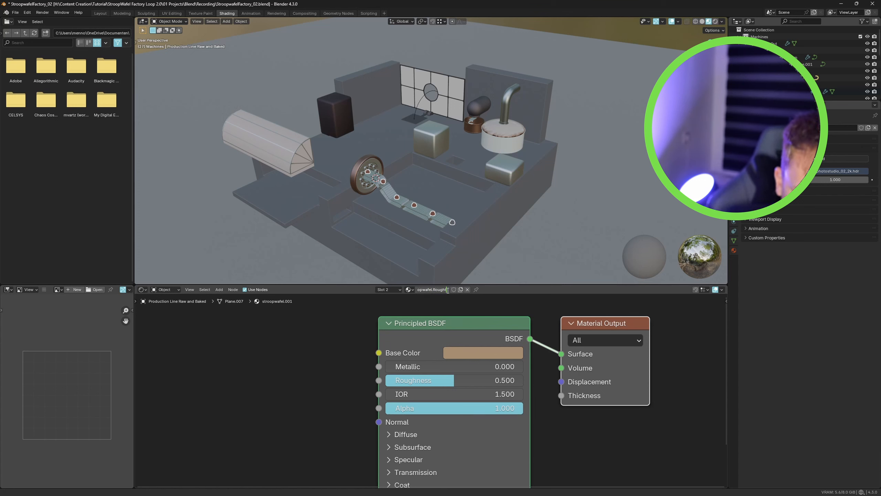
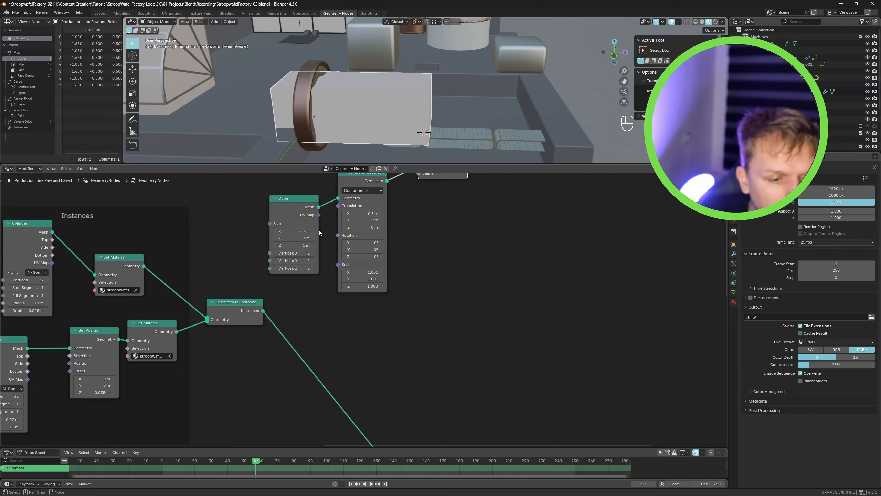
- Set the cube's Z size to 1.1 m and its Transform Geometry Z translation to -0.1 m
middle_click_drag(385, 149, 420, 123, "alt")
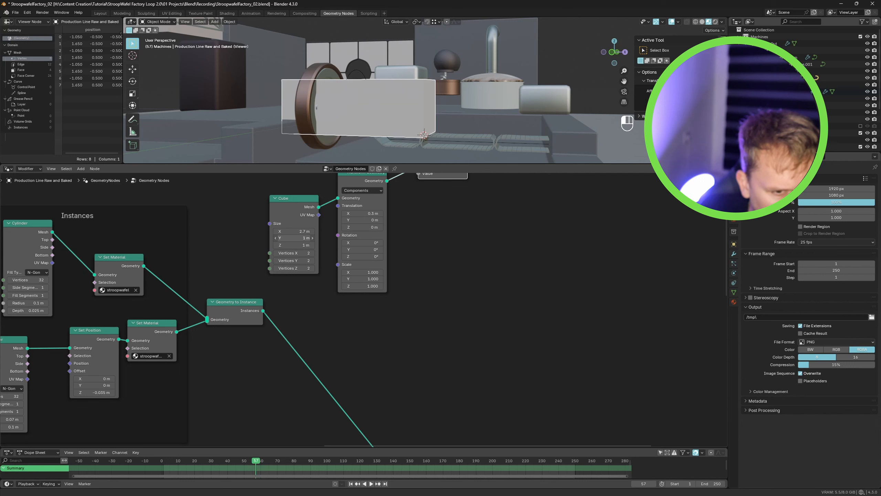
key("ctrl+z")
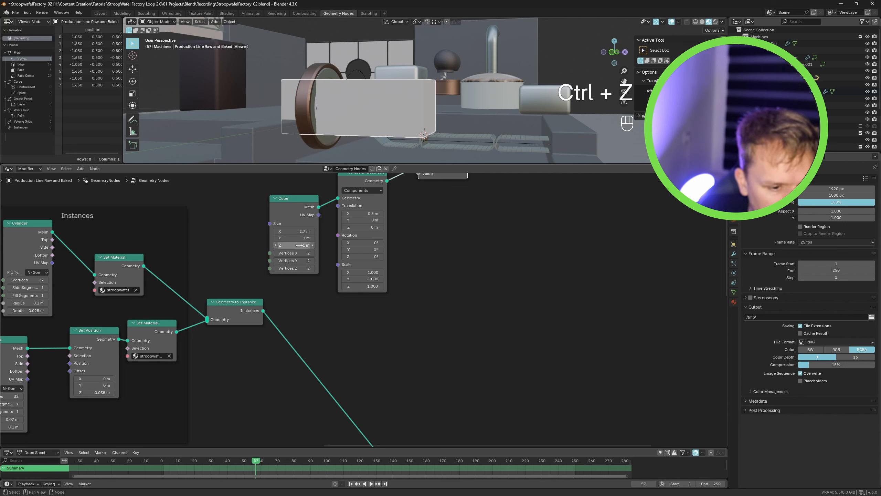
left_click(313, 245)
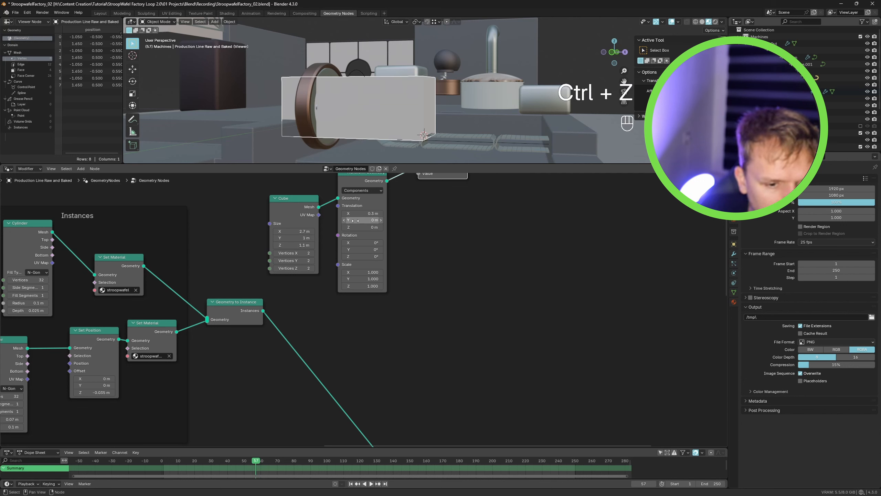
mouse_move(363, 226)
left_mouse_down("ctrl")
mouse_move(370, 227)
mouse_move(360, 227)
left_mouse_up("ctrl")
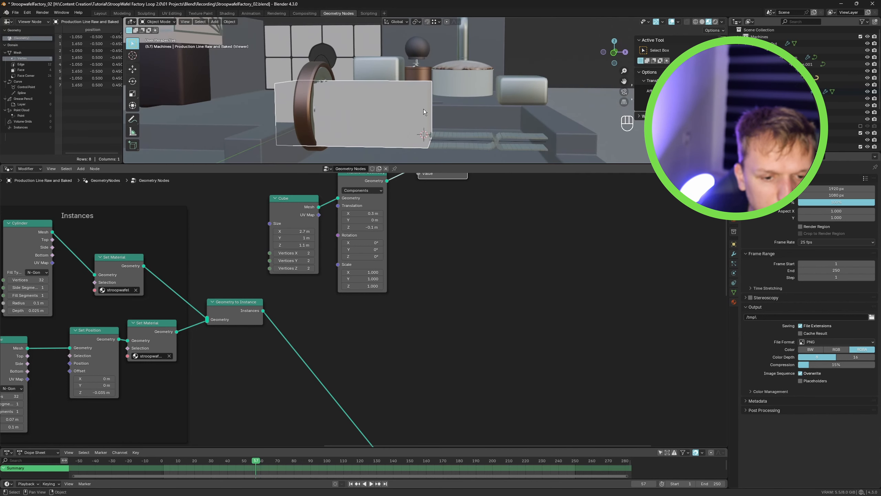
- Delete the Viewer node from the node tree
middle_click_drag(441, 210, 398, 311)
left_click(399, 250)
key("x")
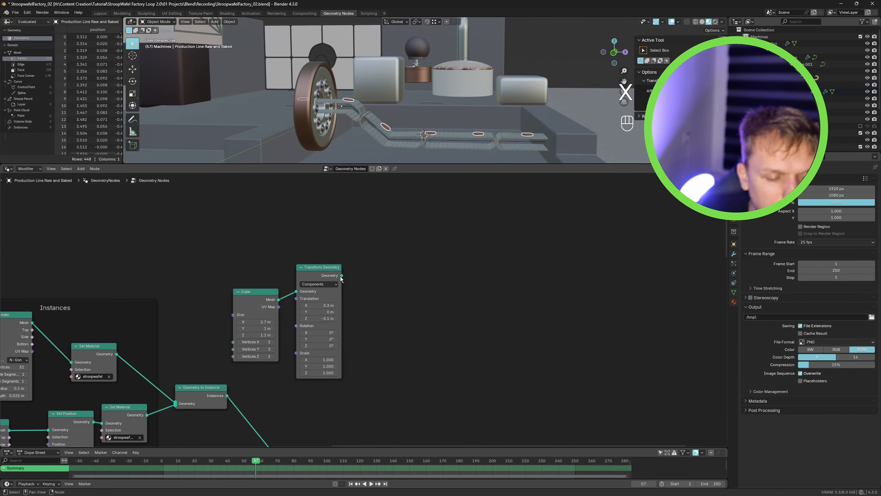
- Add a Raycast node with the transformed cube connected as its Target Geometry and place it beside the cube nodes
left_click_drag(341, 276, 452, 286)
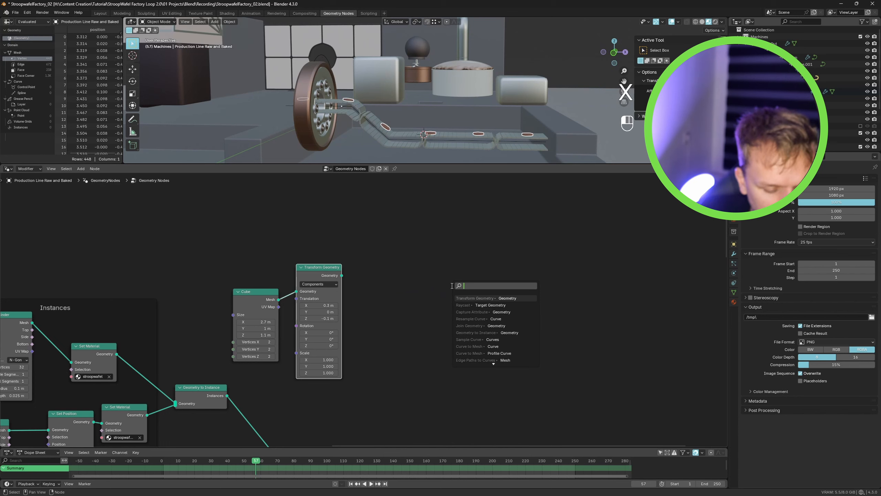
key("Down")
key("Return")
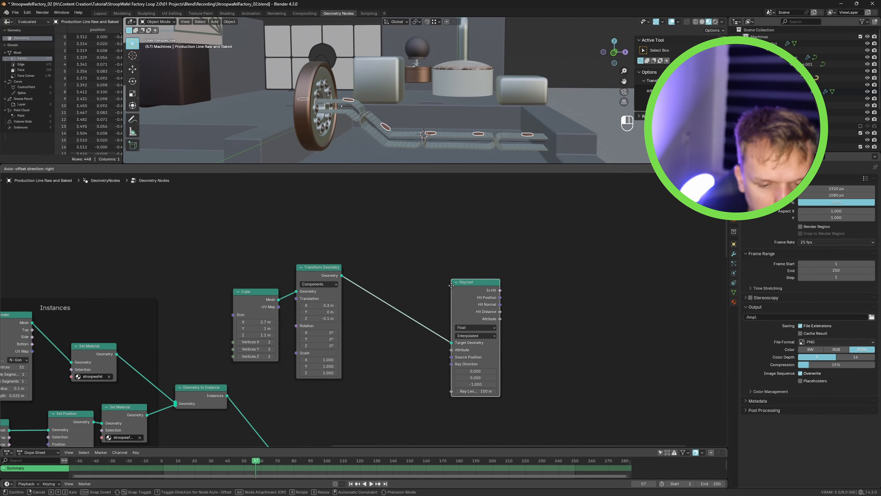
left_click(397, 255)
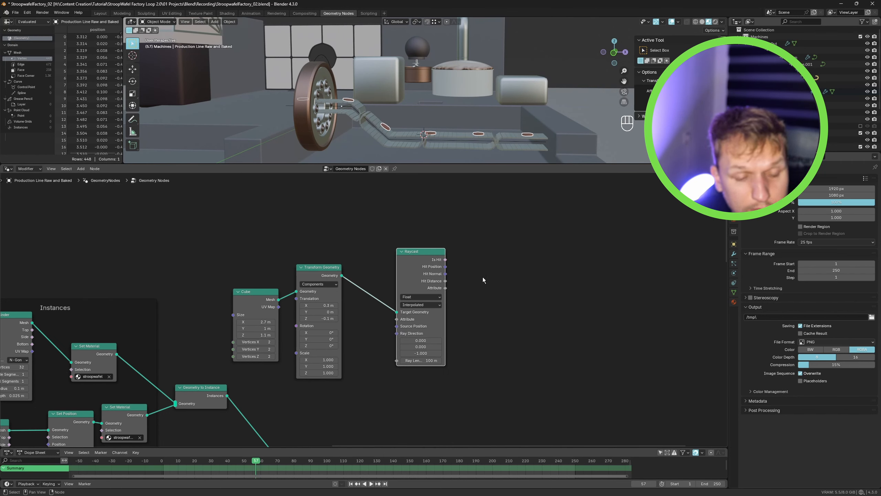
- Select and delete the stray reroute node near the Instance on Points node
scroll(484, 281, "down", 1)
middle_click_drag(484, 291, 473, 282)
scroll(464, 302, "down", 1)
middle_click_drag(449, 336, 507, 276)
left_click(509, 292)
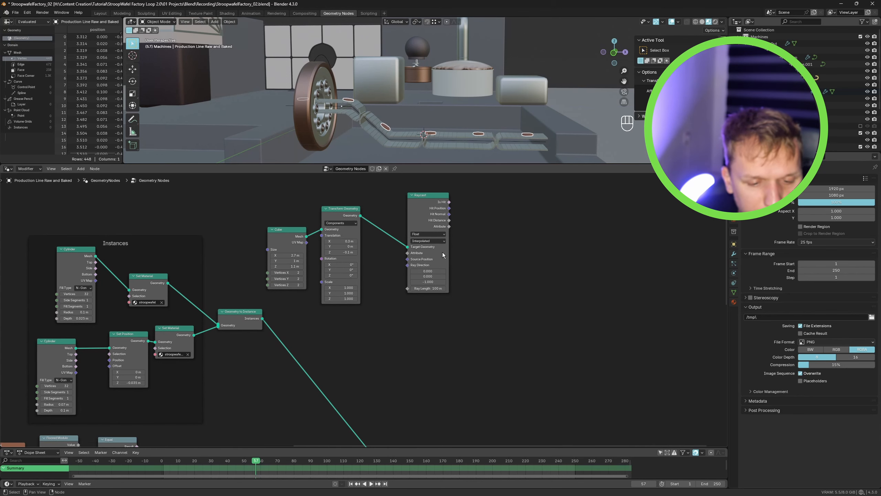
middle_click_drag(413, 333, 425, 263)
middle_click_drag(427, 364, 456, 228)
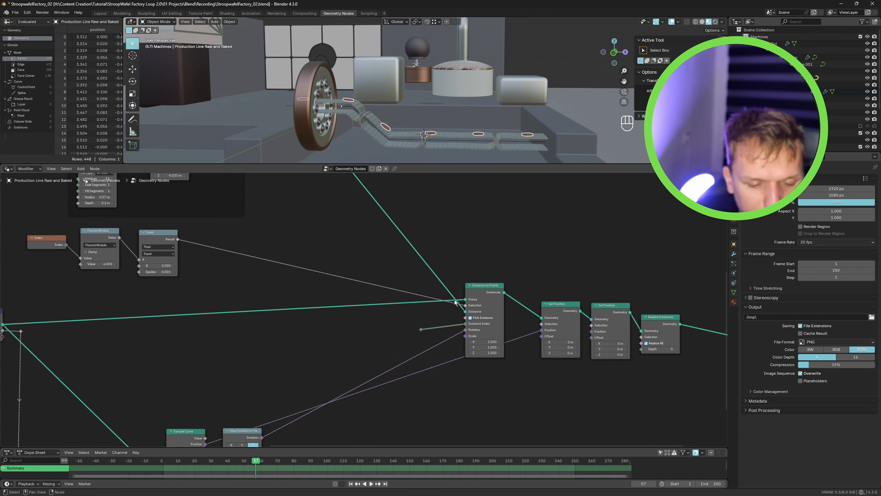
middle_click_drag(351, 434, 397, 345)
key("Delete")
- Add reroute points to the Sample Curve position link and arrange them between Sample Curve and Instance on Points
middle_click_drag(312, 373, 342, 398)
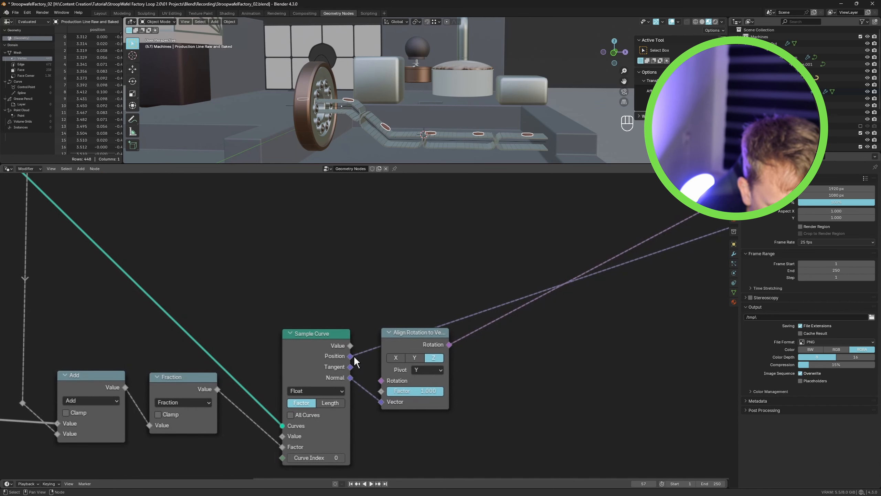
left_click_drag(643, 236, 616, 236)
right_click_drag(493, 334, 488, 289, "shift")
key("g")
left_click(375, 298)
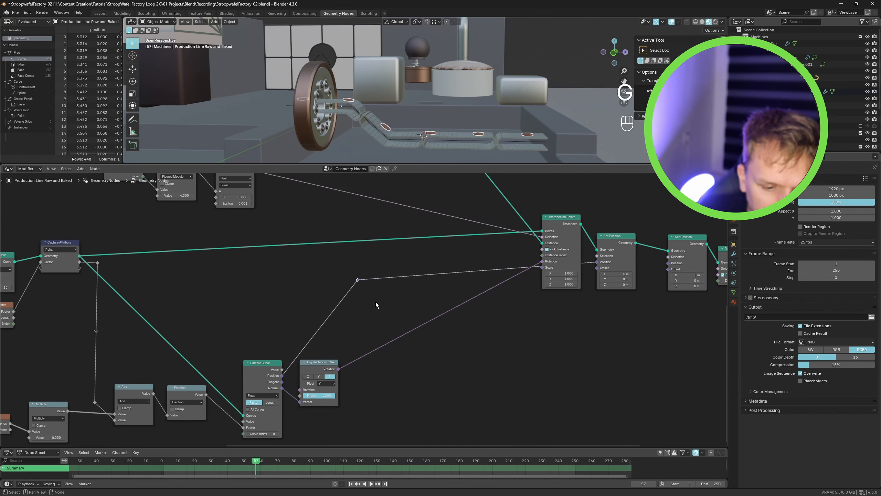
right_click_drag(434, 258, 447, 291, "shift")
key("g")
left_click(595, 317)
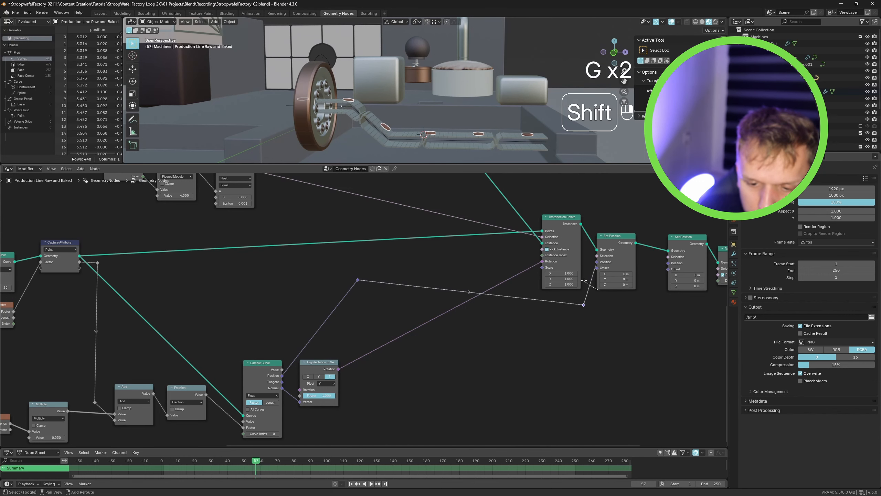
right_click_drag(600, 292, 583, 284, "shift")
key("g")
left_click(585, 265)
- Connect the sampled curve position reroute to the Raycast node's Source Position input
middle_click_drag(446, 304, 460, 394)
scroll(421, 376, "down", 3)
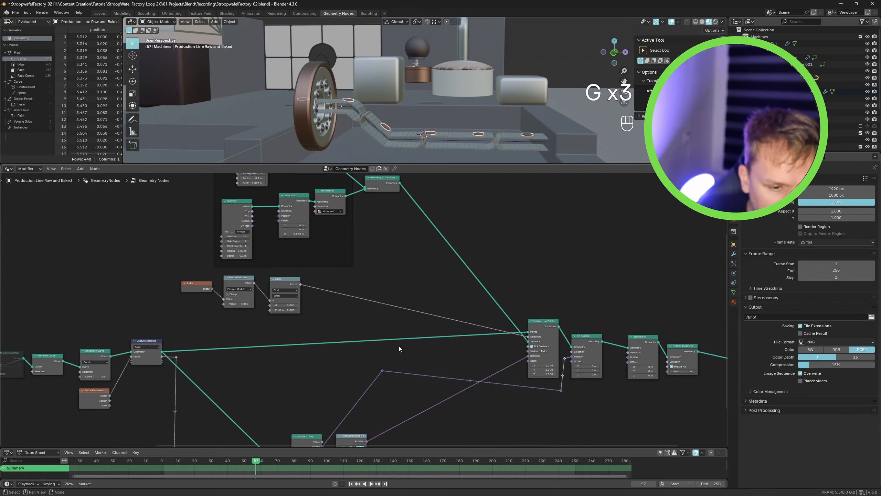
middle_click_drag(399, 352, 390, 391)
left_click_drag(374, 407, 507, 189)
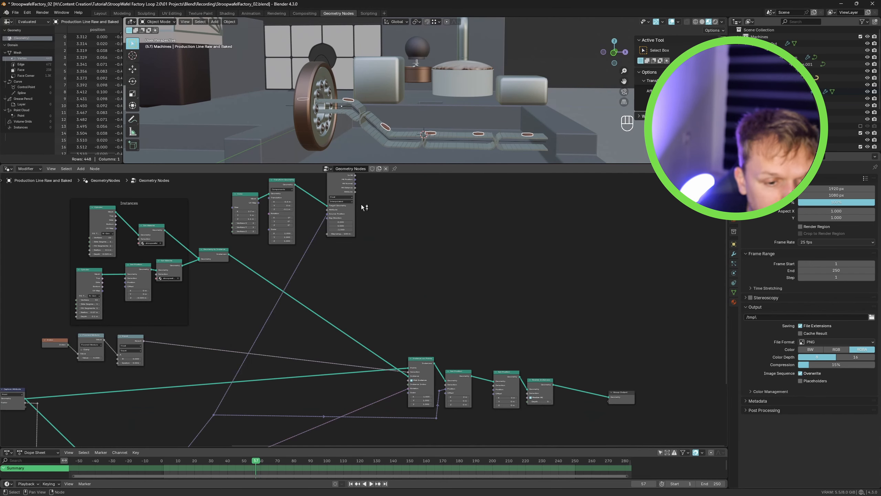
middle_click_drag(375, 233, 390, 272)
scroll(366, 223, "up", 10)
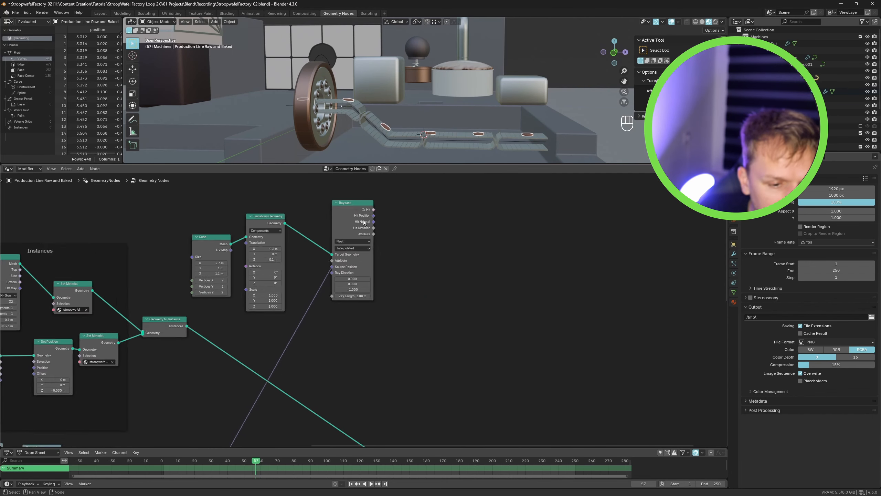
scroll(368, 220, "down", 3)
scroll(370, 216, "down", 3)
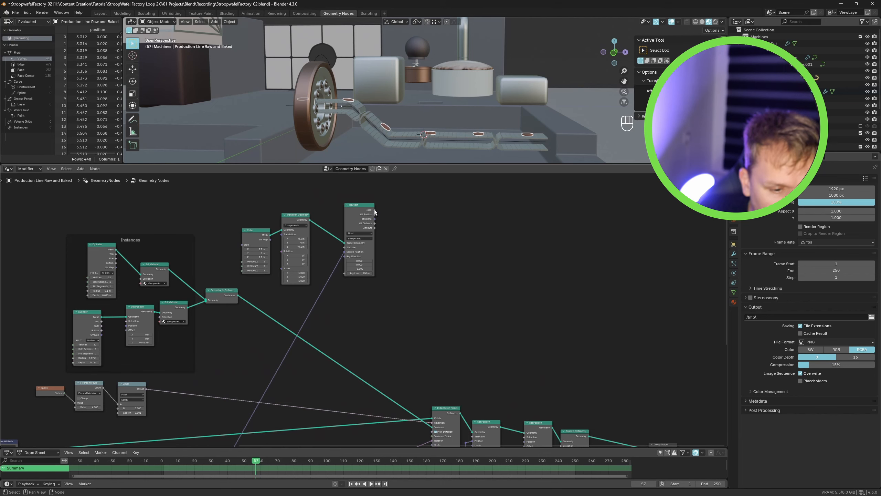
- Connect the Raycast node's Is Hit output to the Instance Index input of Instance on Points
left_click_drag(375, 211, 436, 415)
scroll(444, 420, "up", 4)
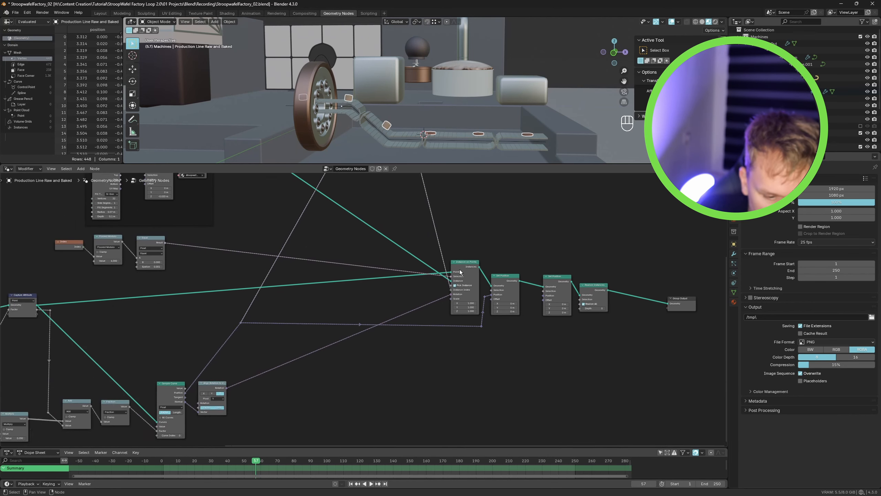
scroll(451, 306, "down", 1)
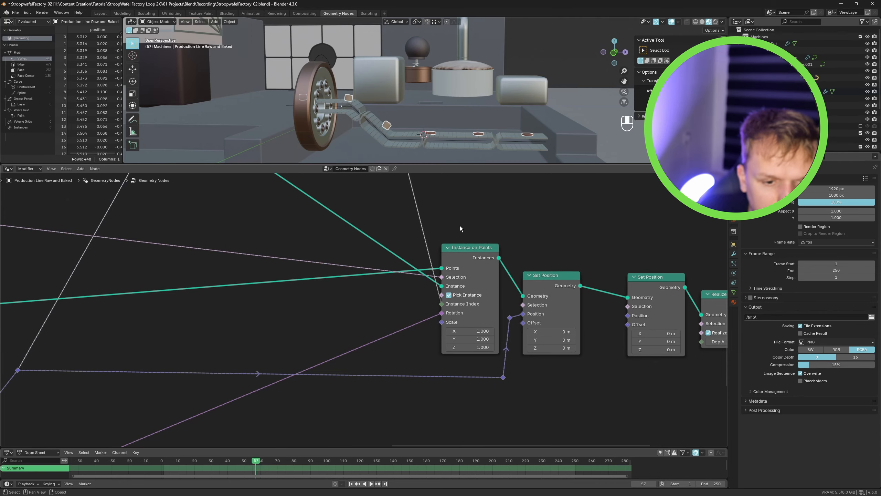
middle_click_drag(487, 215, 469, 379)
scroll(365, 222, "down", 10)
middle_click_drag(365, 221, 376, 342)
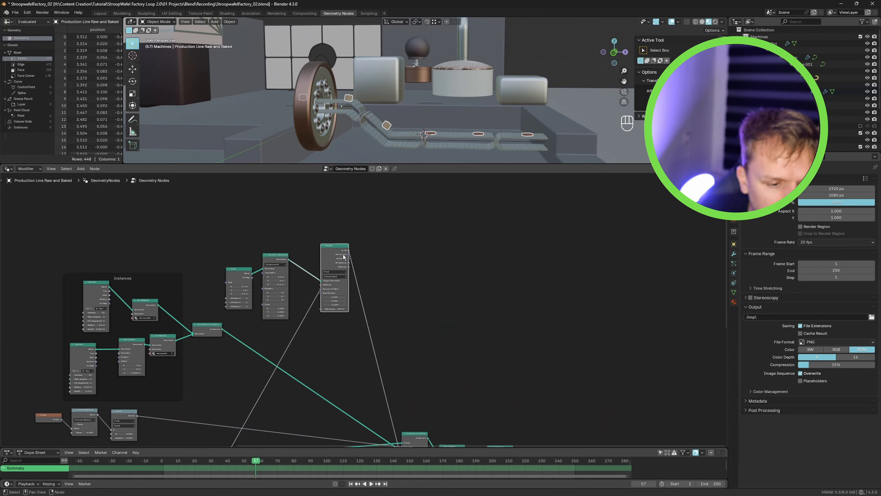
scroll(285, 264, "up", 9)
scroll(282, 271, "down", 13)
middle_click_drag(333, 312, 295, 282)
scroll(245, 245, "up", 2)
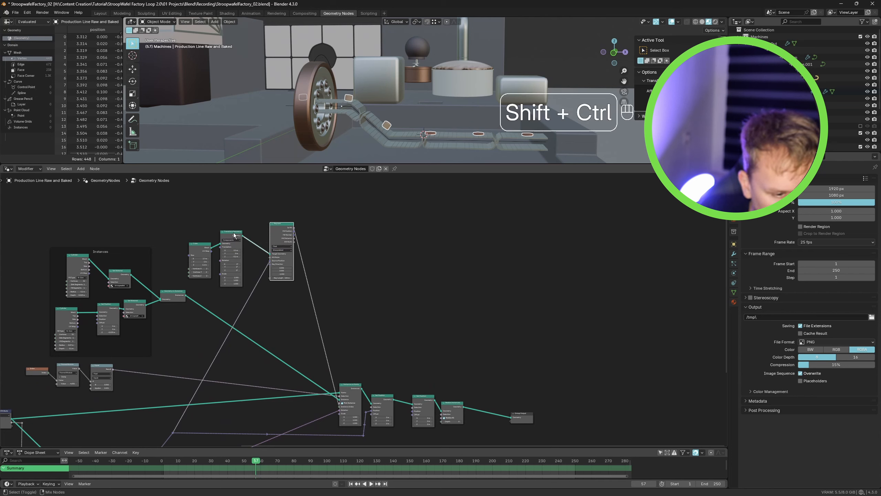
- Preview the transformed raycast cube together with the conveyor output through a Viewer node
right_click_drag(239, 238, 523, 418, "ctrl+shift")
left_click_drag(523, 418, 583, 402)
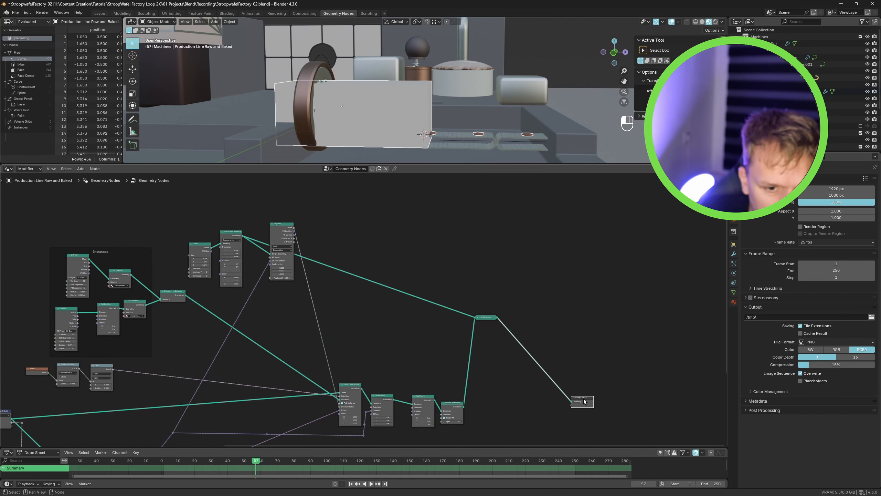
scroll(419, 92, "up", 2)
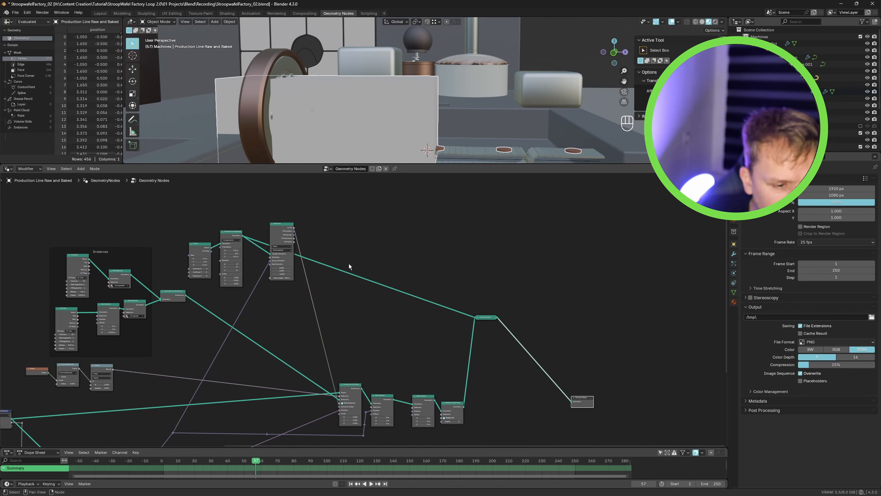
- Insert a Delete Geometry node on the cube's link to the viewer and set its mode to Only Faces
key("shift+a")
type("dele")
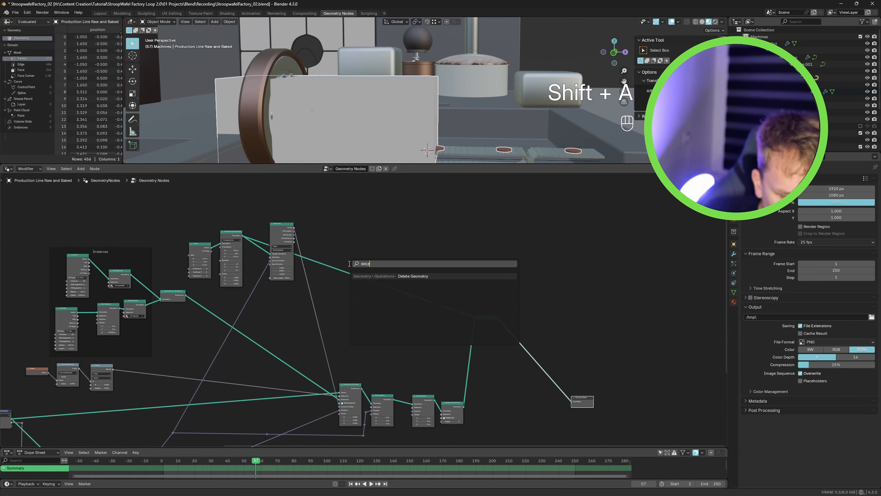
key("Return")
left_click(350, 267)
scroll(363, 283, "up", 2)
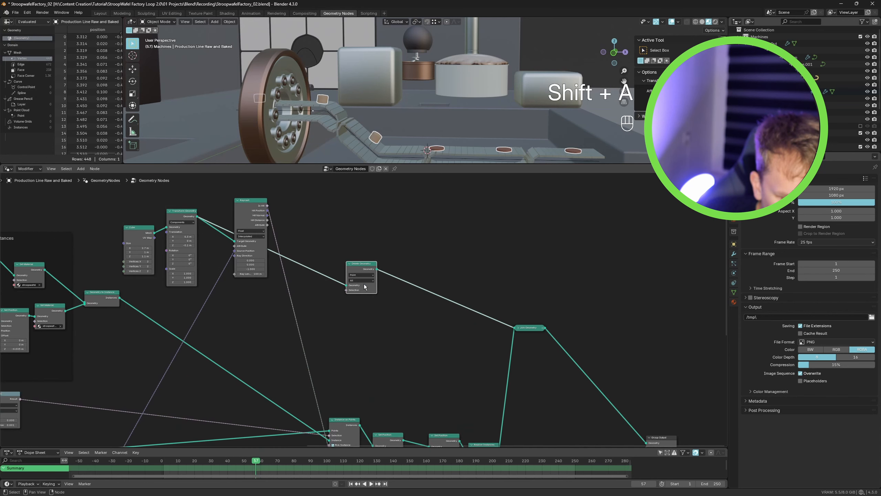
left_click(361, 280)
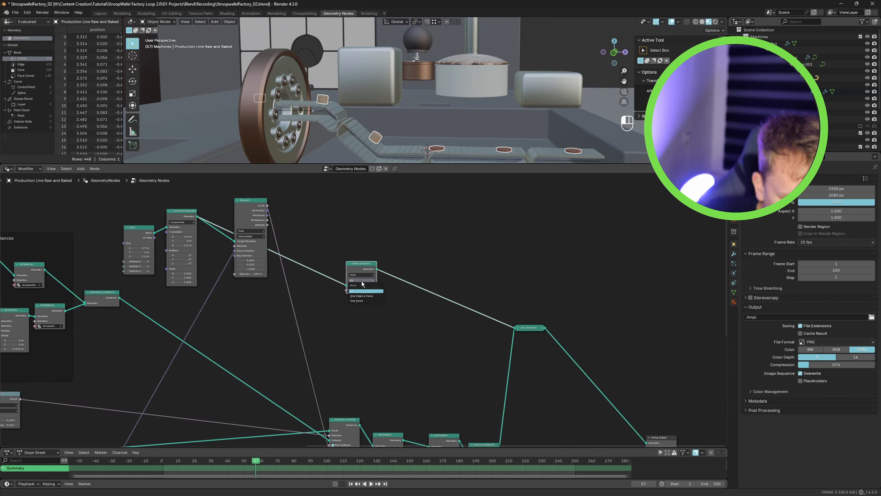
left_click(371, 300)
scroll(459, 156, "down", 4)
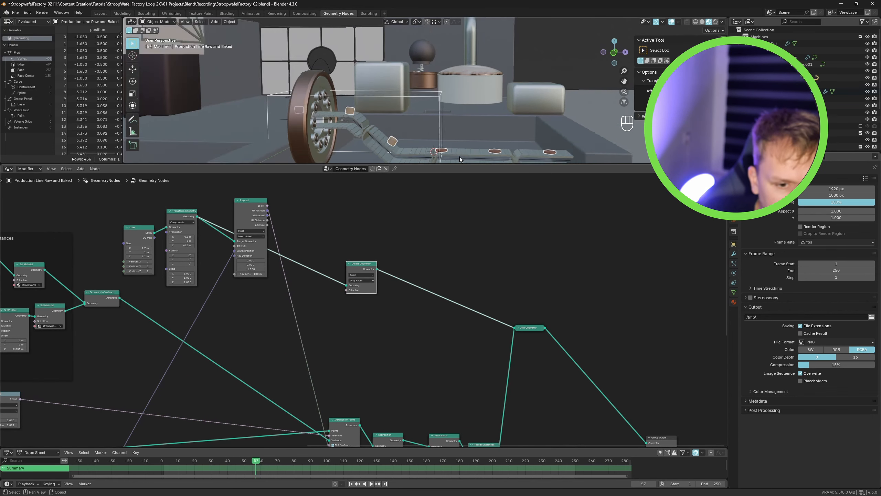
- Lower the Transform Geometry X translation to shift the raycast cube along the belt
middle_click_drag(455, 105, 439, 116, "alt")
scroll(417, 120, "down", 3)
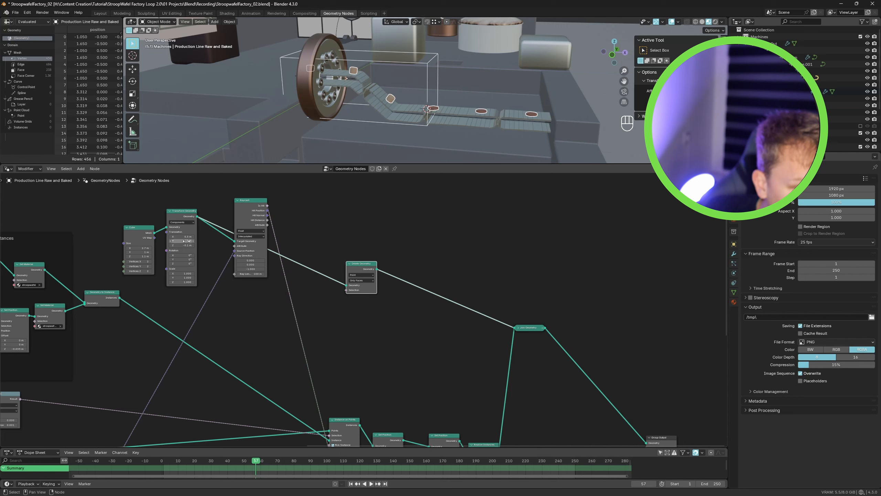
mouse_move(183, 237)
left_mouse_down()
mouse_move(229, 237)
mouse_move(177, 237)
left_mouse_up()
left_click_drag(445, 109, 444, 100, "alt")
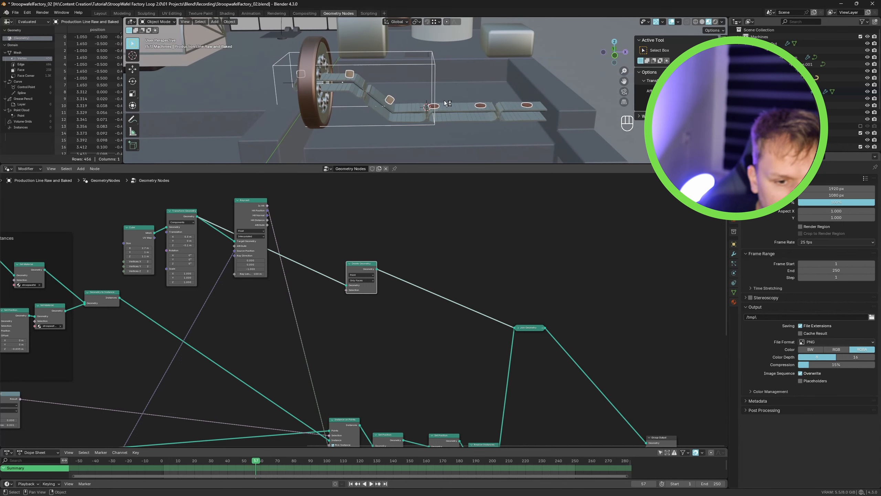
left_click_drag(180, 236, 172, 237, "shift")
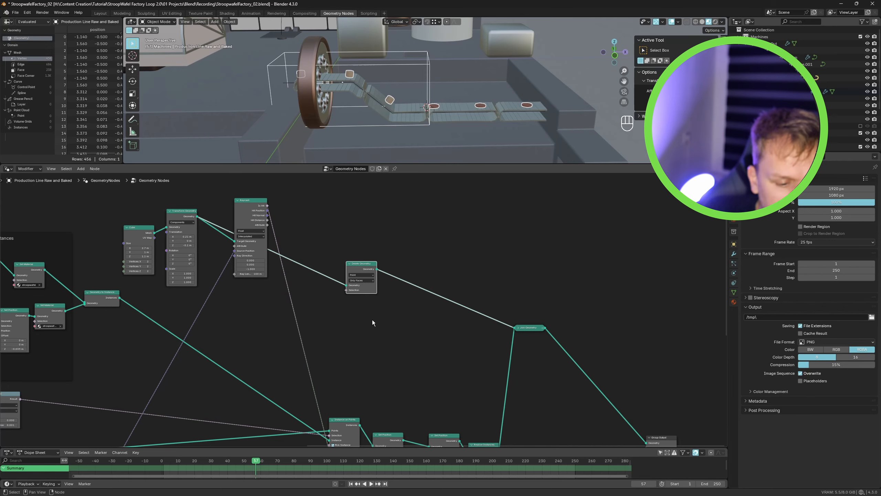
- Play the animation to check the instance switching on the belt
scroll(371, 320, "down", 4)
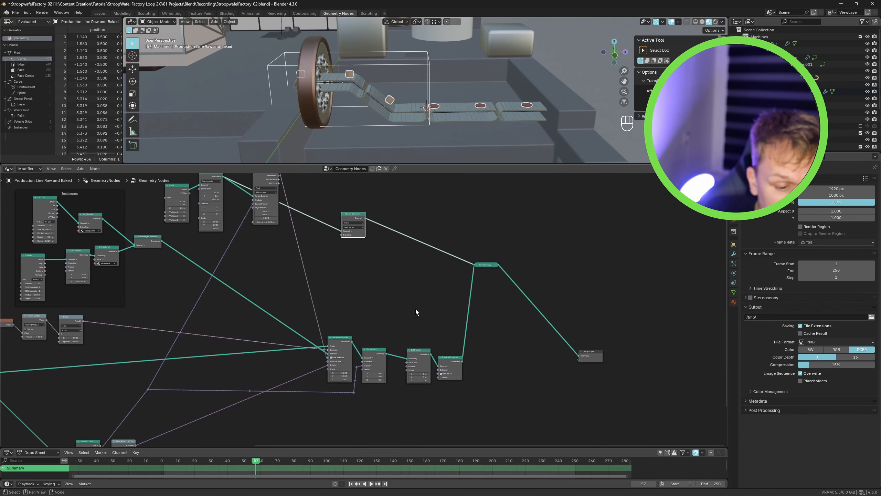
key("space")
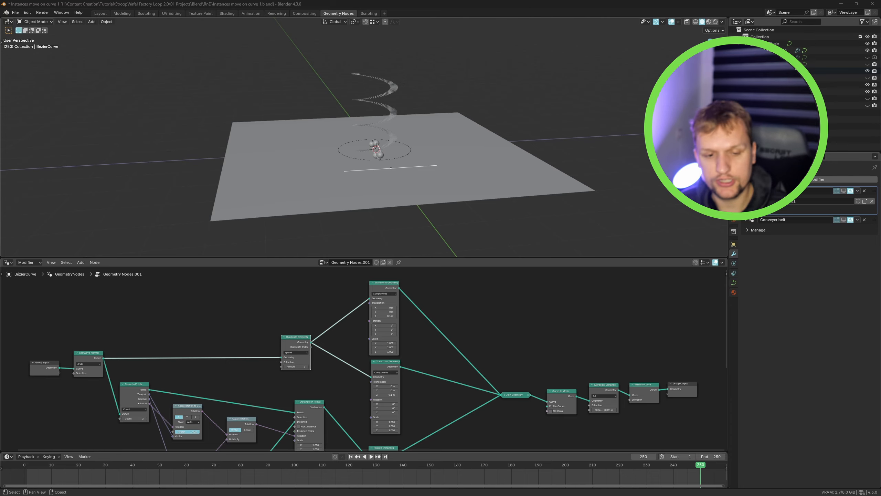
- Maximize the node editor in the instances-on-curve file and inspect its node setup
key("ctrl+space")
scroll(364, 294, "up", 3)
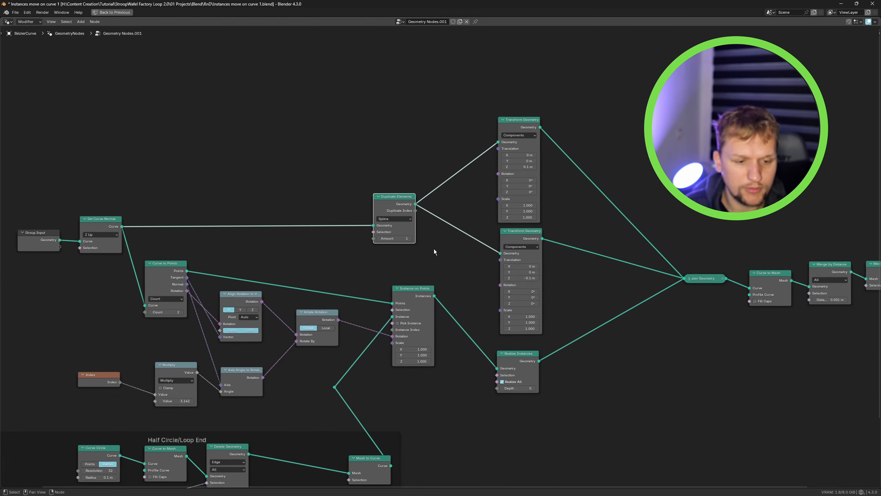
middle_click_drag(302, 260, 412, 324)
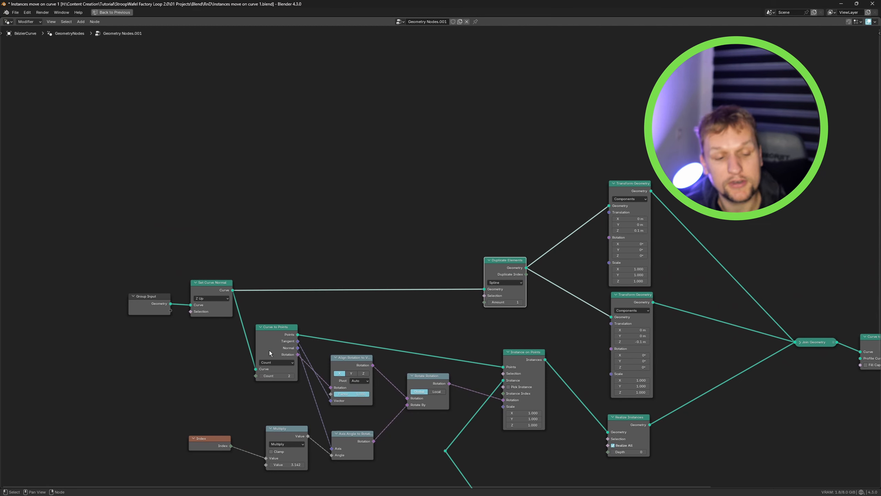
key("b")
left_click_drag(184, 322, 126, 405)
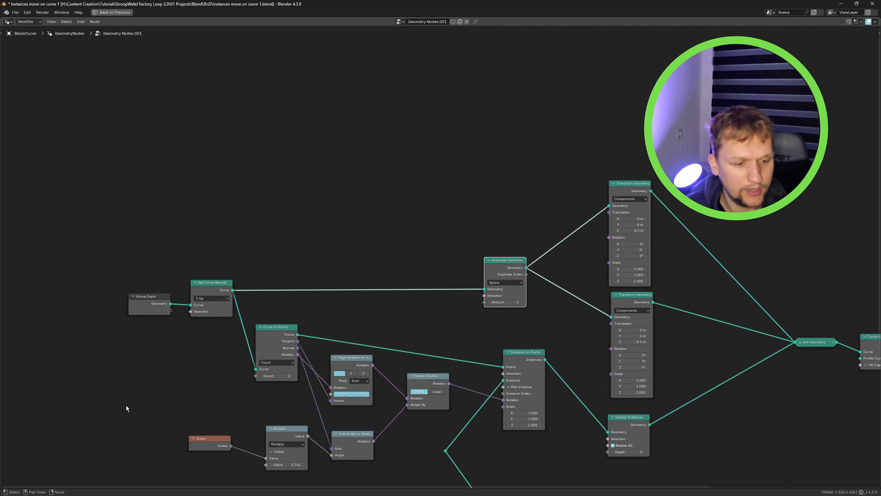
left_click_drag(207, 289, 217, 284)
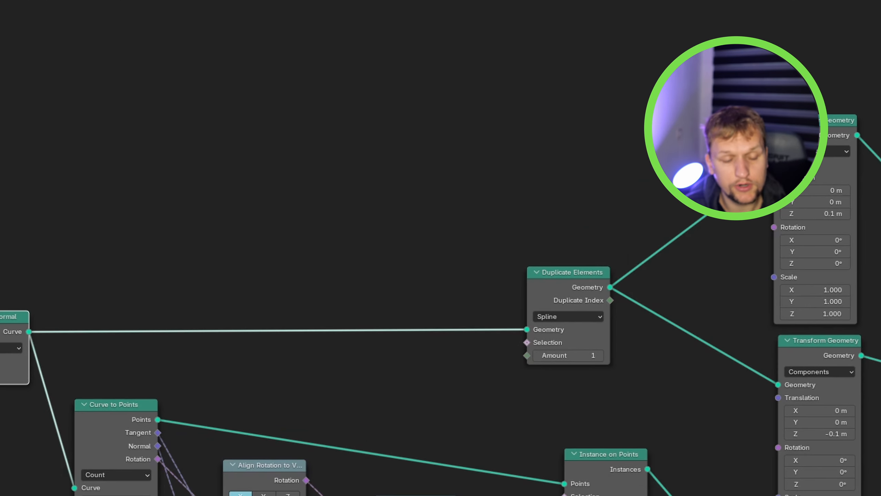
- Survey the Duplicate Elements and Transform Geometry branch of the node tree, then restore the normal editor layout
mouse_move(562, 281)
left_mouse_down()
mouse_move(548, 279)
mouse_move(553, 284)
left_mouse_up()
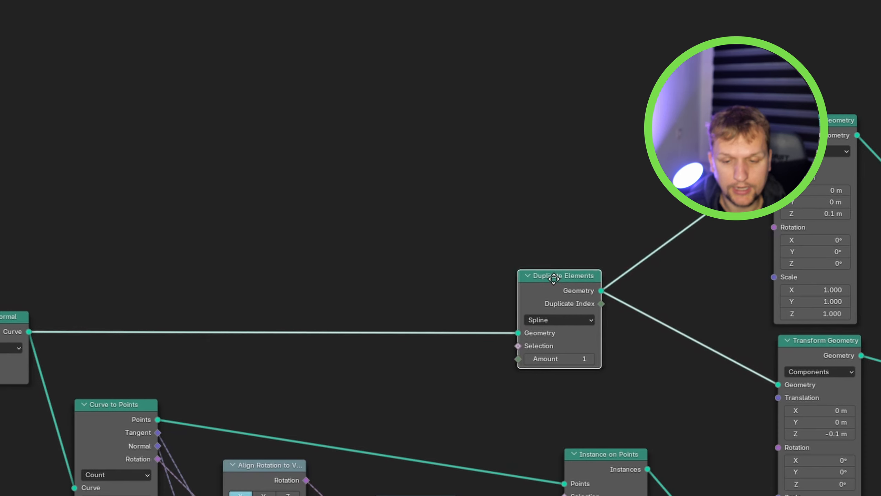
right_click(554, 283)
left_click_drag(825, 122, 834, 117)
middle_click_drag(880, 114, 849, 96)
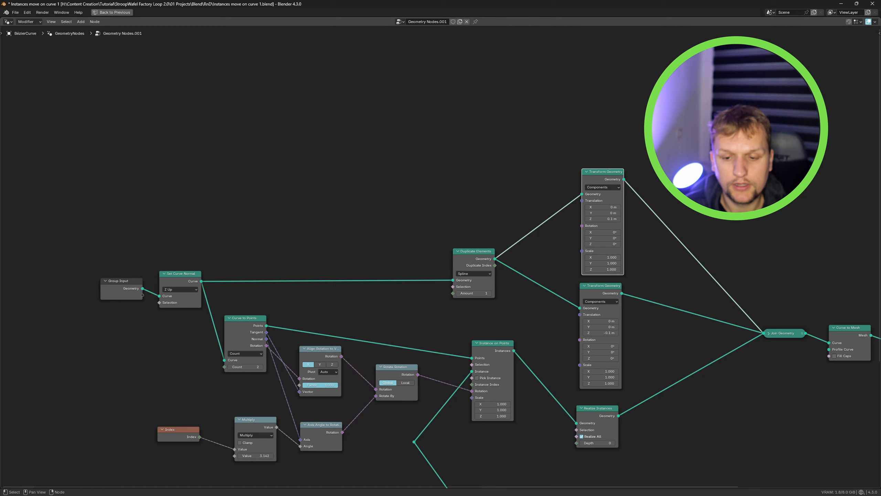
key("alt+a")
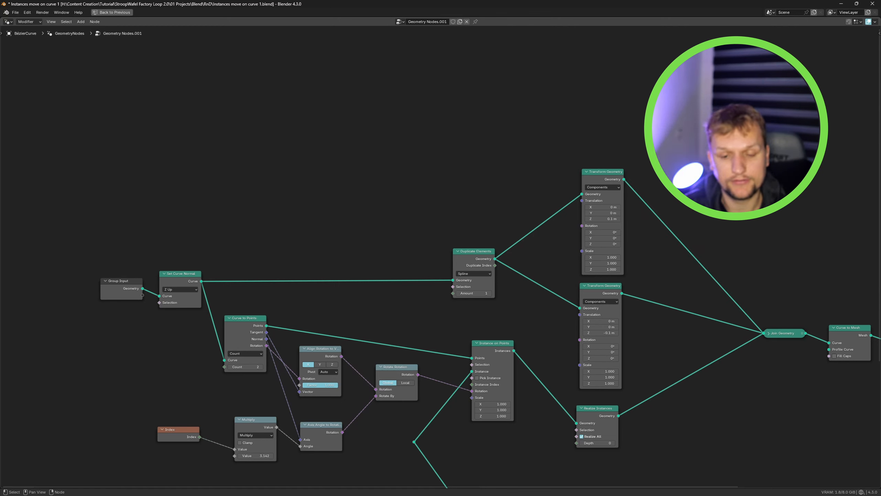
key("ctrl+space")
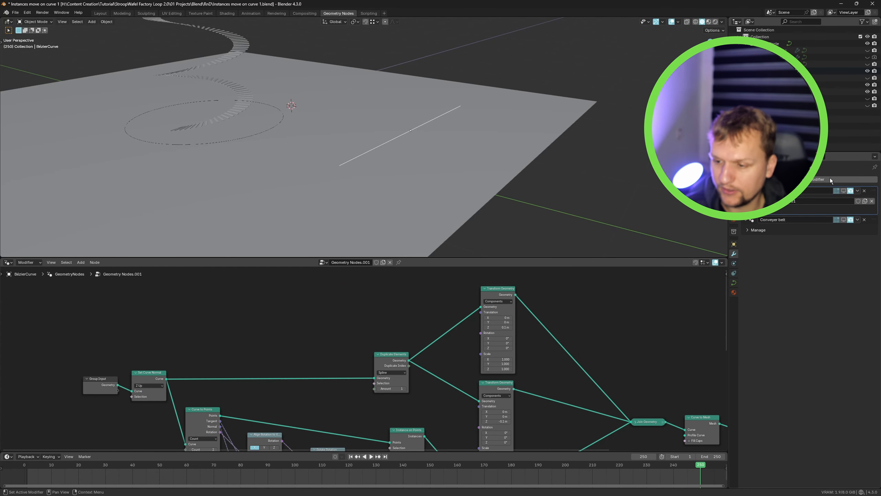
- Enable the modifier's viewport display and examine the belt curve's control points in Edit Mode
left_click(843, 191)
middle_click_drag(464, 100, 458, 110)
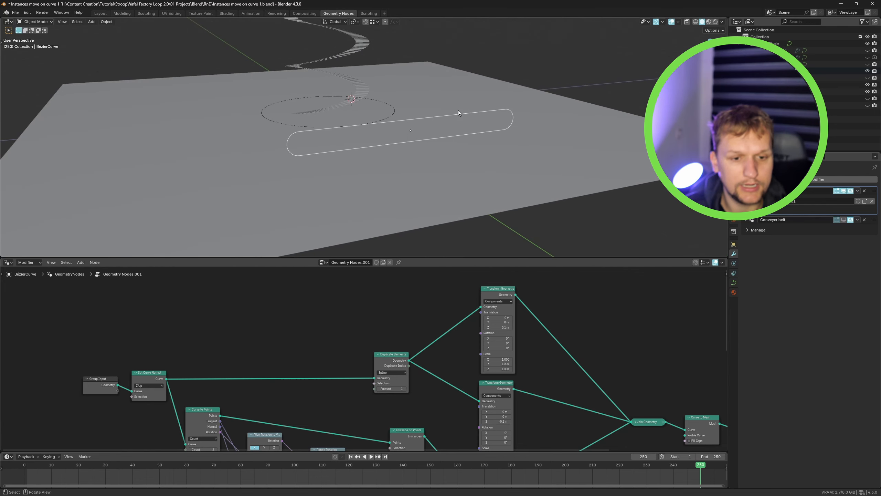
scroll(397, 135, "up", 2)
key("Tab")
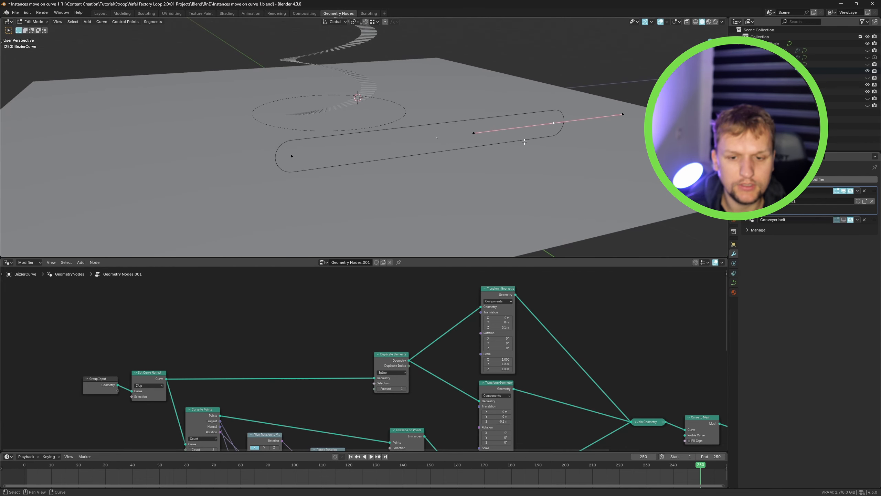
key("g")
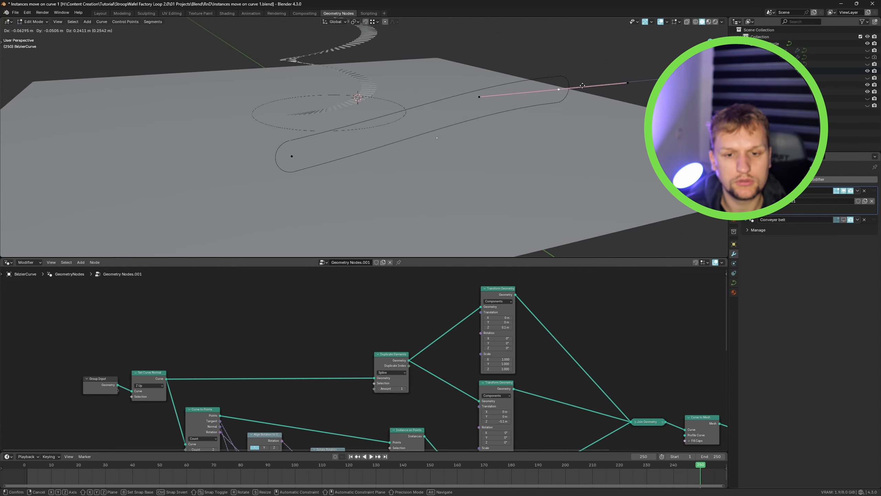
right_click(569, 99)
key("Tab")
- Maximize the node editor again and inspect the Half Circle/Loop End frame of nodes
middle_click_drag(300, 418, 399, 354)
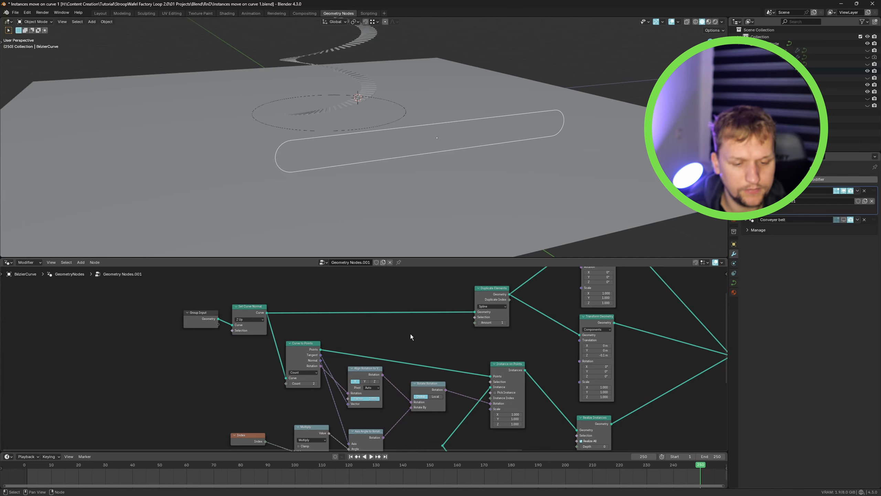
scroll(410, 333, "down", 1)
key("ctrl+space")
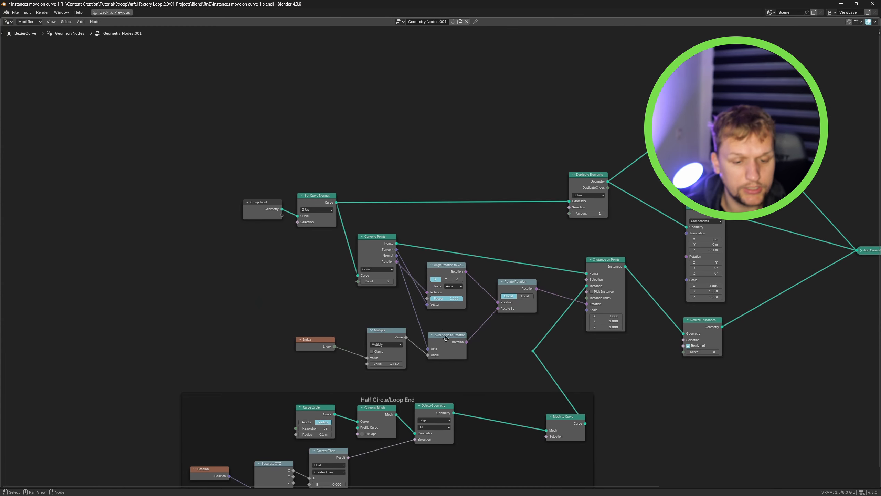
middle_click_drag(390, 404, 390, 280)
scroll(391, 279, "up", 4)
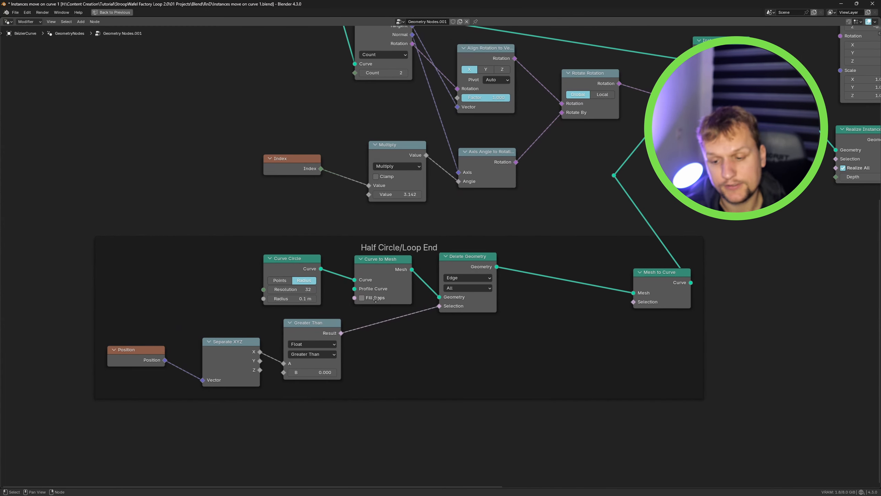